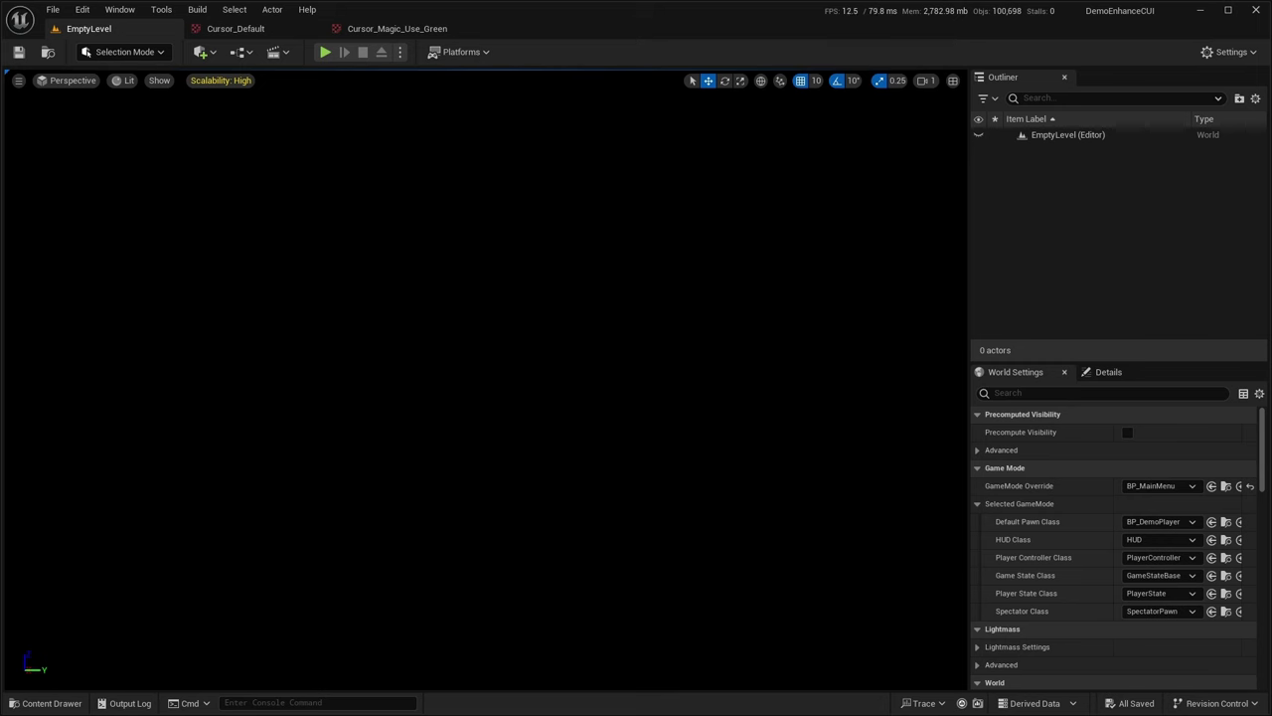
# Look over the Cursor_Default and Cursor_Magic_Use_Green textures, then go back to EmptyLevel
pyautogui.click(236, 28)
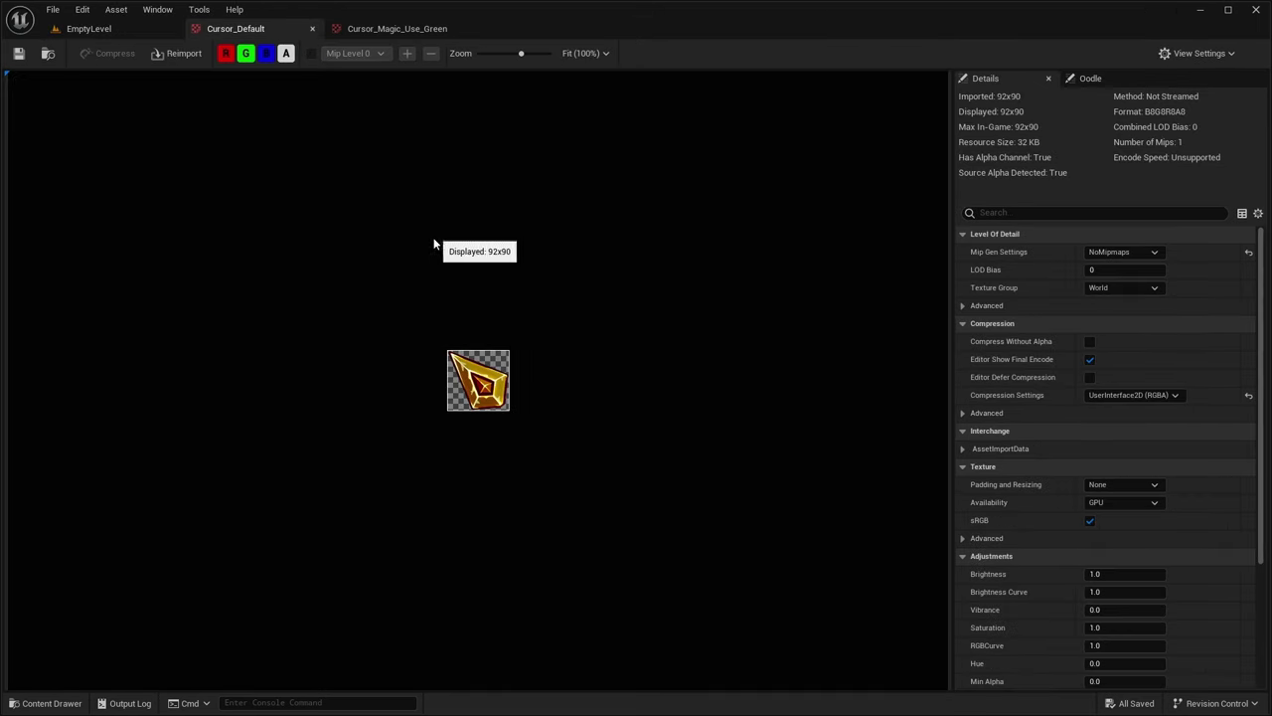
pyautogui.click(387, 27)
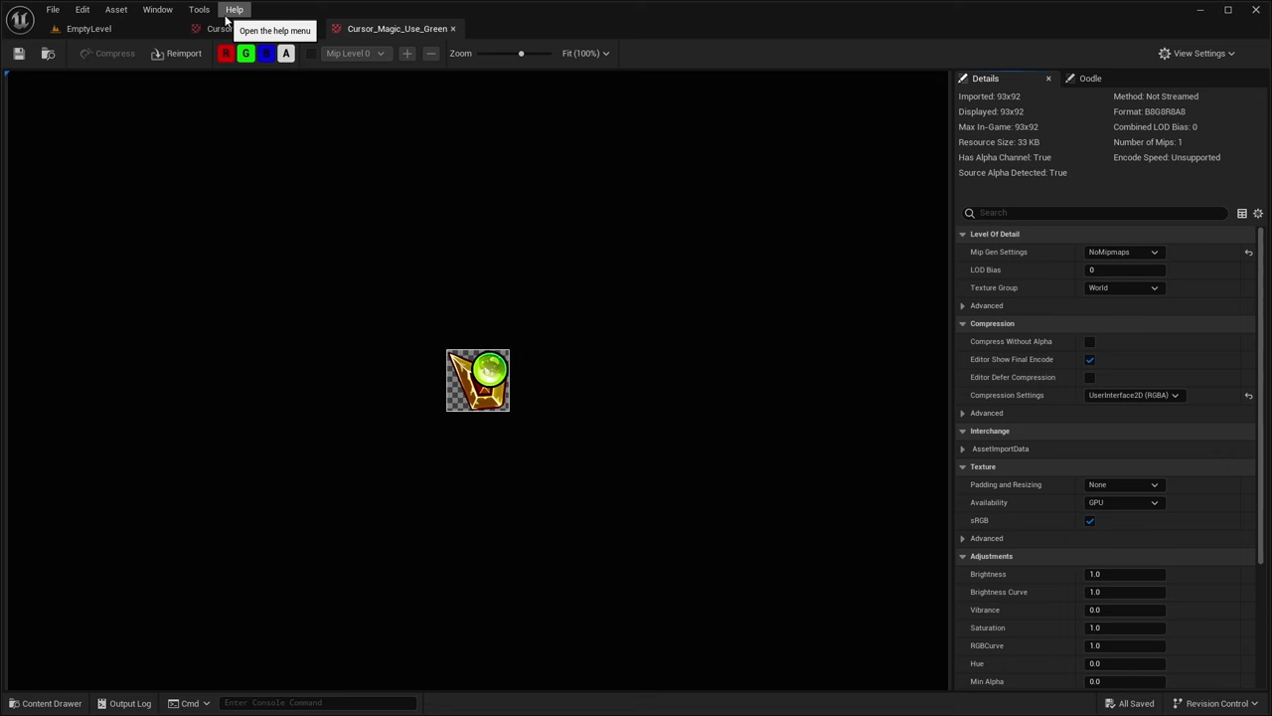
pyautogui.click(104, 29)
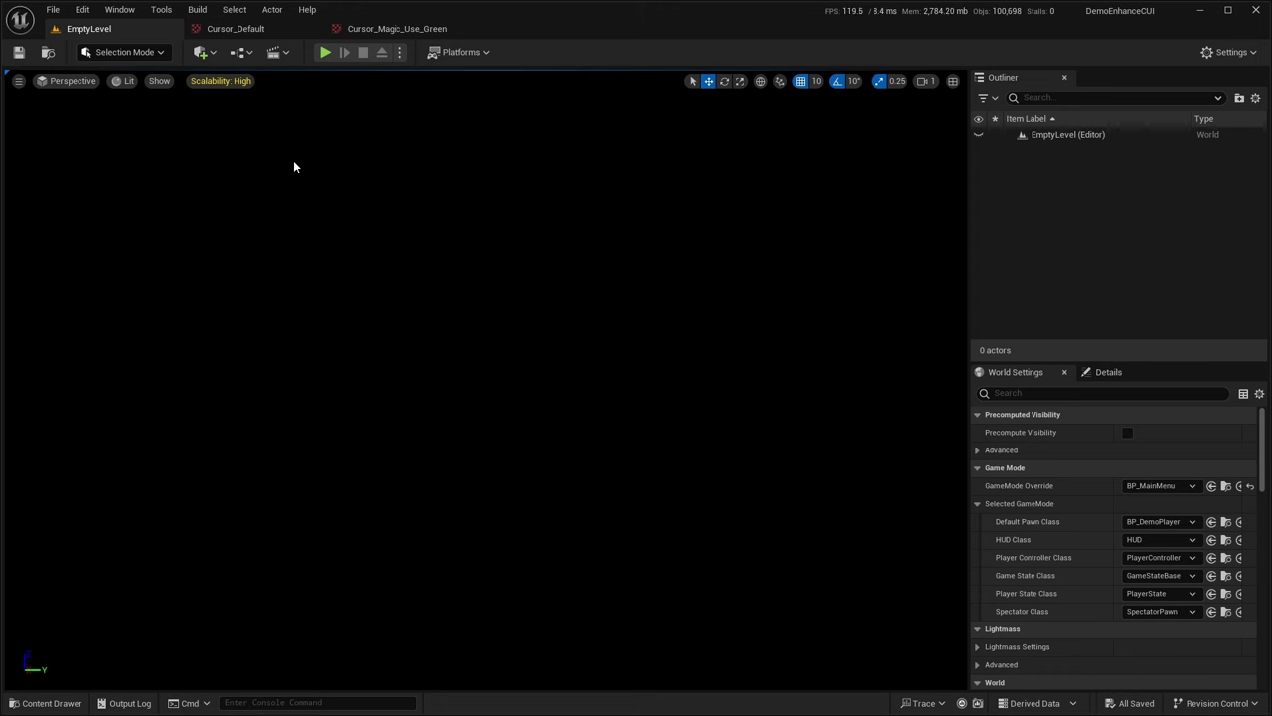
# Open Project Settings, search 'Cursor', and go to the Engine User Interface page
pyautogui.click(76, 10)
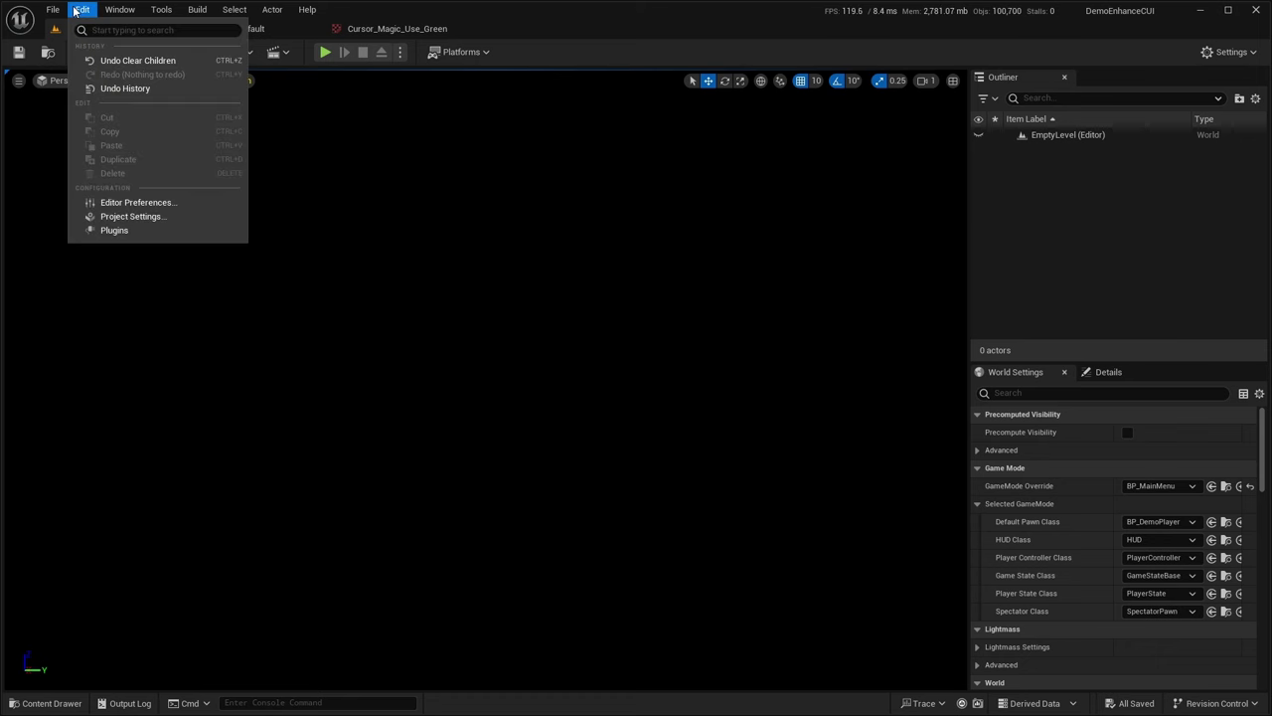
pyautogui.click(132, 216)
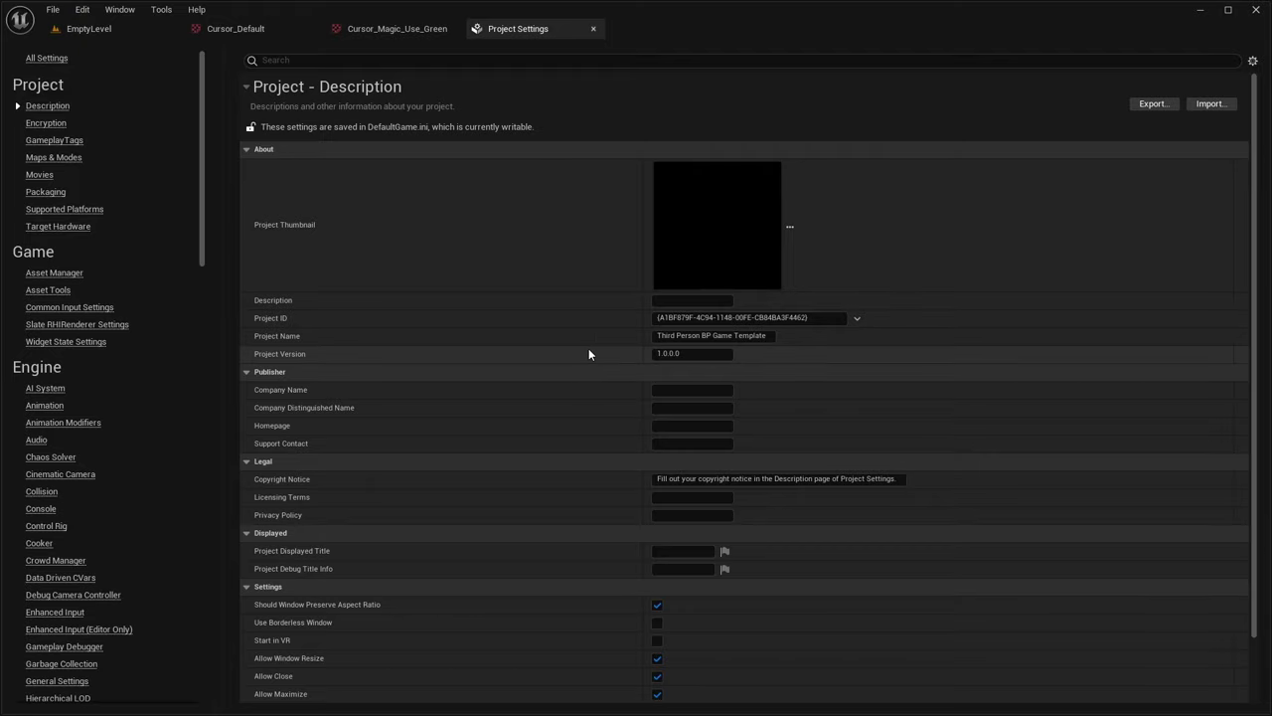
pyautogui.click(319, 58)
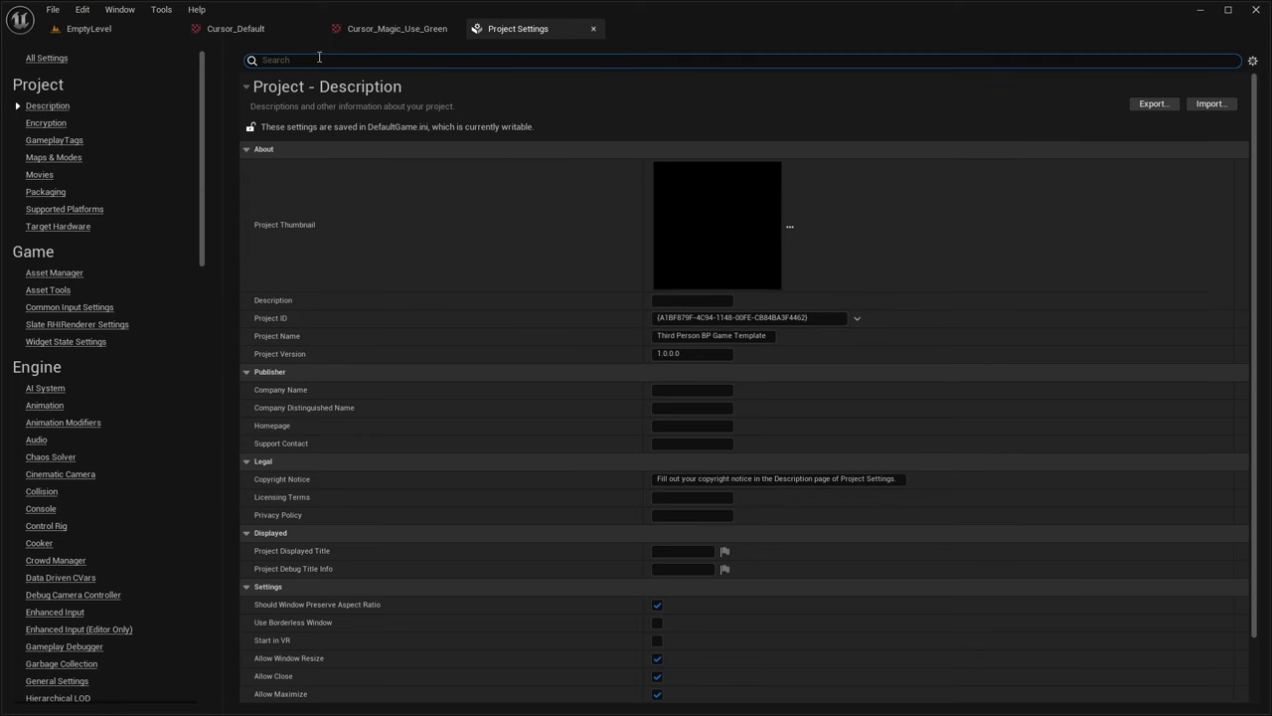
pyautogui.write('Cursor')
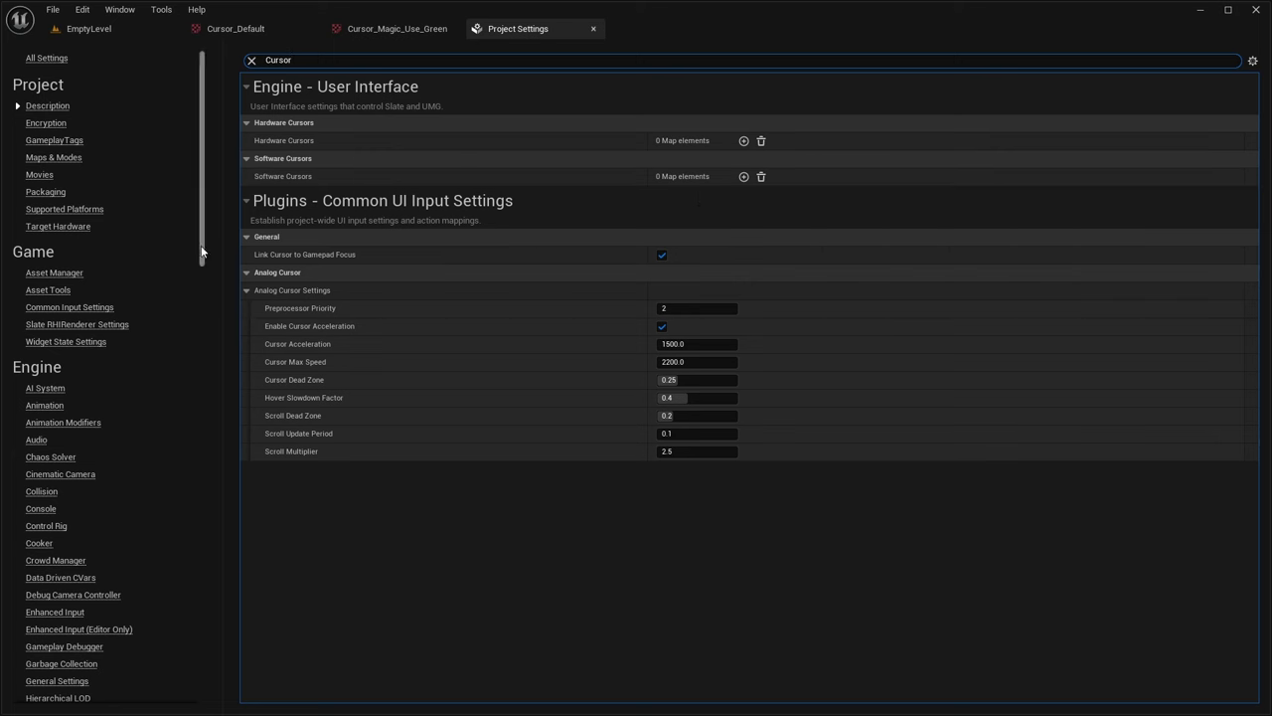
pyautogui.moveTo(201, 252); pyautogui.dragTo(199, 400)
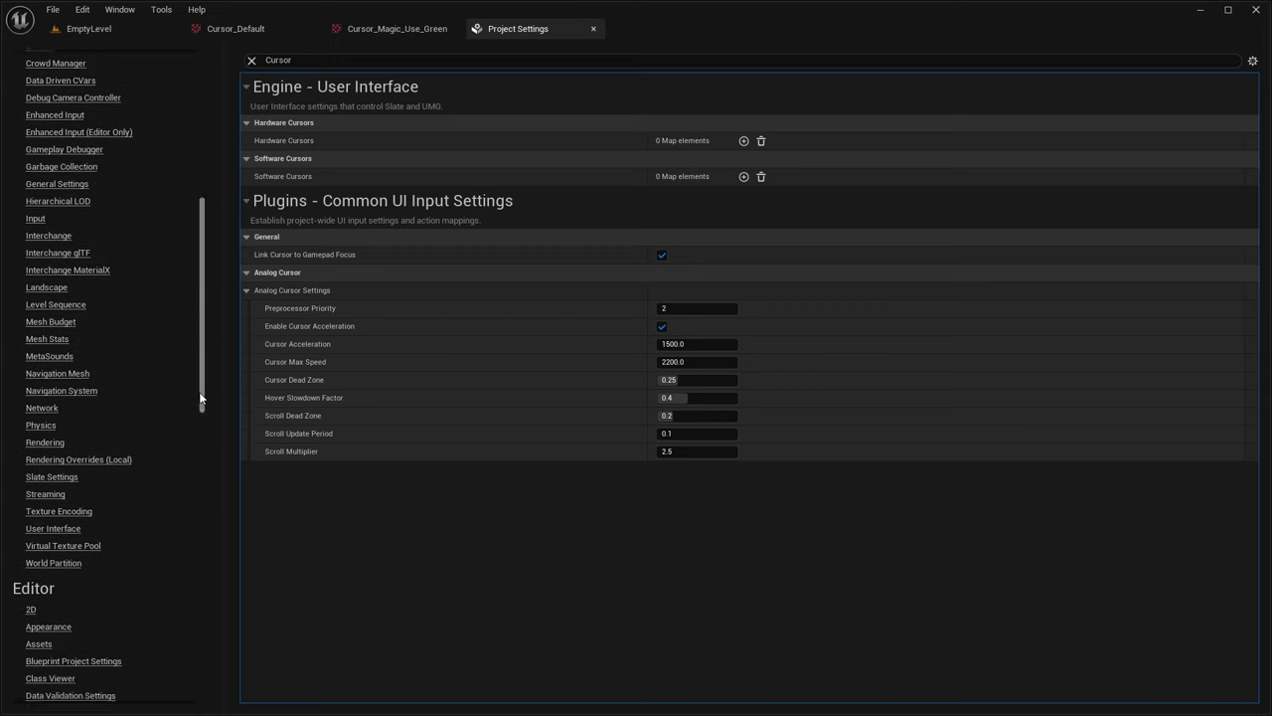
pyautogui.click(55, 532)
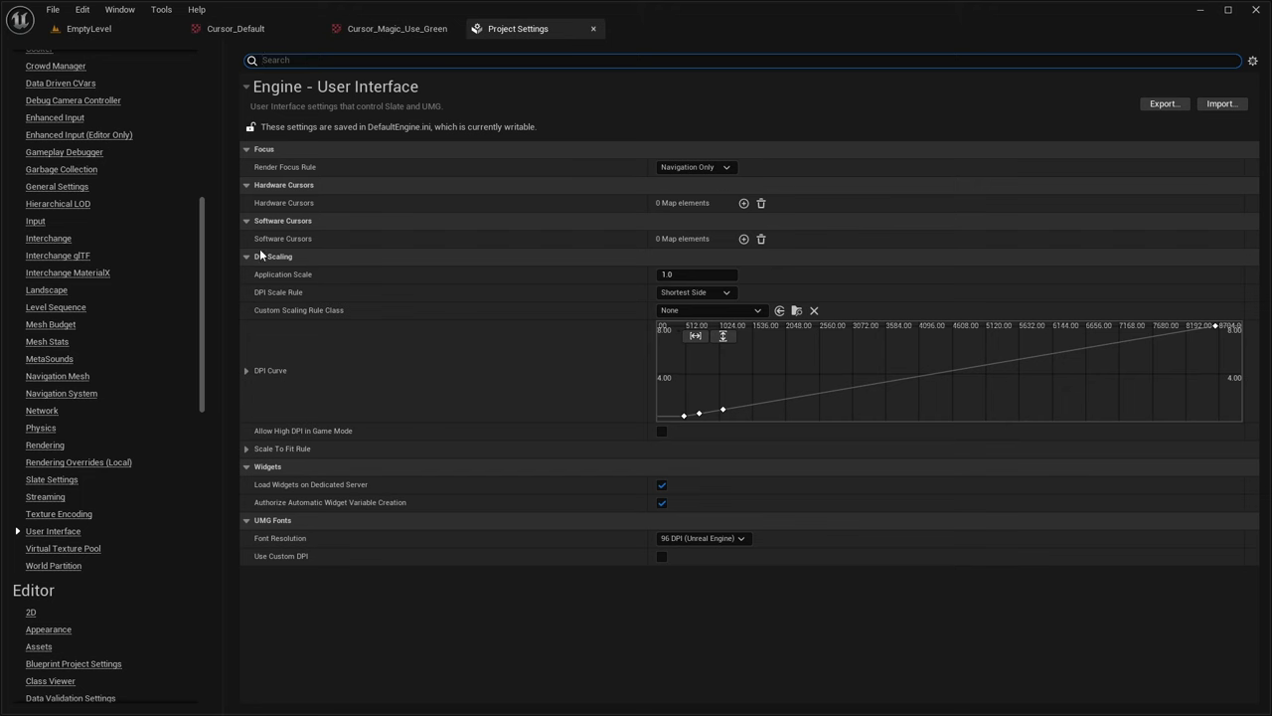
# Add one element to the Software Cursors map and browse its cursor-type options
pyautogui.click(745, 240)
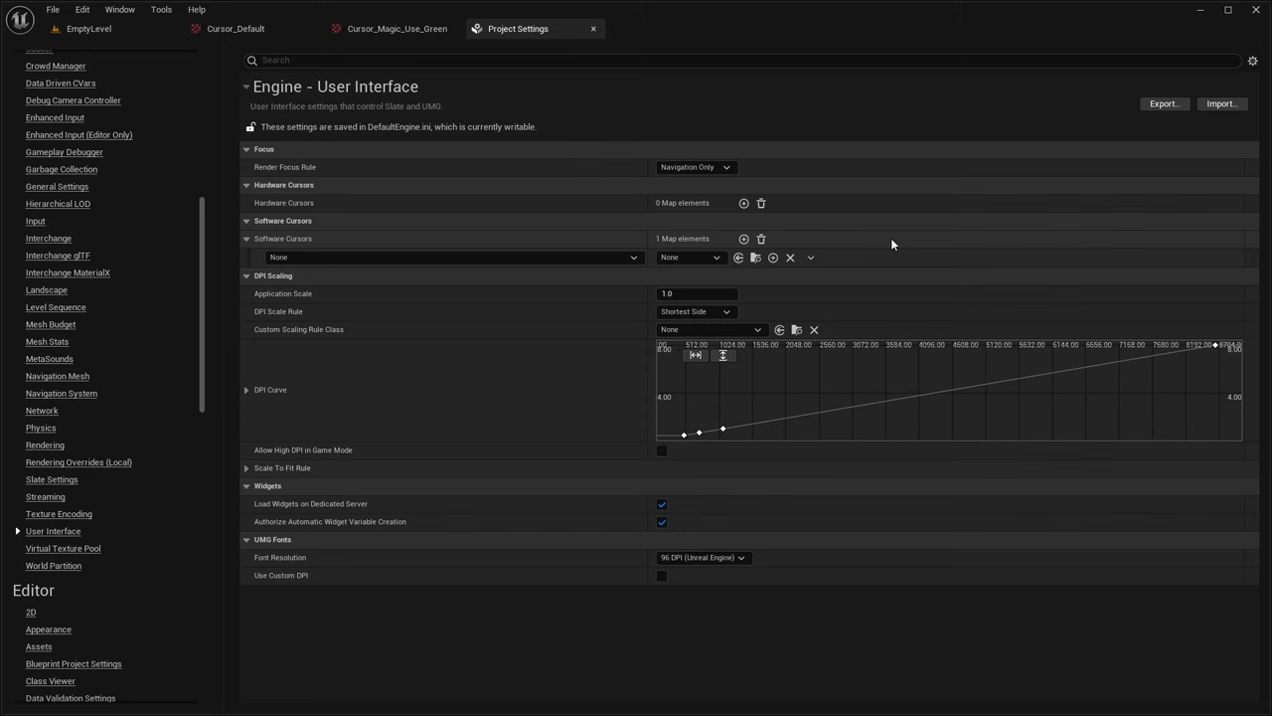
pyautogui.click(442, 257)
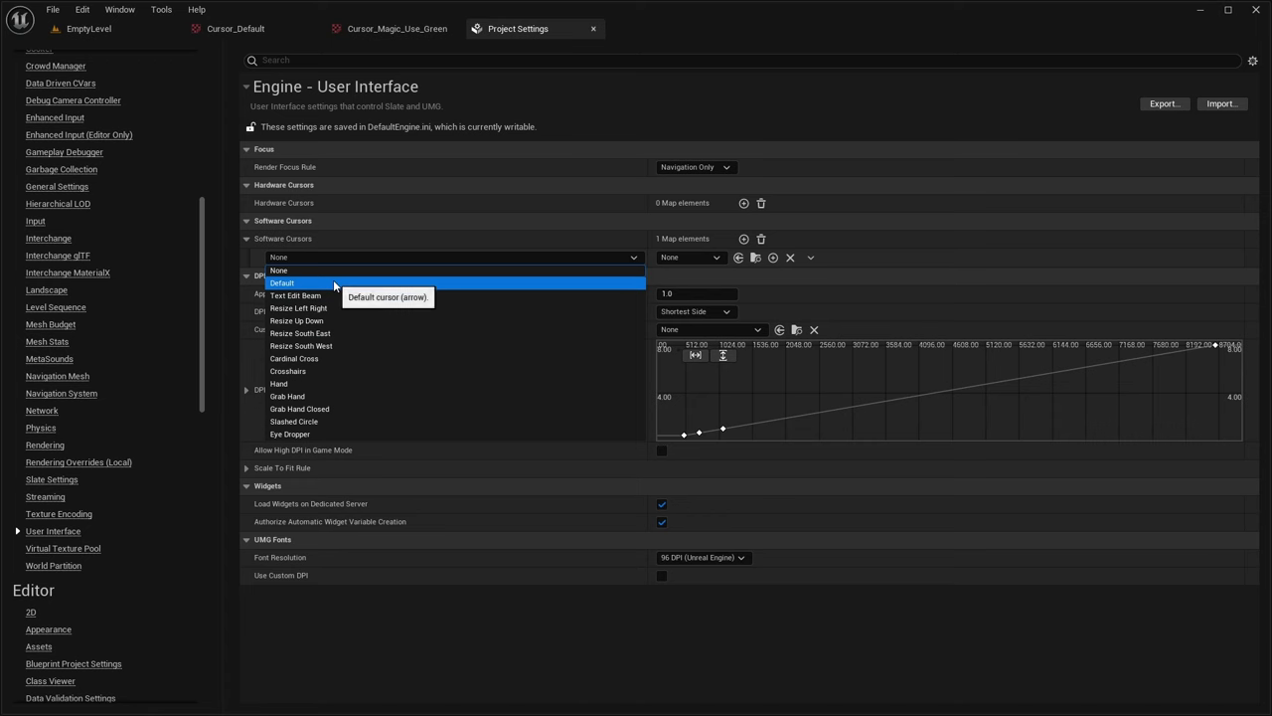
# Open the BP_DemoPlayer blueprint from the Blueprints folder in the Content Drawer
pyautogui.click(88, 28)
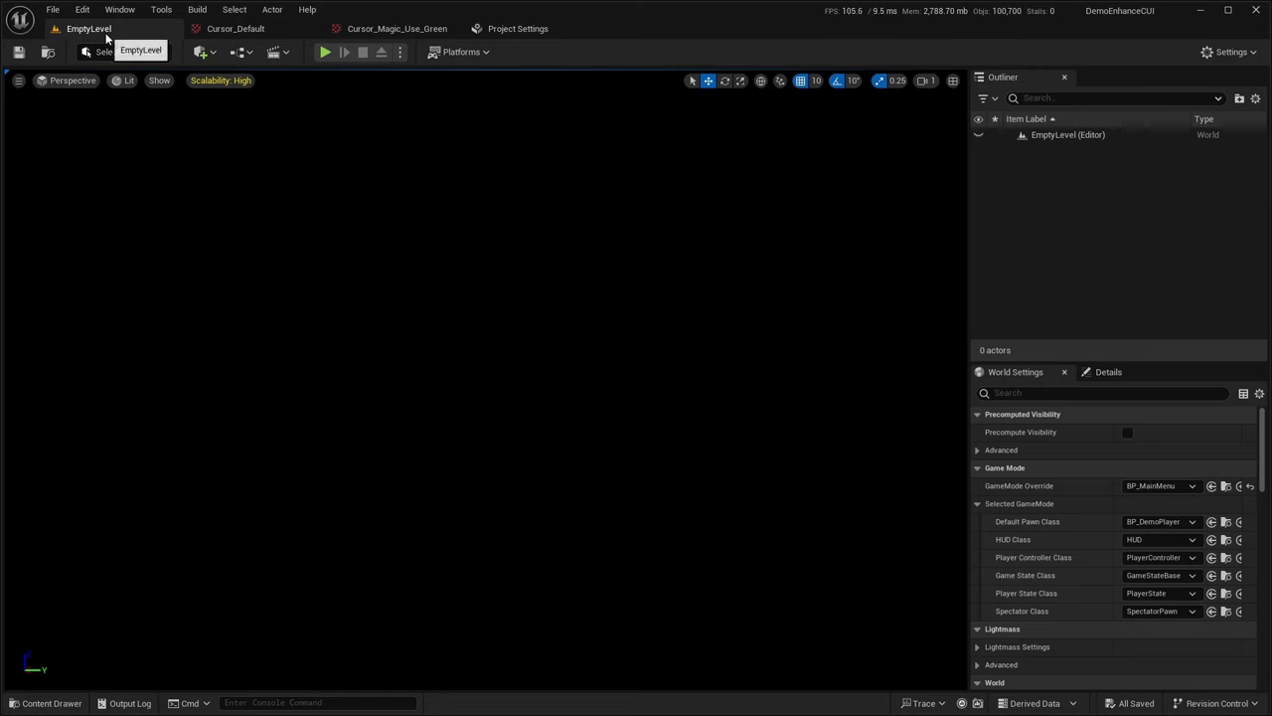
pyautogui.click(44, 702)
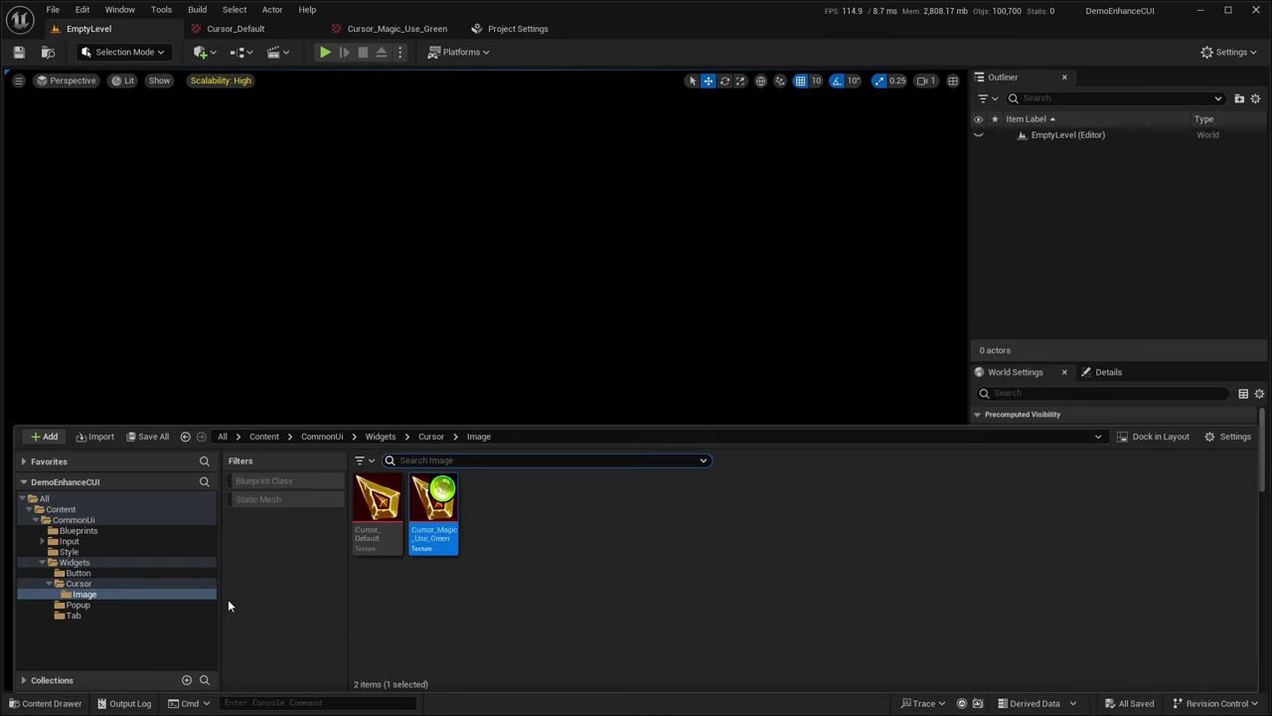
pyautogui.click(79, 531)
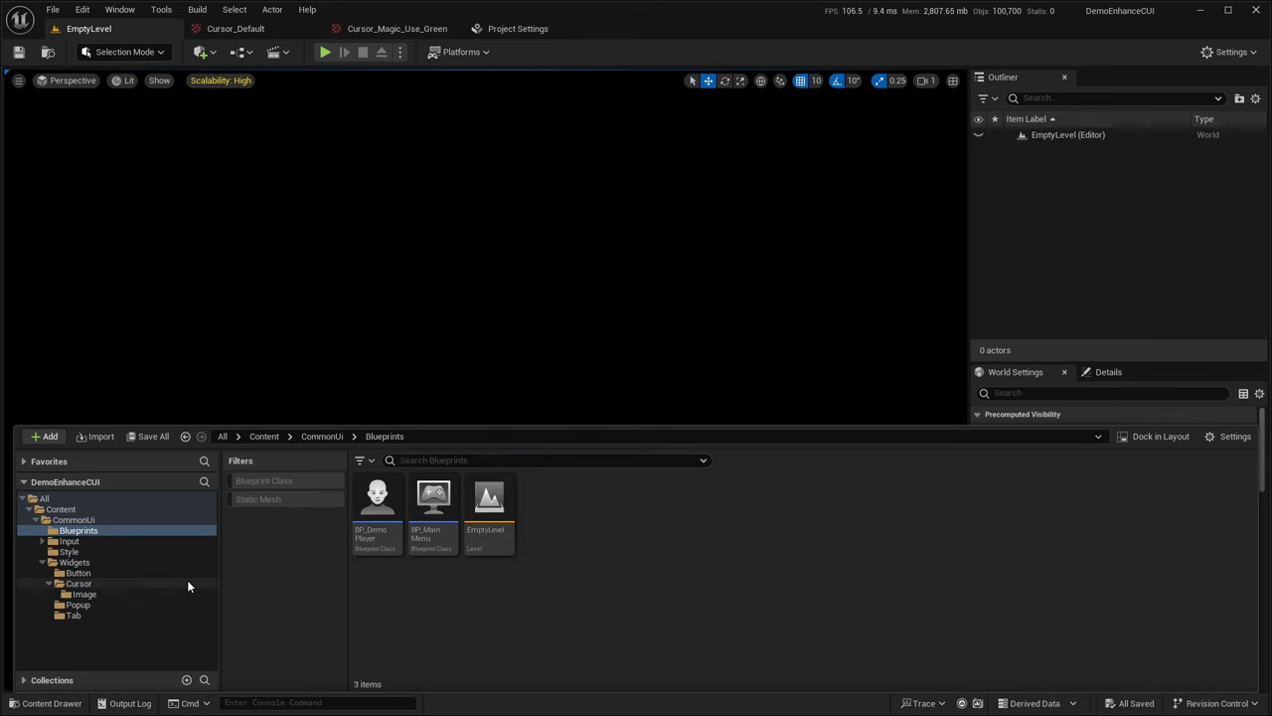
pyautogui.doubleClick(377, 502)
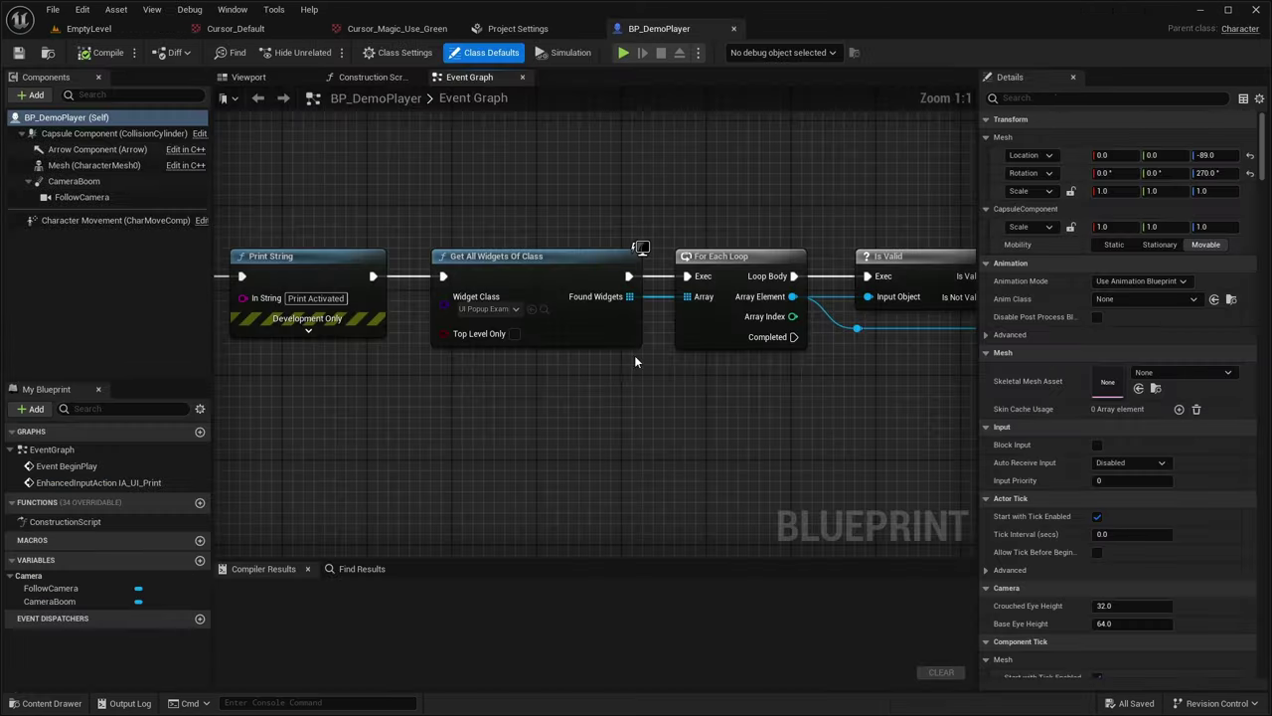
pyautogui.moveTo(635, 361); pyautogui.dragTo(453, 300, button='right')
# Add Get Player Controller and wire its Return Value into a Set Current Mouse Cursor node
pyautogui.rightClick(478, 306)
pyautogui.write('player ')
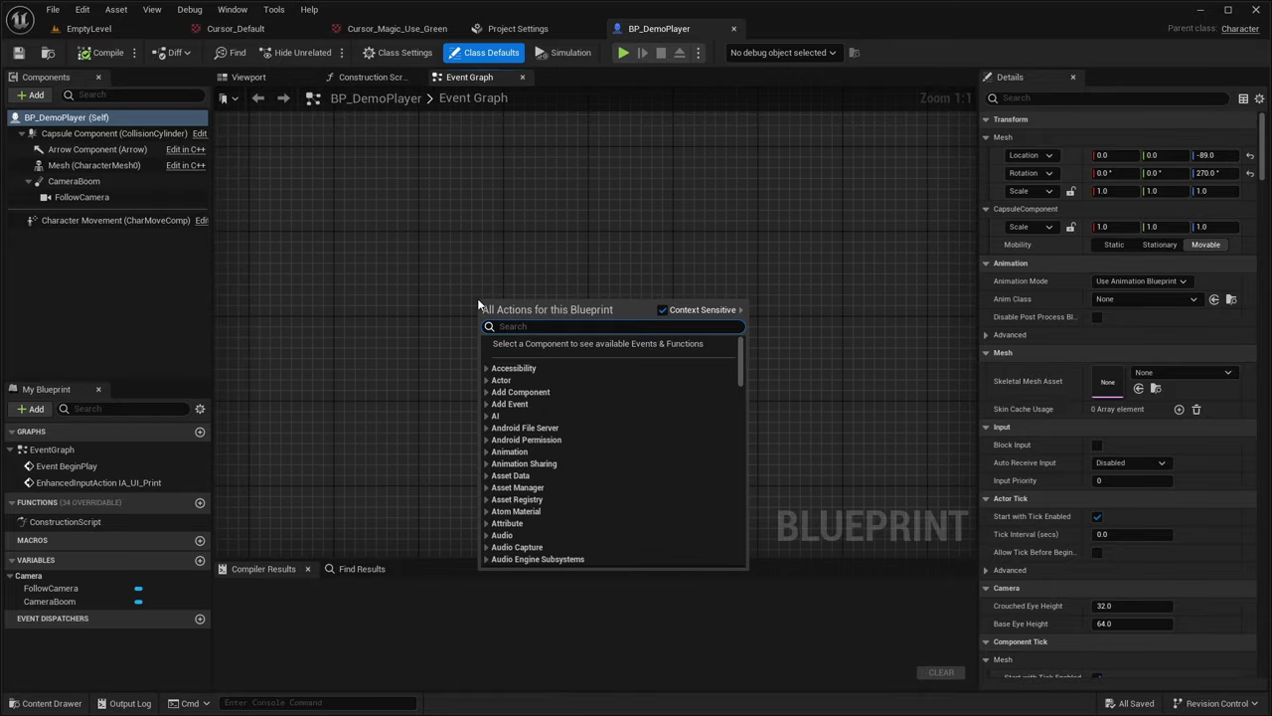
pyautogui.write('contr')
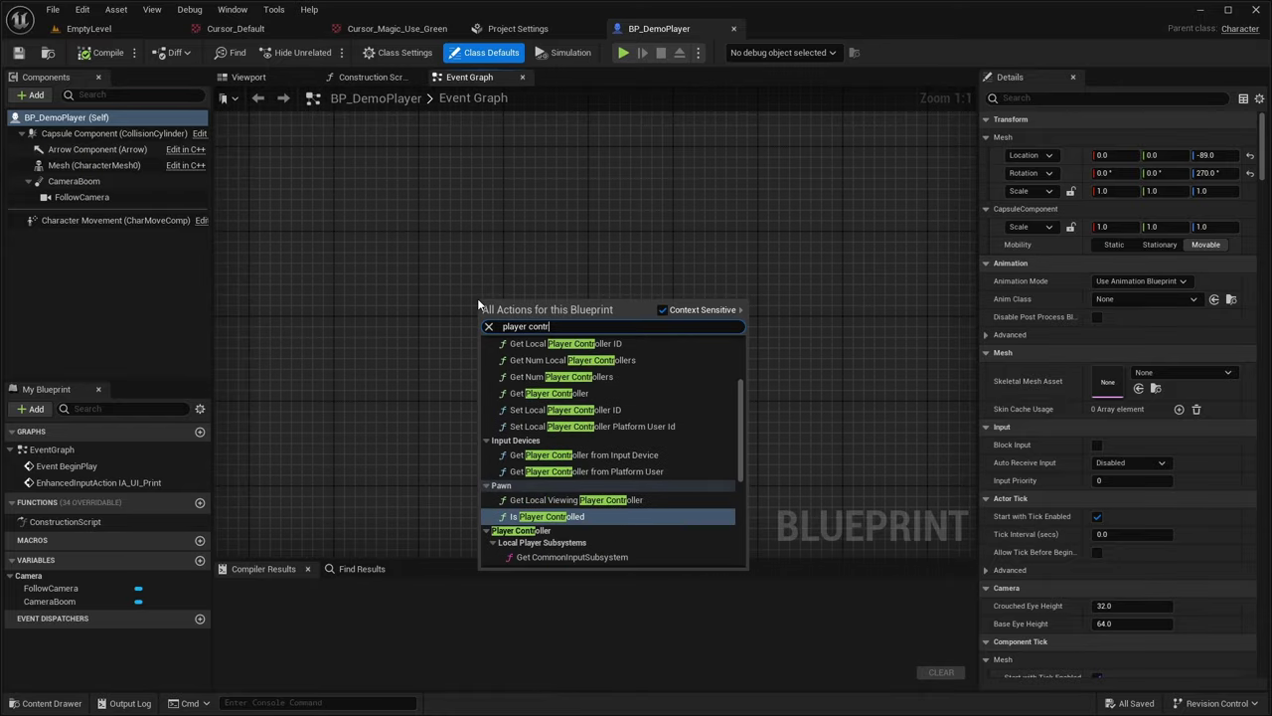
pyautogui.click(548, 393)
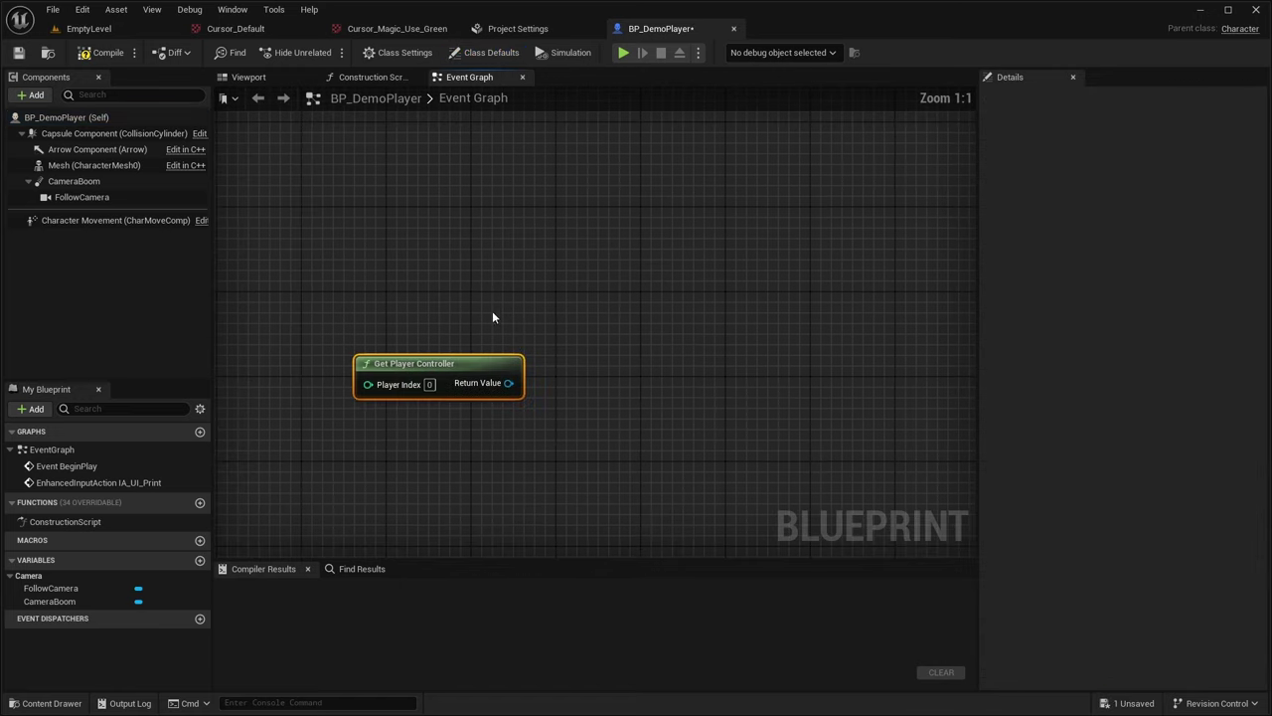
pyautogui.moveTo(508, 383); pyautogui.dragTo(604, 285)
pyautogui.write('get mo')
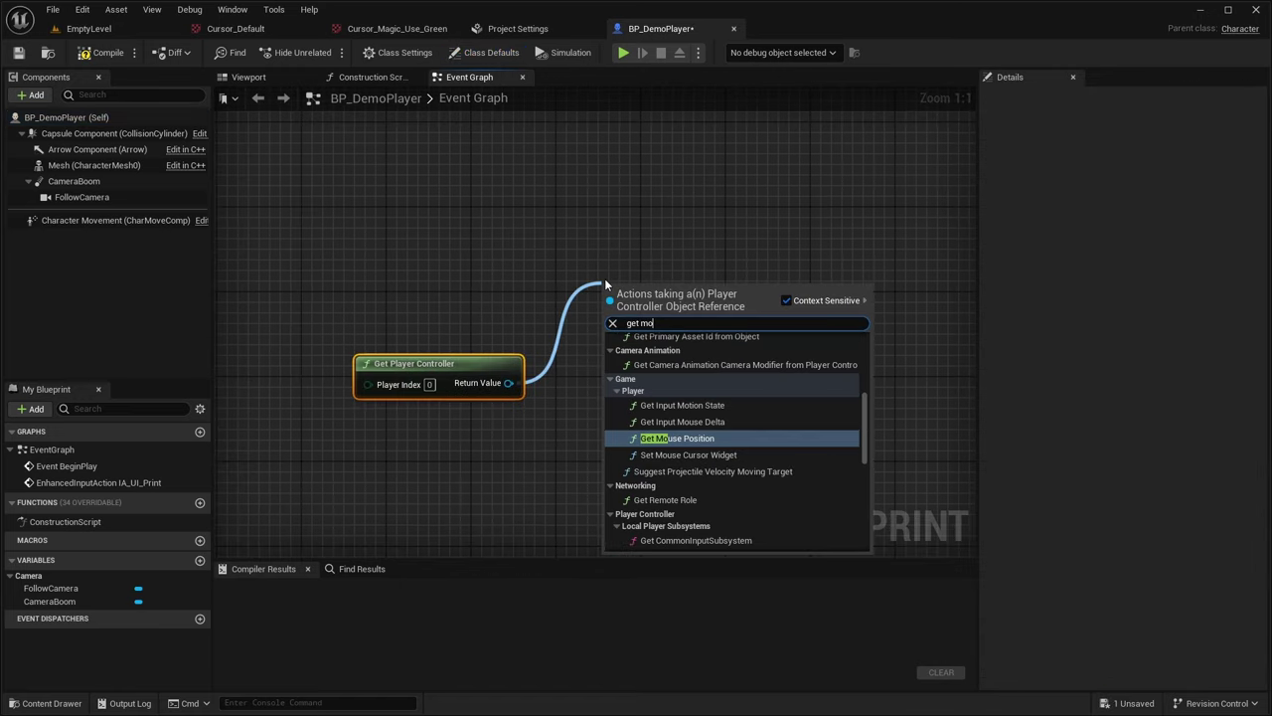
pyautogui.write('use cursor')
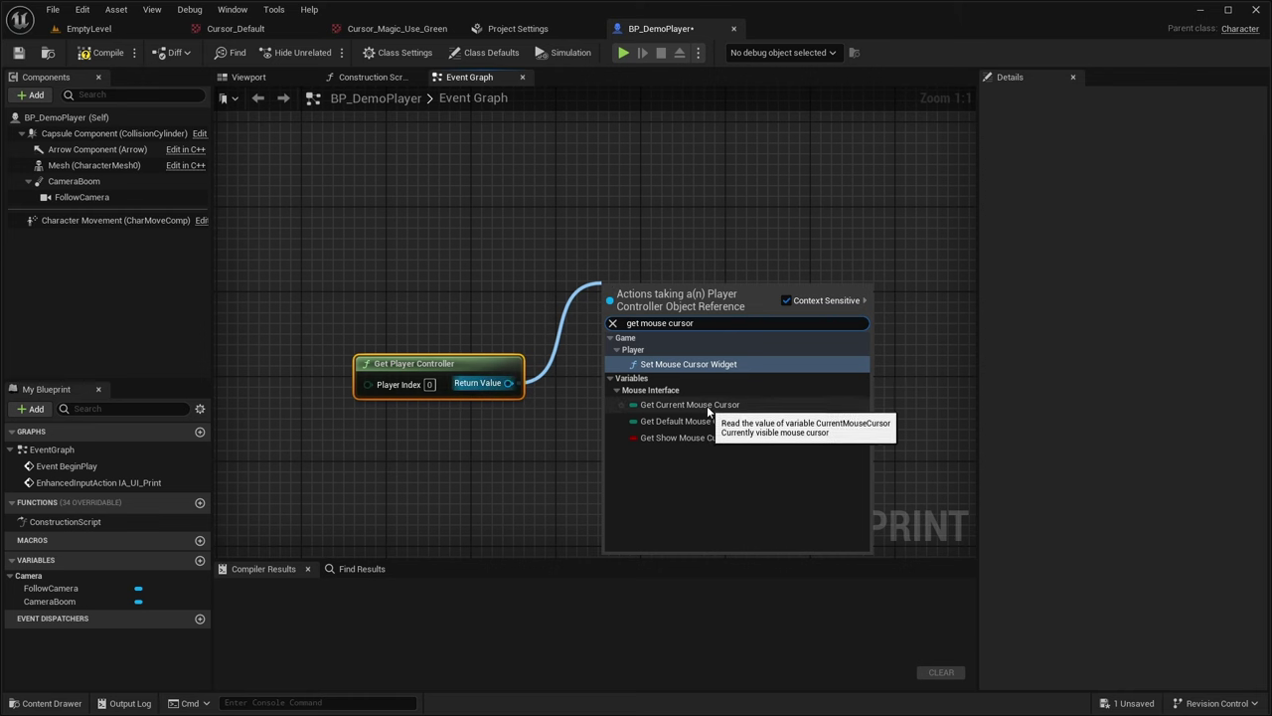
pyautogui.moveTo(642, 323); pyautogui.dragTo(627, 323)
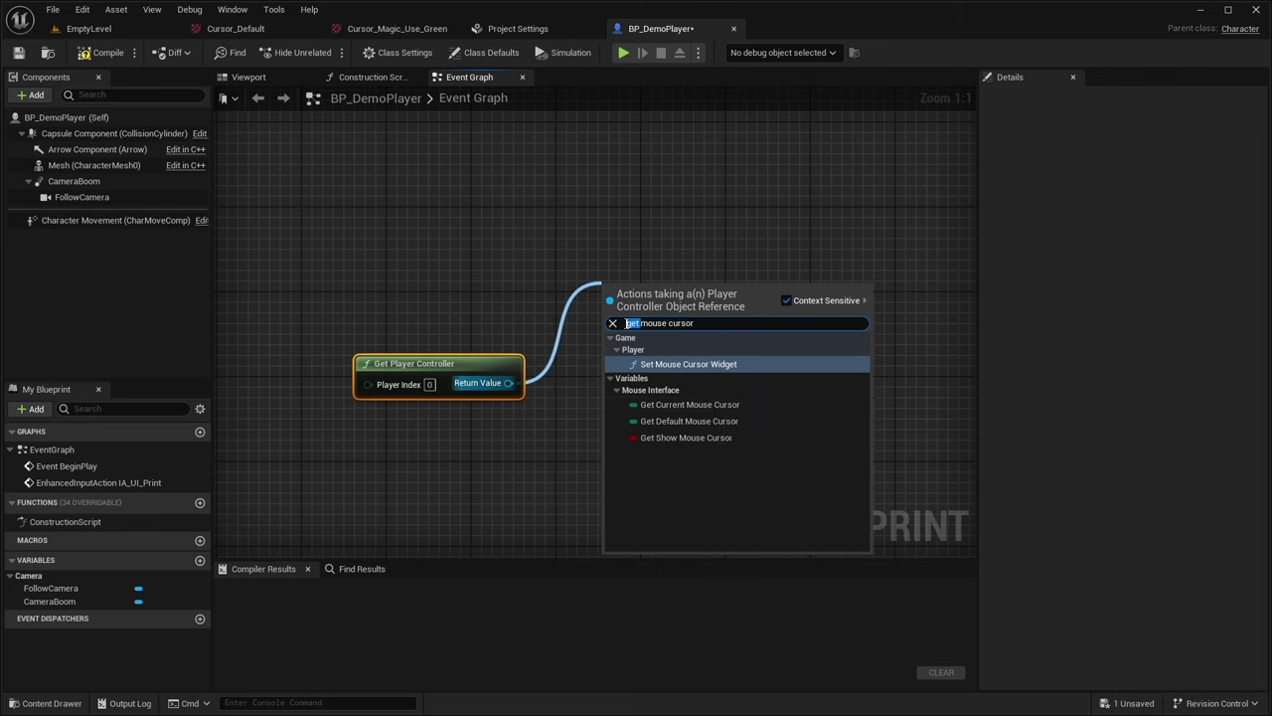
pyautogui.write('set')
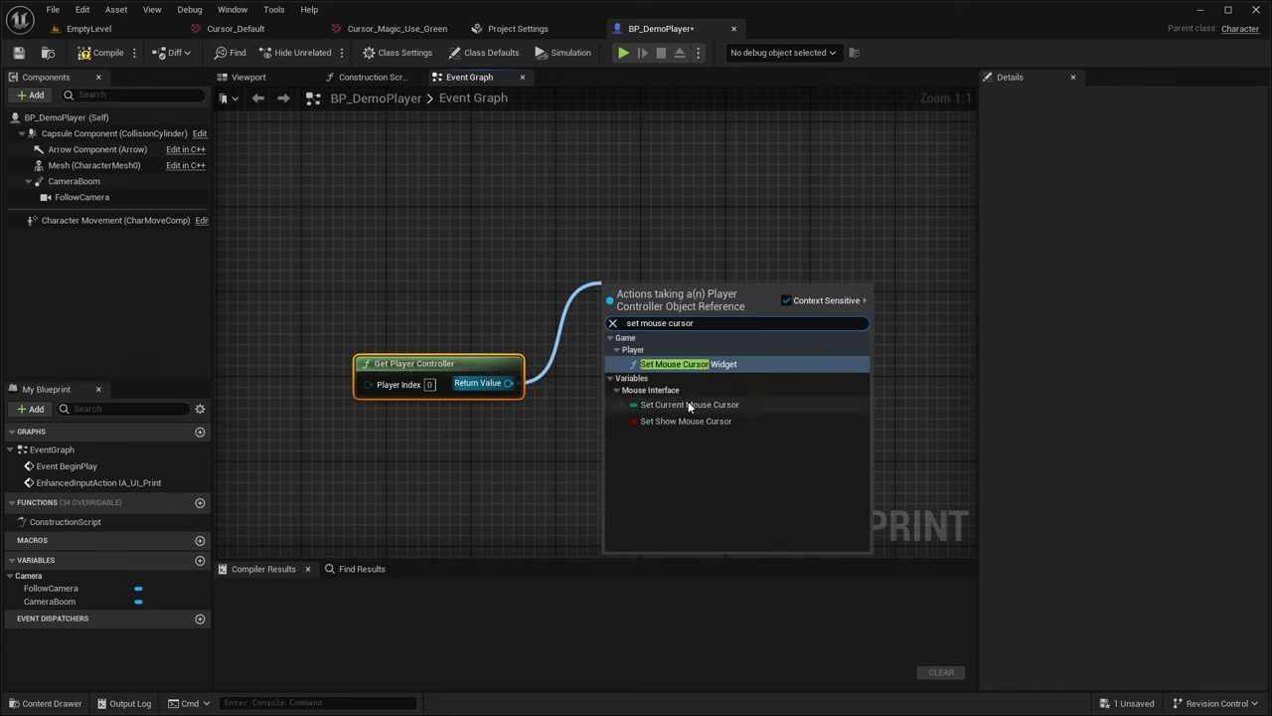
pyautogui.click(688, 404)
# Rearrange the graph and check the SET node's cursor-type choices
pyautogui.click(669, 333)
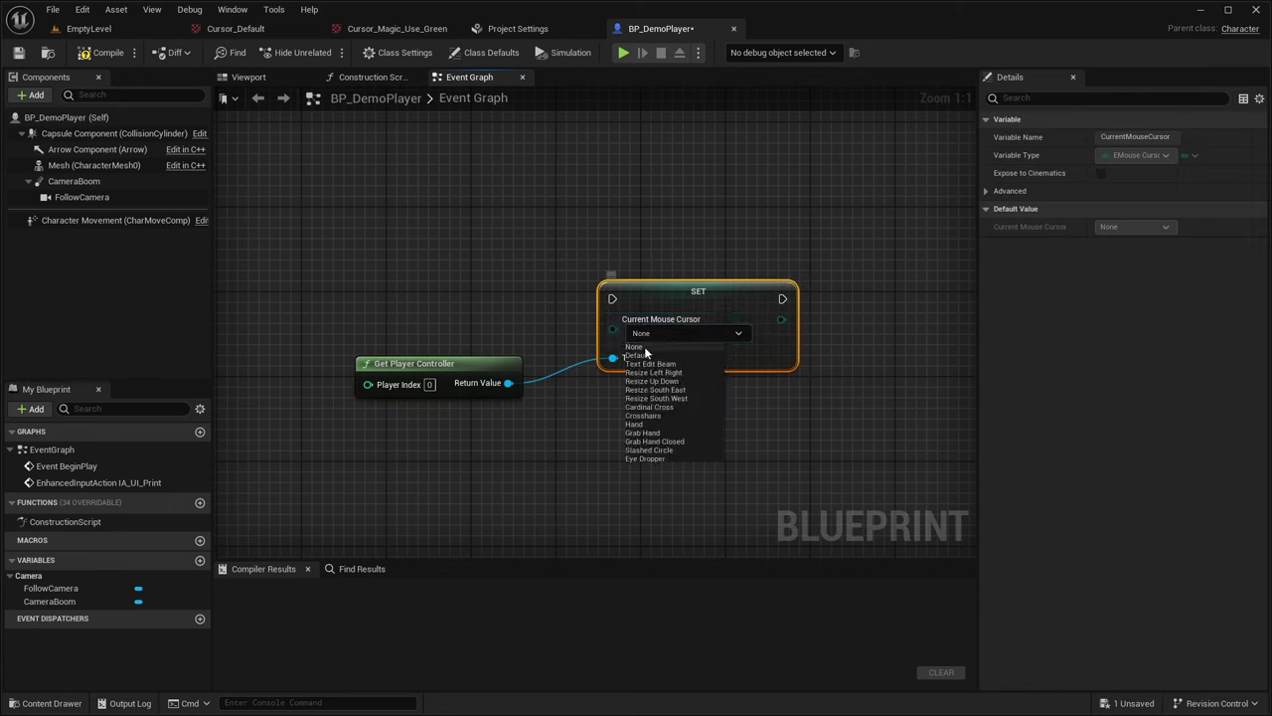
pyautogui.click(548, 446)
pyautogui.moveTo(523, 434); pyautogui.dragTo(474, 407, button='right')
pyautogui.click(435, 387)
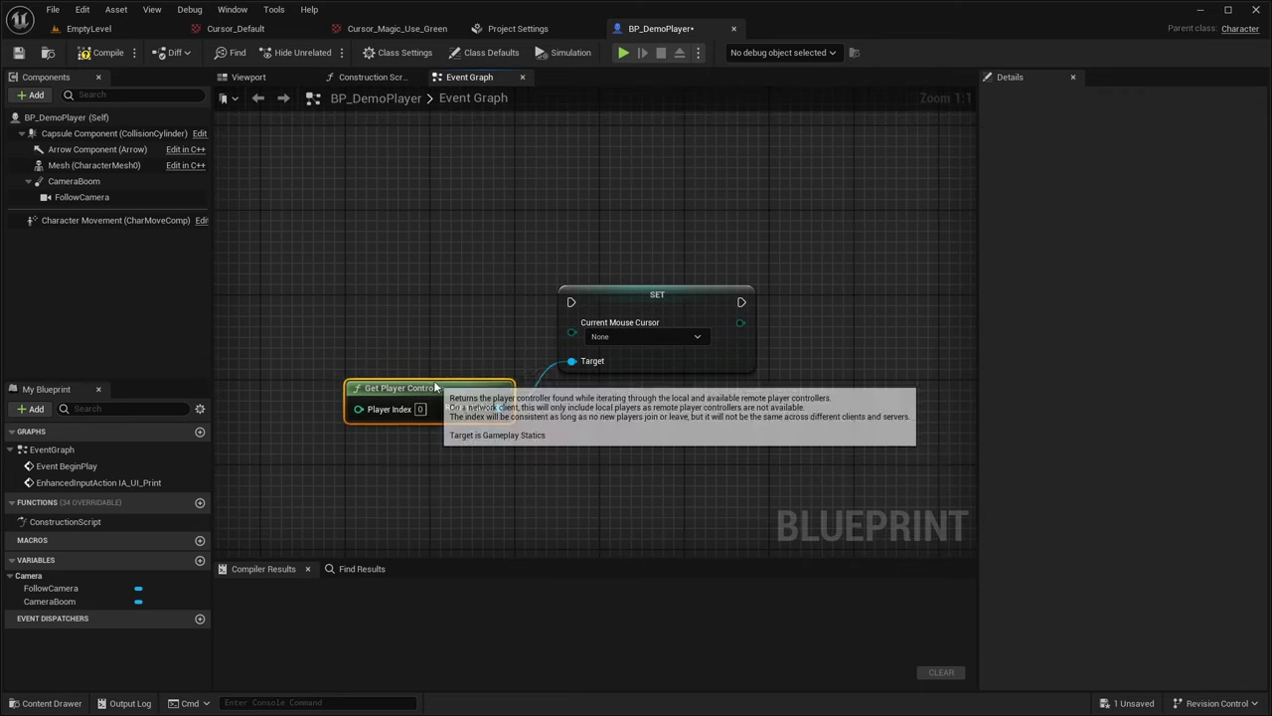
pyautogui.moveTo(434, 387); pyautogui.dragTo(413, 376)
pyautogui.moveTo(413, 349); pyautogui.dragTo(365, 334, button='right')
pyautogui.click(563, 320)
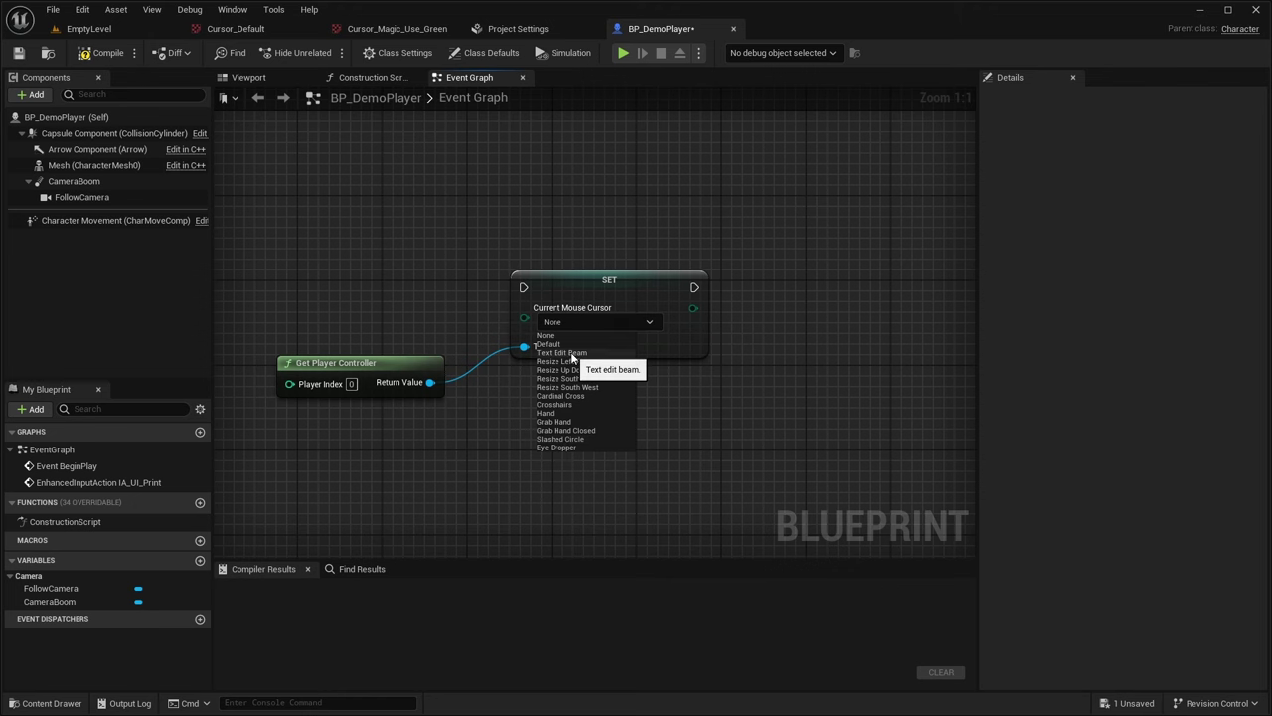
pyautogui.moveTo(494, 327); pyautogui.dragTo(454, 285, button='right')
pyautogui.click(582, 280)
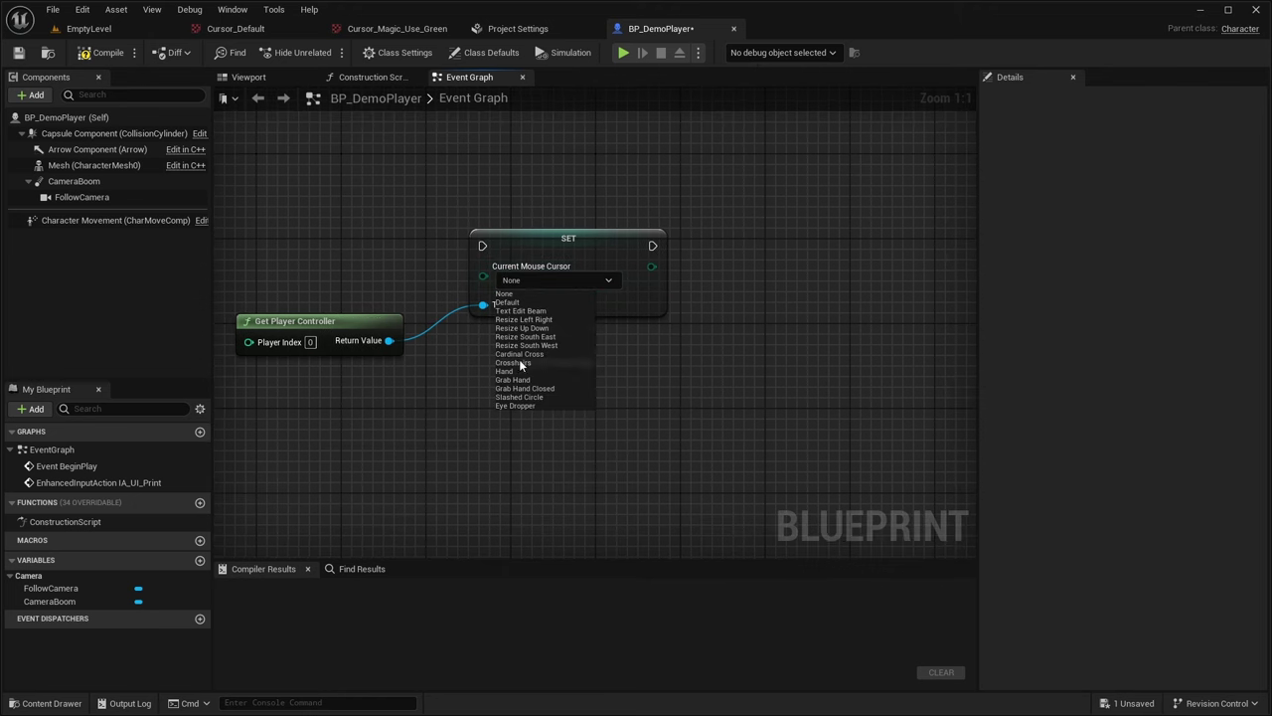
# Browse the cursor types and widget classes available for the Software Cursors entry
pyautogui.click(512, 34)
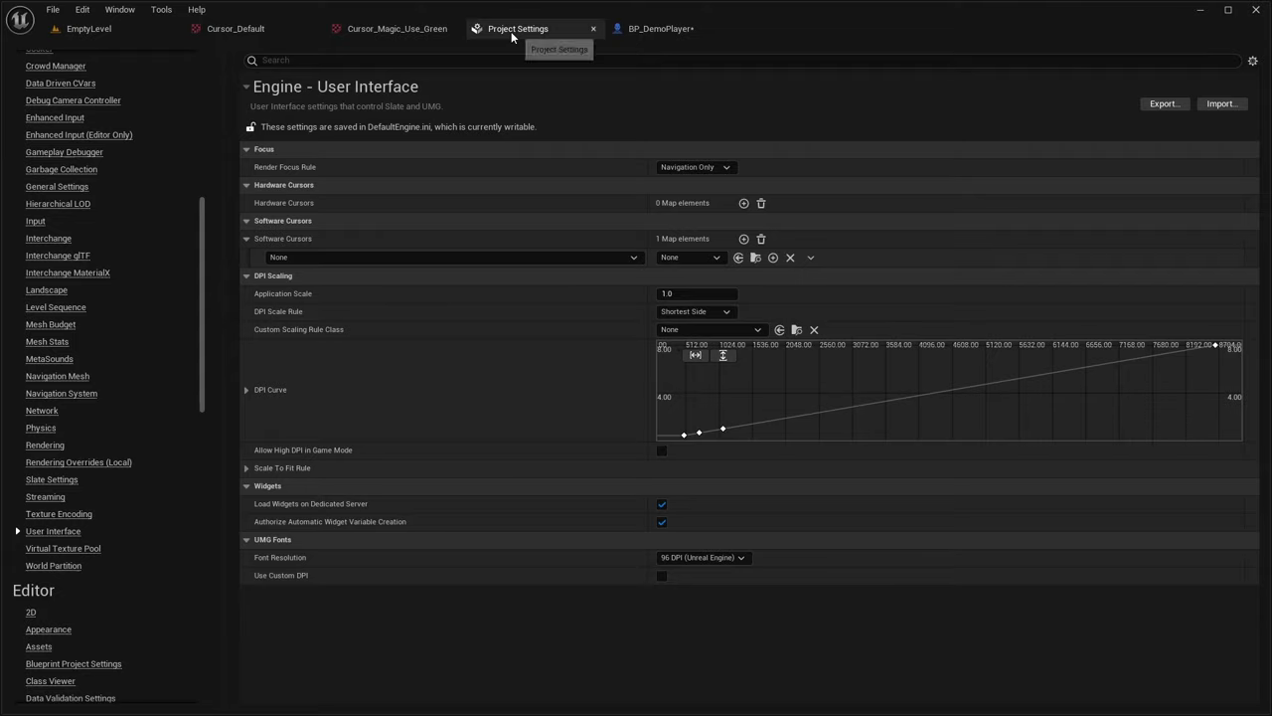
pyautogui.click(294, 256)
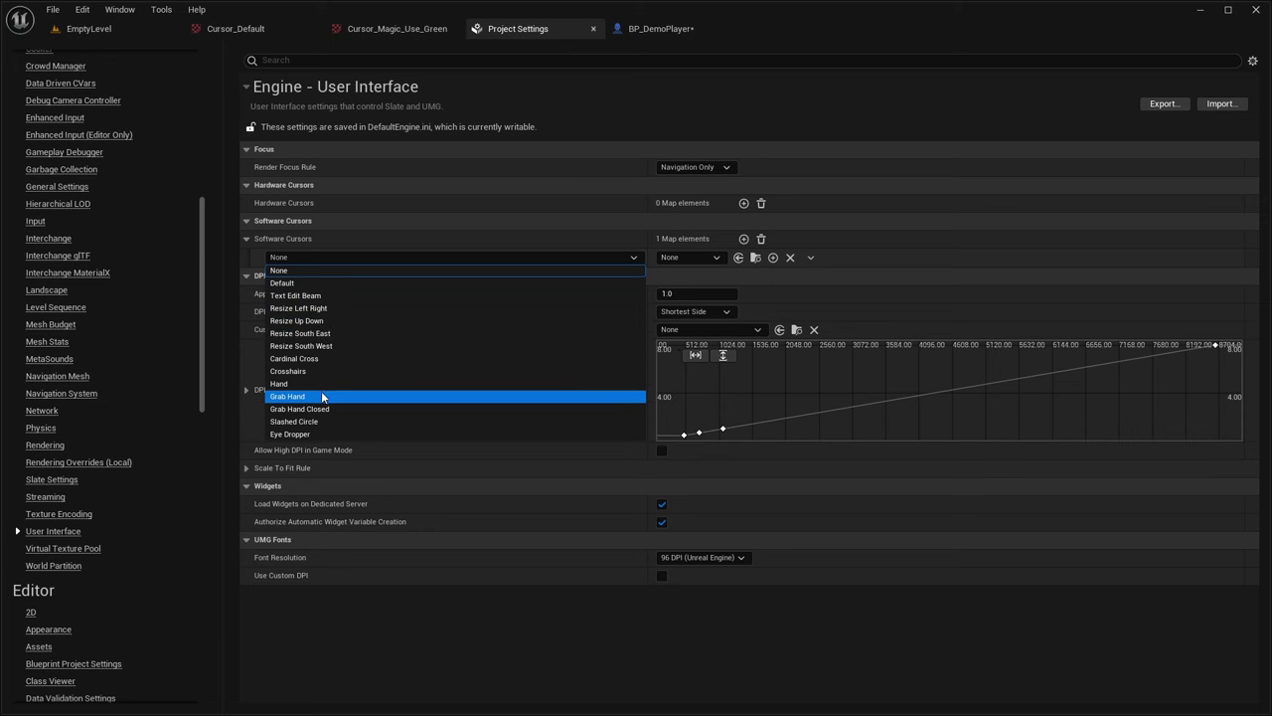
pyautogui.click(689, 257)
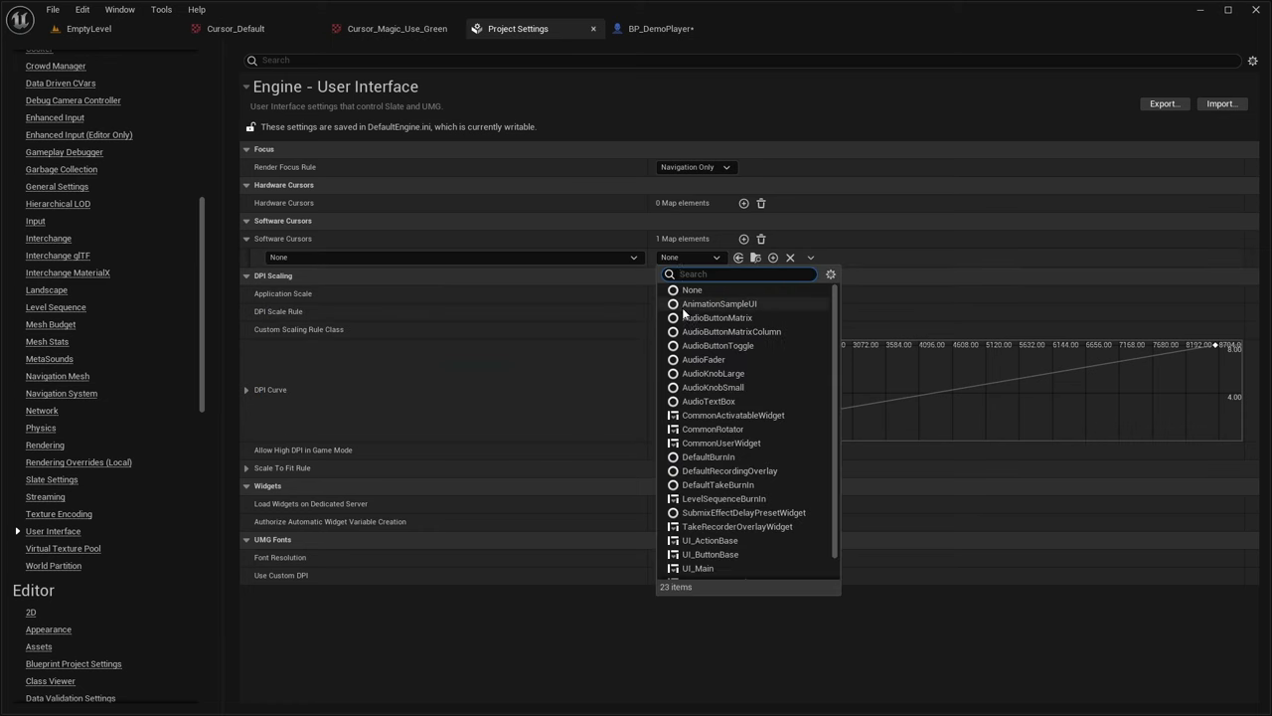
pyautogui.scroll(-1, 715, 328)
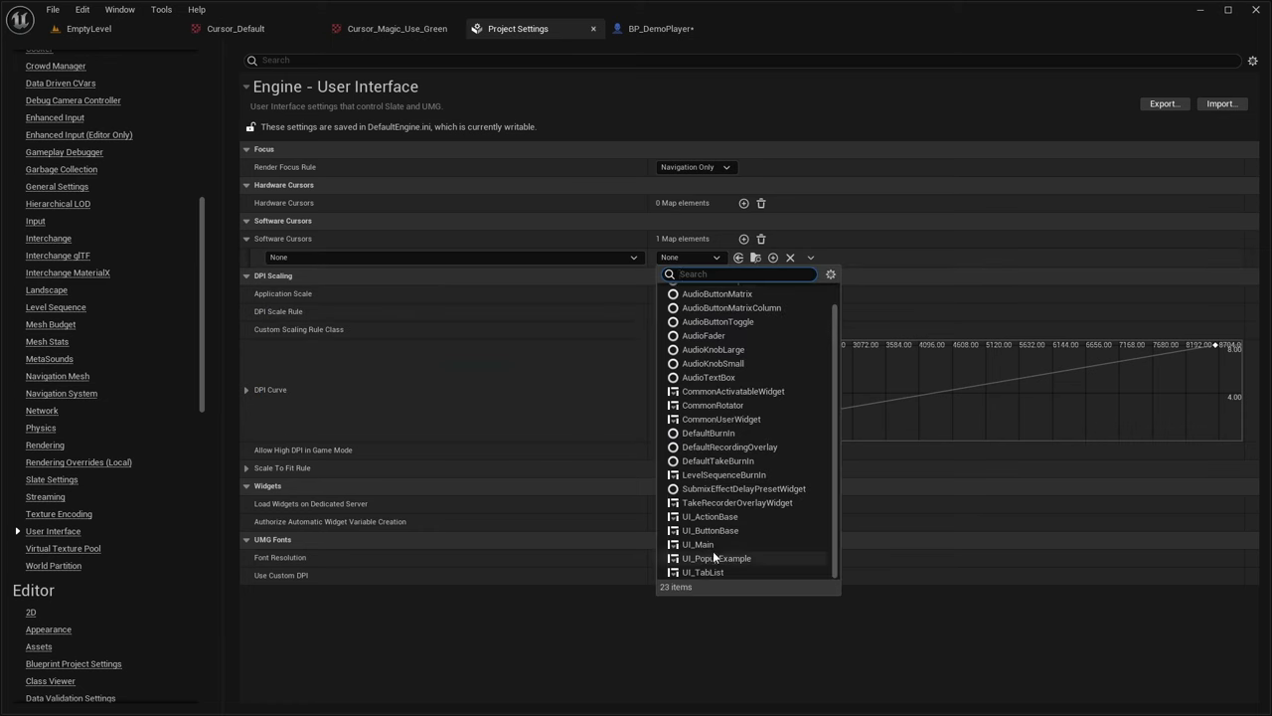
pyautogui.scroll(1, 705, 416)
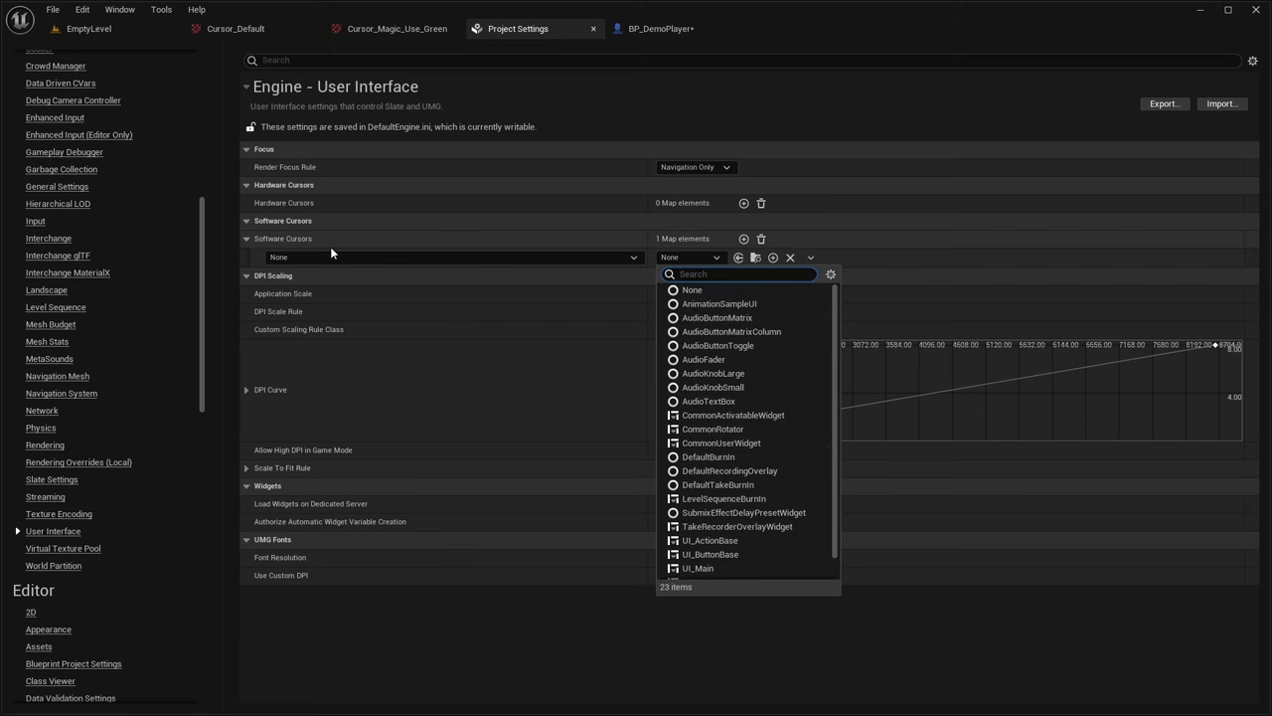
pyautogui.click(303, 254)
# Inspect the SET Current Mouse Cursor node in BP_DemoPlayer's event graph
pyautogui.click(648, 37)
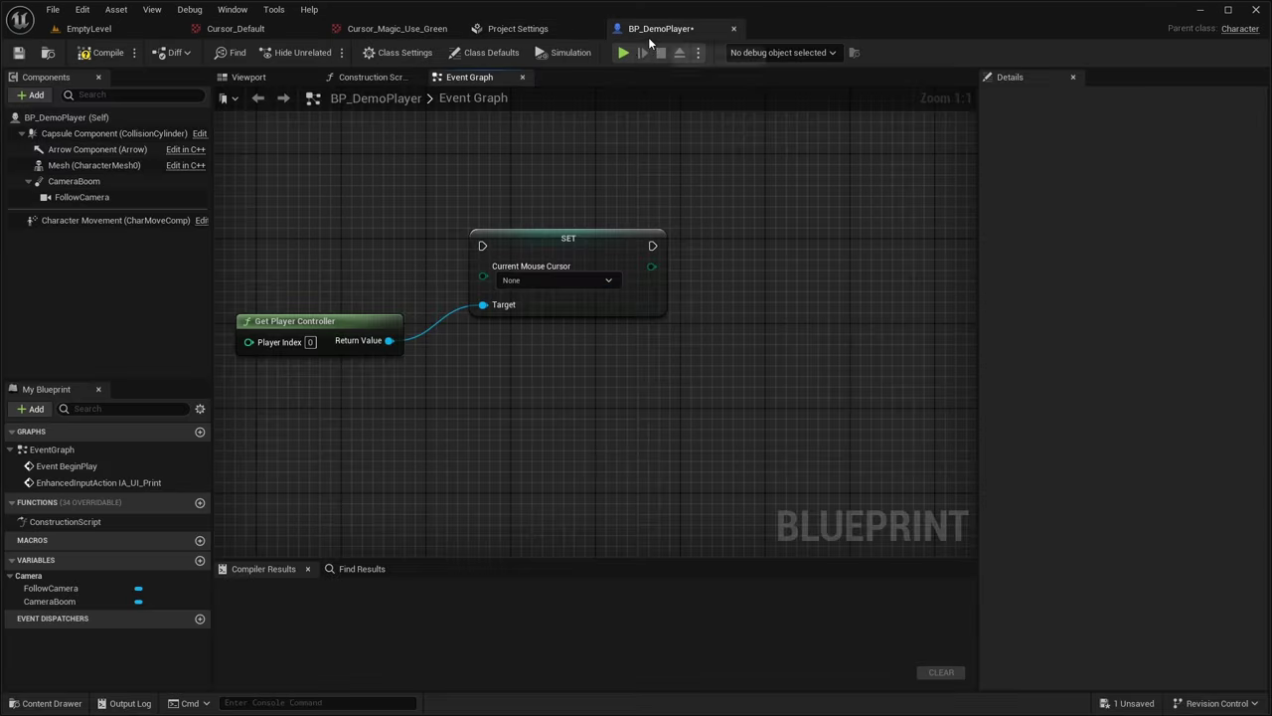
pyautogui.moveTo(463, 194); pyautogui.dragTo(515, 155, button='right')
pyautogui.moveTo(733, 339); pyautogui.dragTo(488, 149)
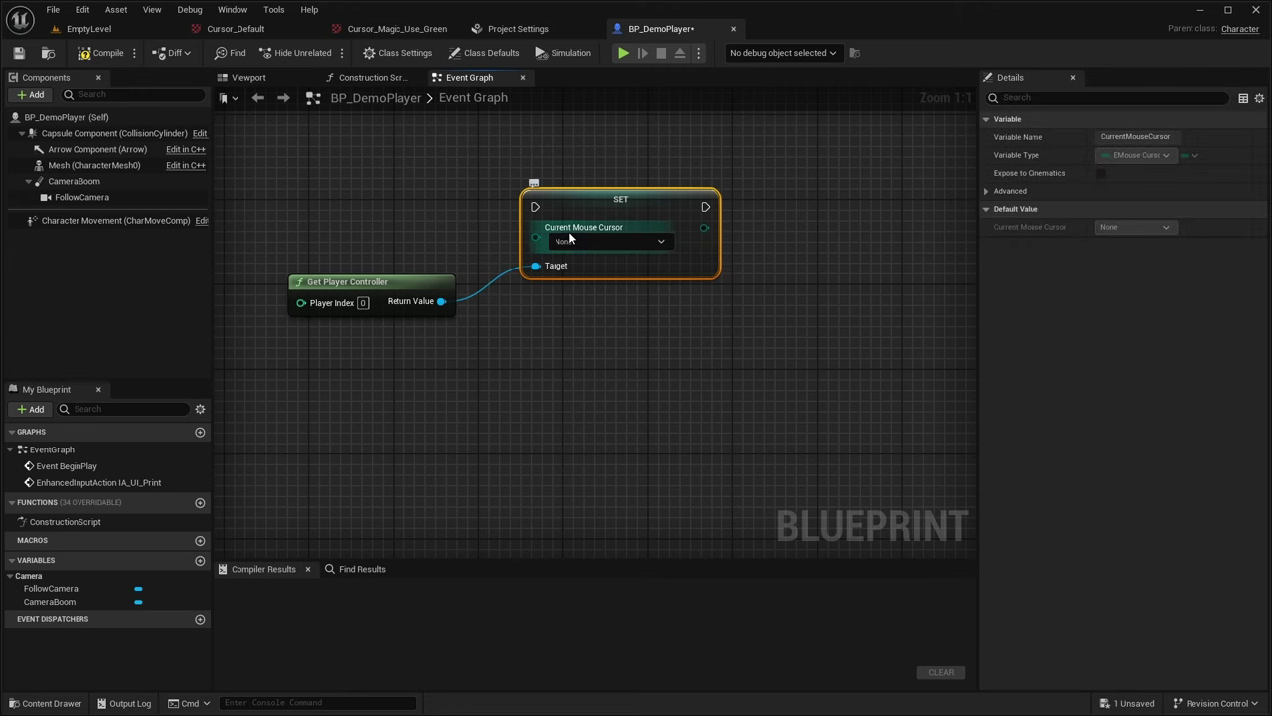
# Set the Software Cursors entry key to Default, leaving its widget empty, and return to the level
pyautogui.click(497, 30)
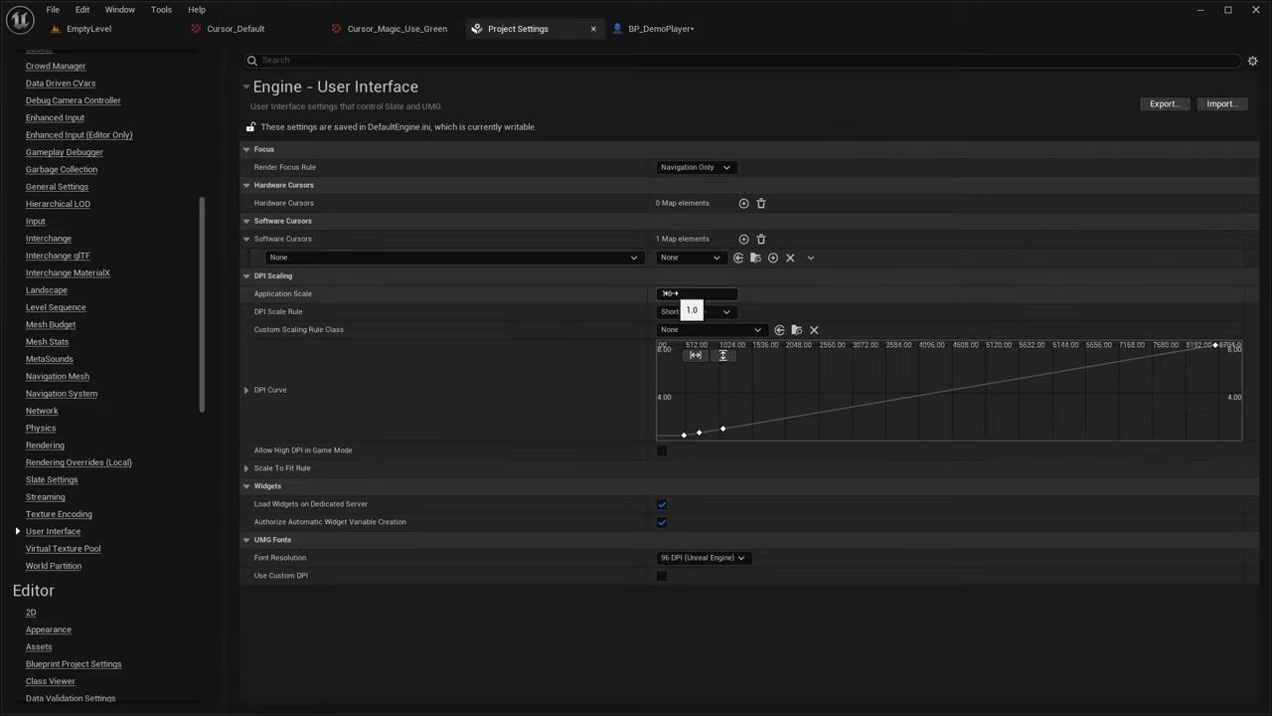
pyautogui.click(634, 258)
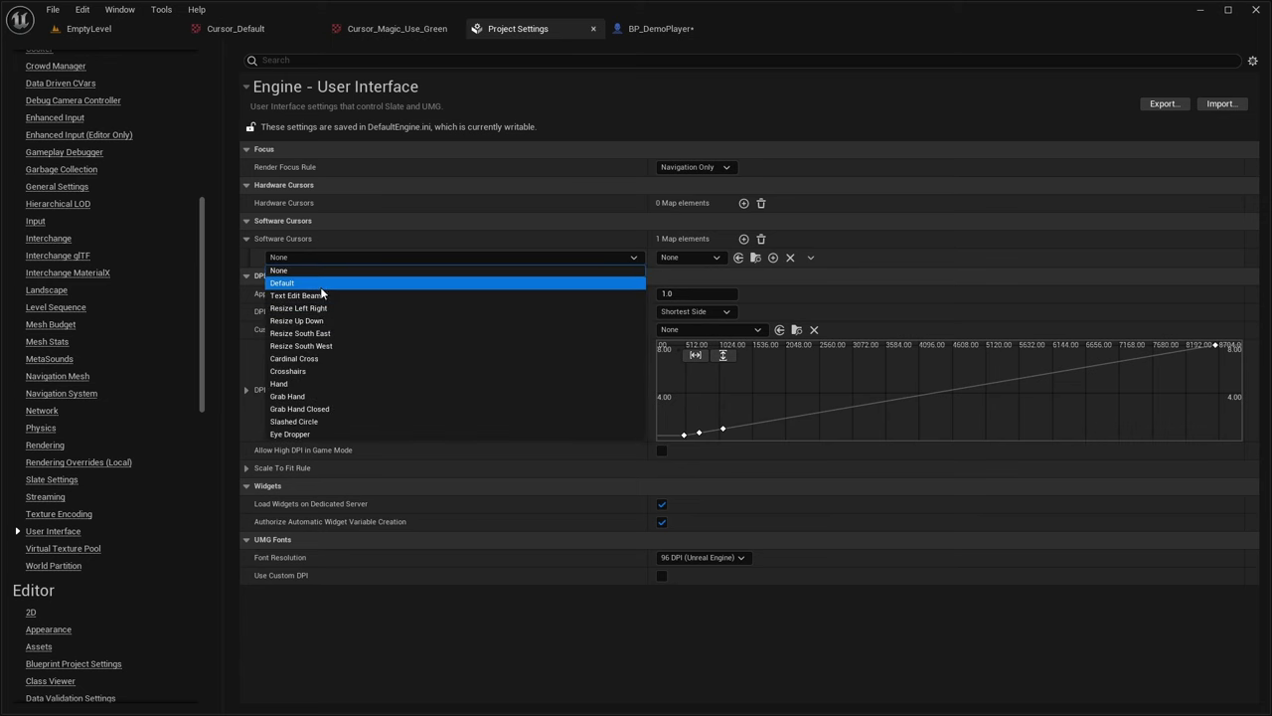
pyautogui.click(328, 289)
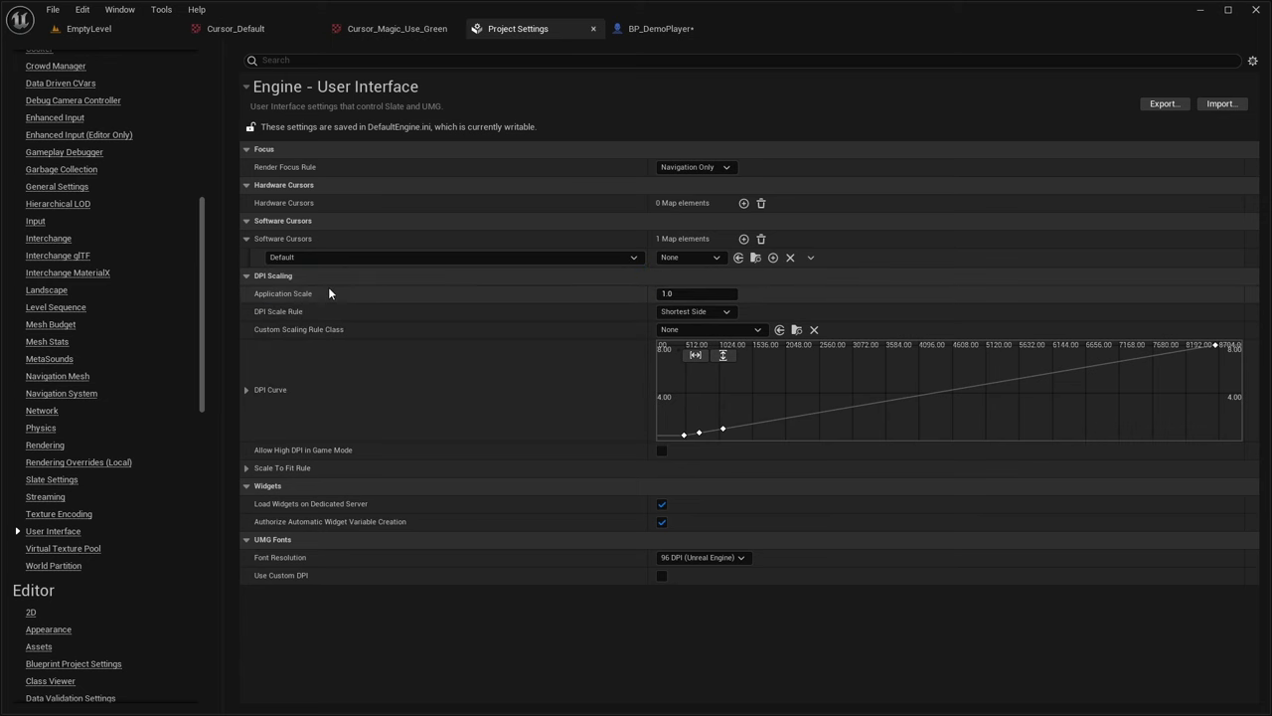
pyautogui.click(687, 259)
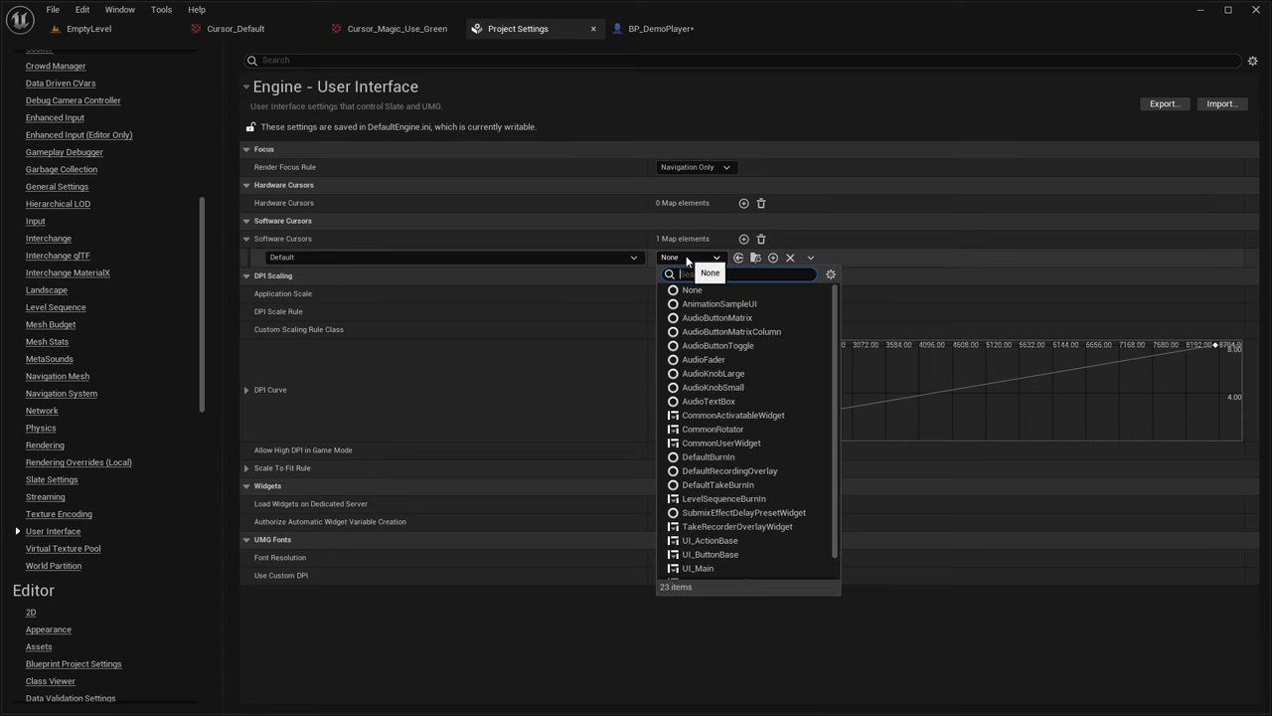
pyautogui.click(774, 257)
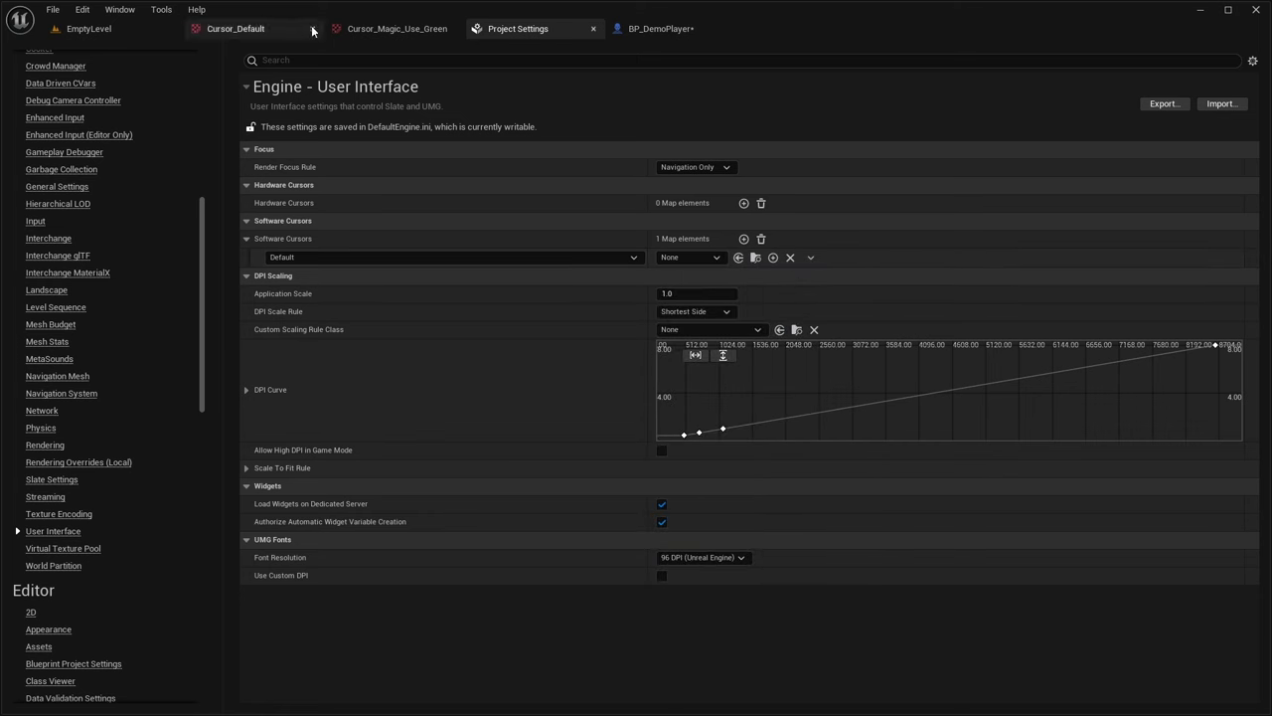
pyautogui.click(120, 33)
# In Widgets/Cursor, create a Blueprint Class with parent UserWidget named Cursor_Default
pyautogui.click(79, 711)
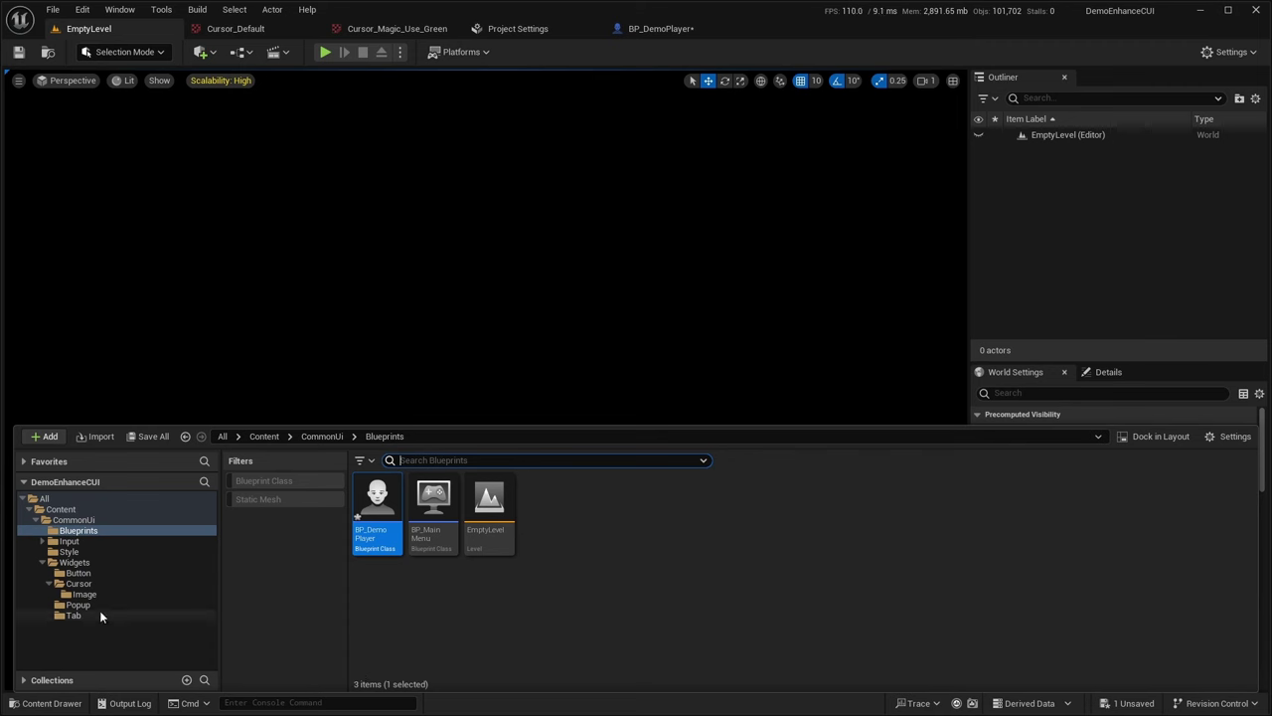
pyautogui.click(78, 583)
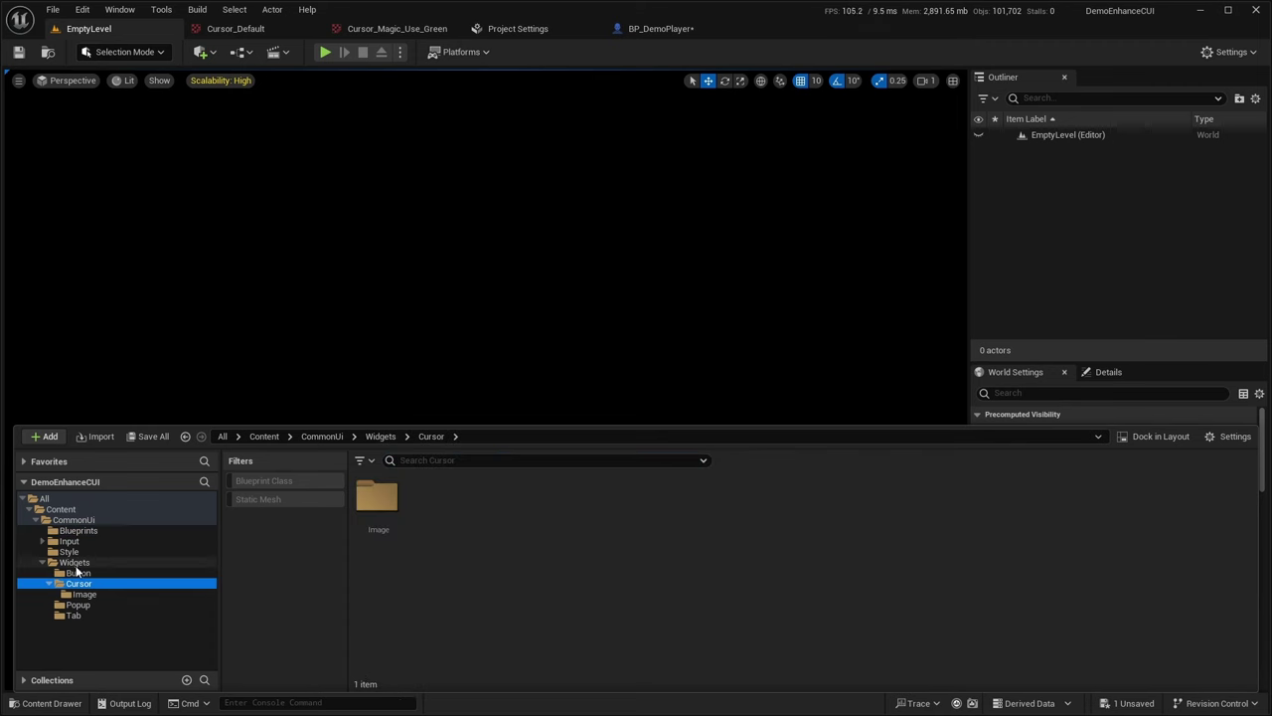
pyautogui.rightClick(433, 524)
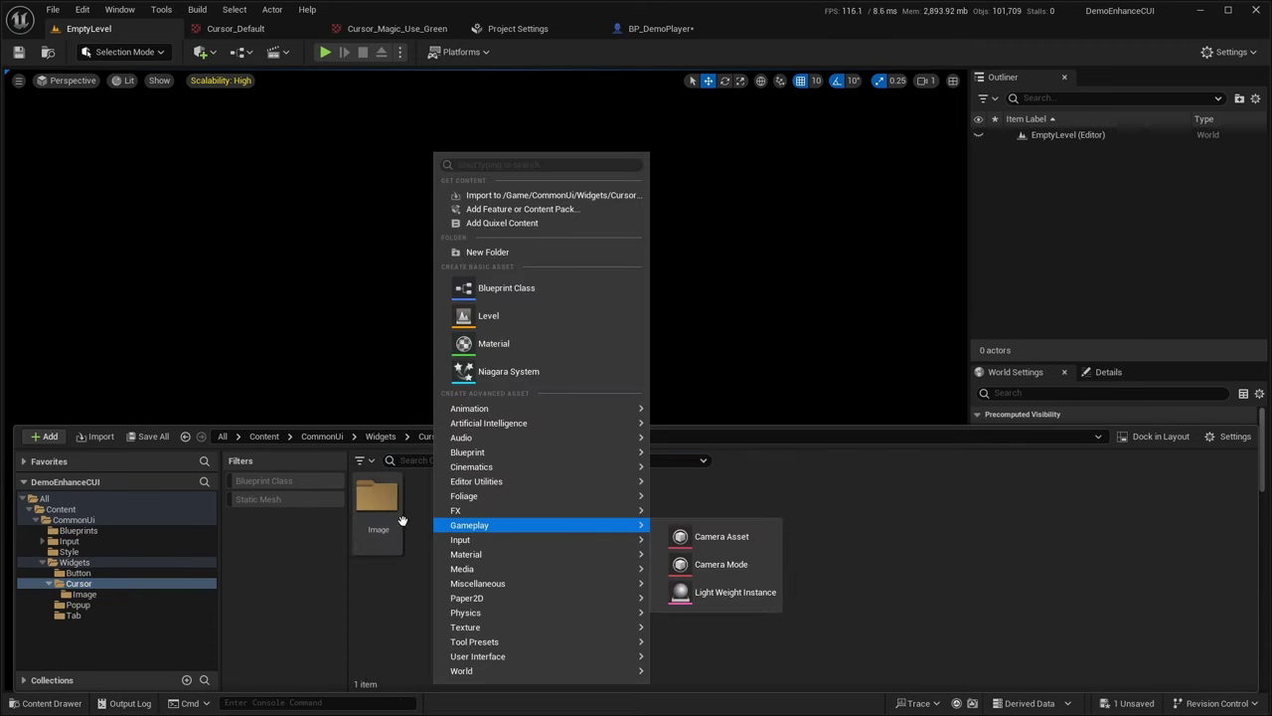
pyautogui.click(500, 286)
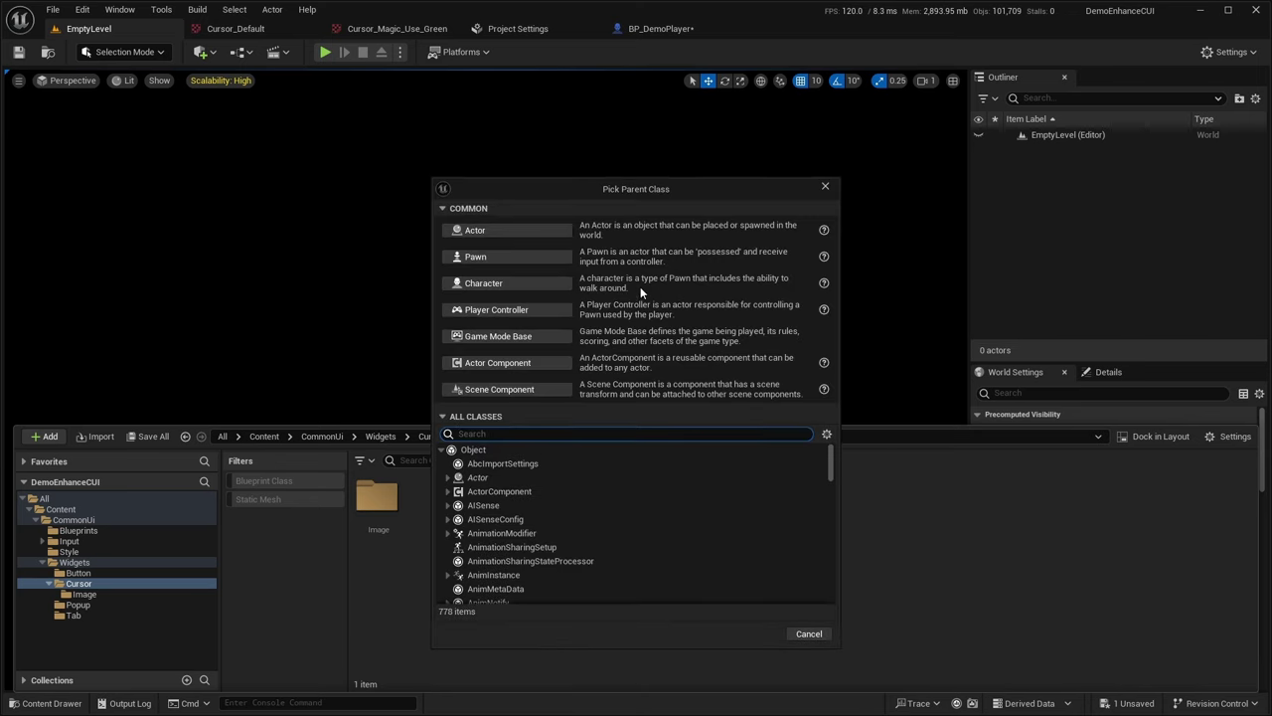
pyautogui.write('user')
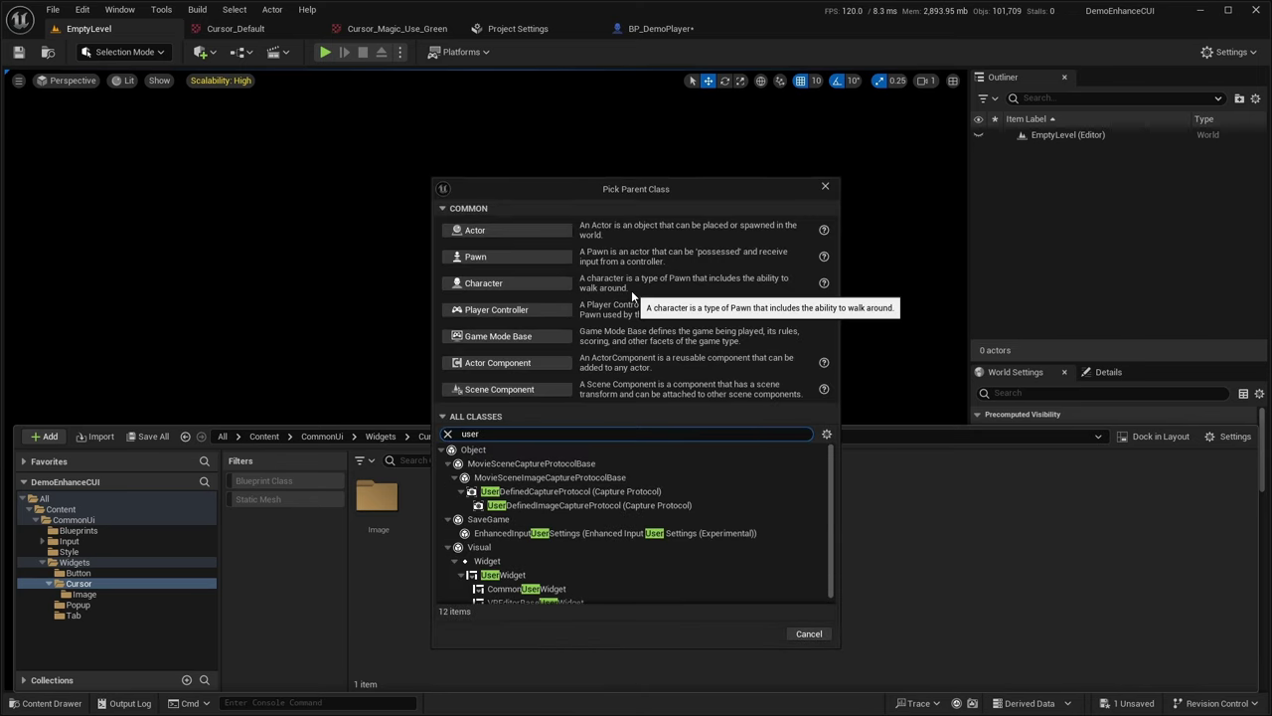
pyautogui.click(489, 576)
pyautogui.click(758, 633)
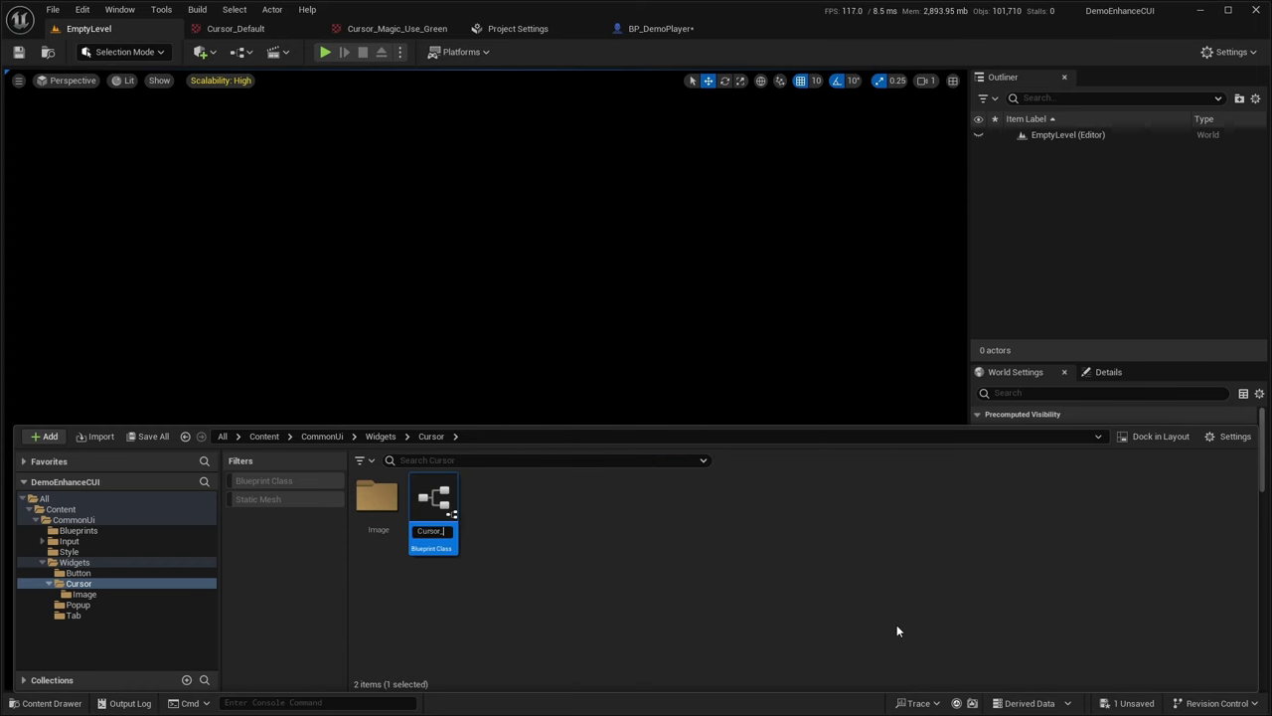
pyautogui.press('Return')
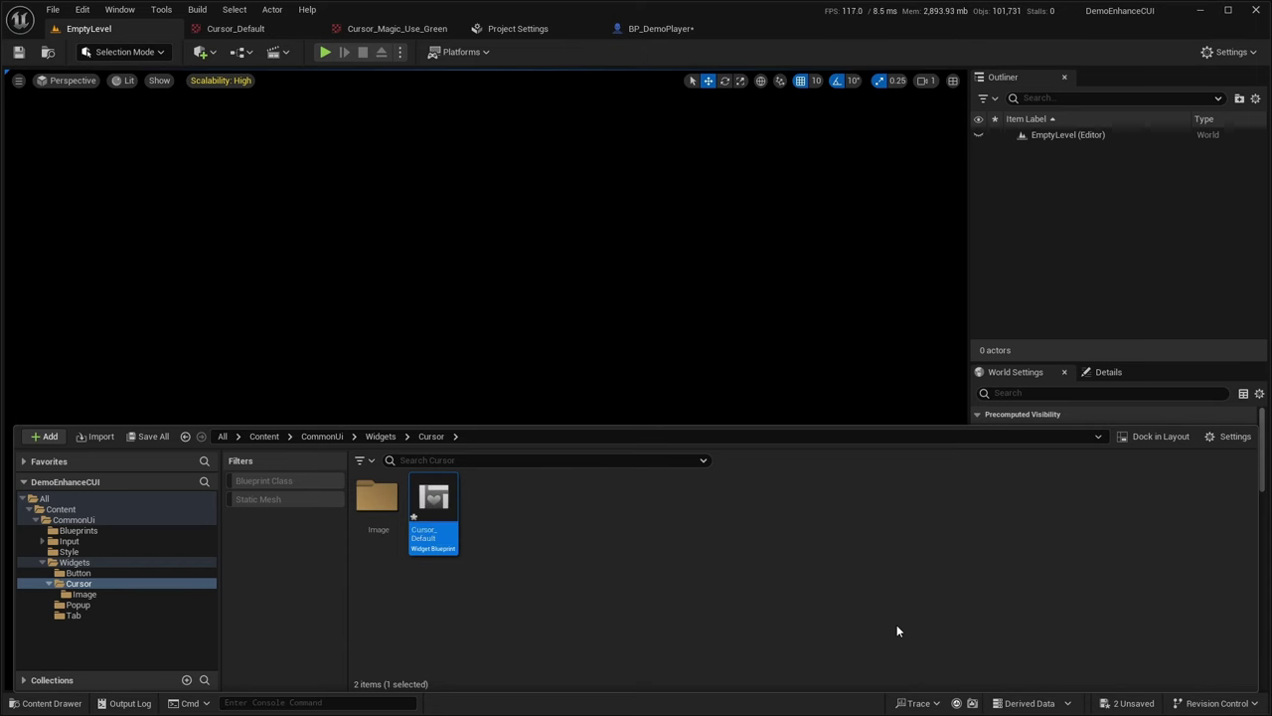
# In Cursor_Default, add an Overlay holding an Image set to fill horizontally and vertically
pyautogui.doubleClick(440, 514)
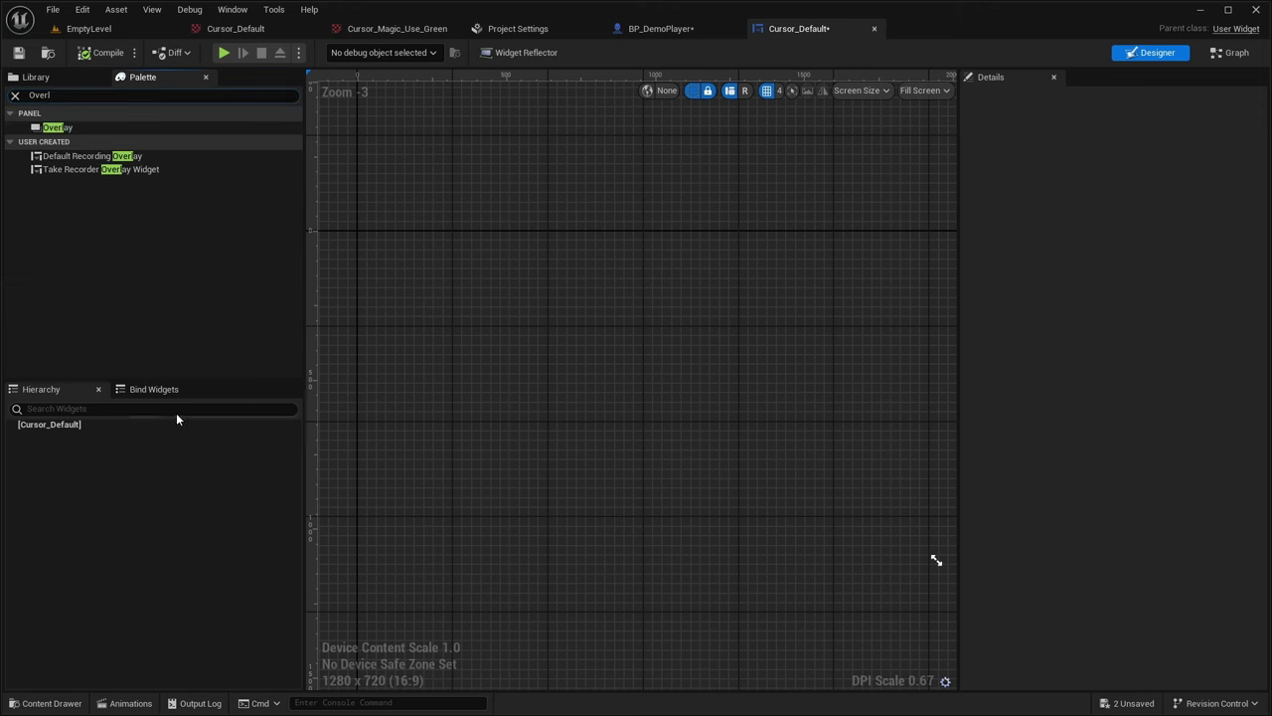
pyautogui.moveTo(57, 128); pyautogui.dragTo(47, 427)
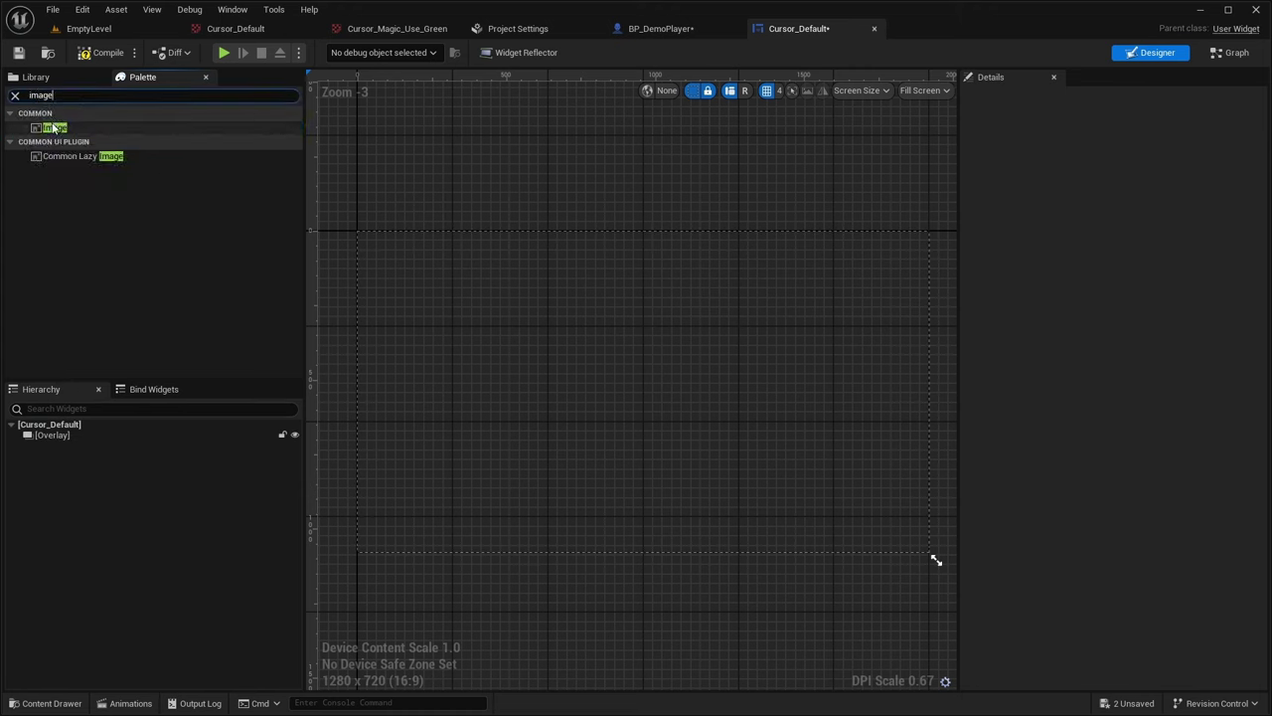
pyautogui.moveTo(55, 128); pyautogui.dragTo(47, 442)
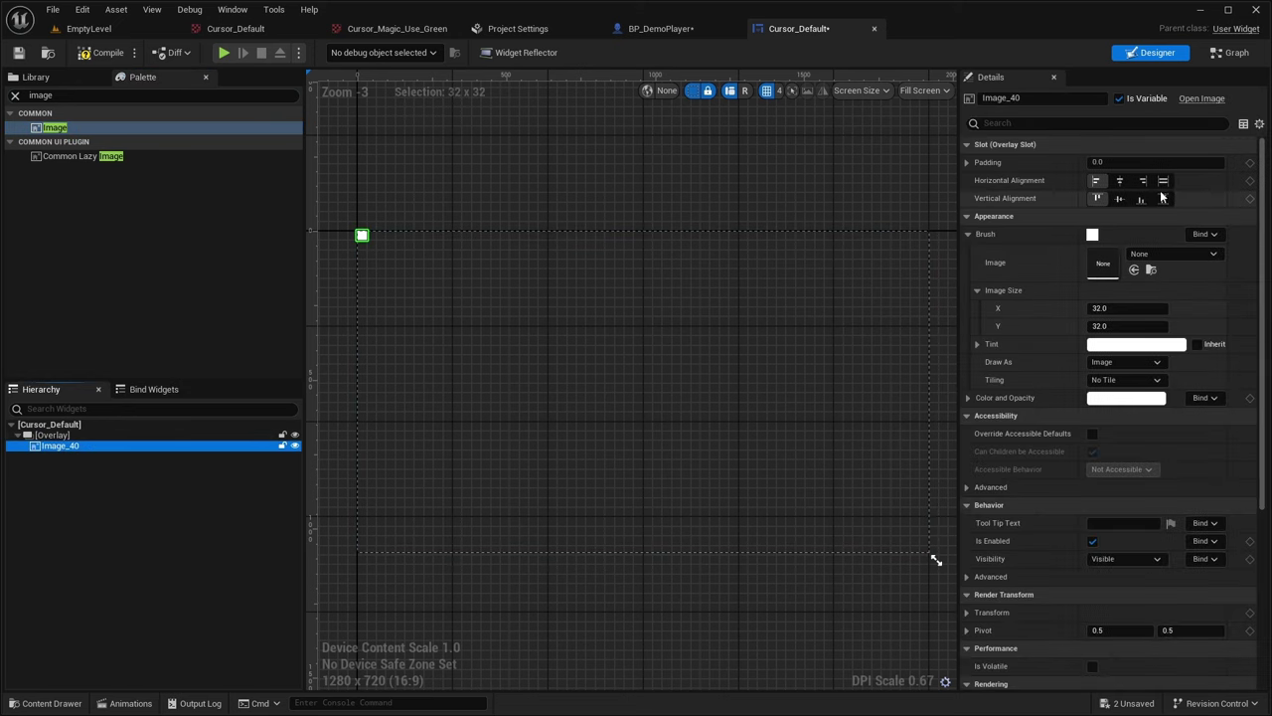
pyautogui.click(1163, 198)
pyautogui.click(1163, 180)
pyautogui.moveTo(613, 189); pyautogui.dragTo(597, 181, button='right')
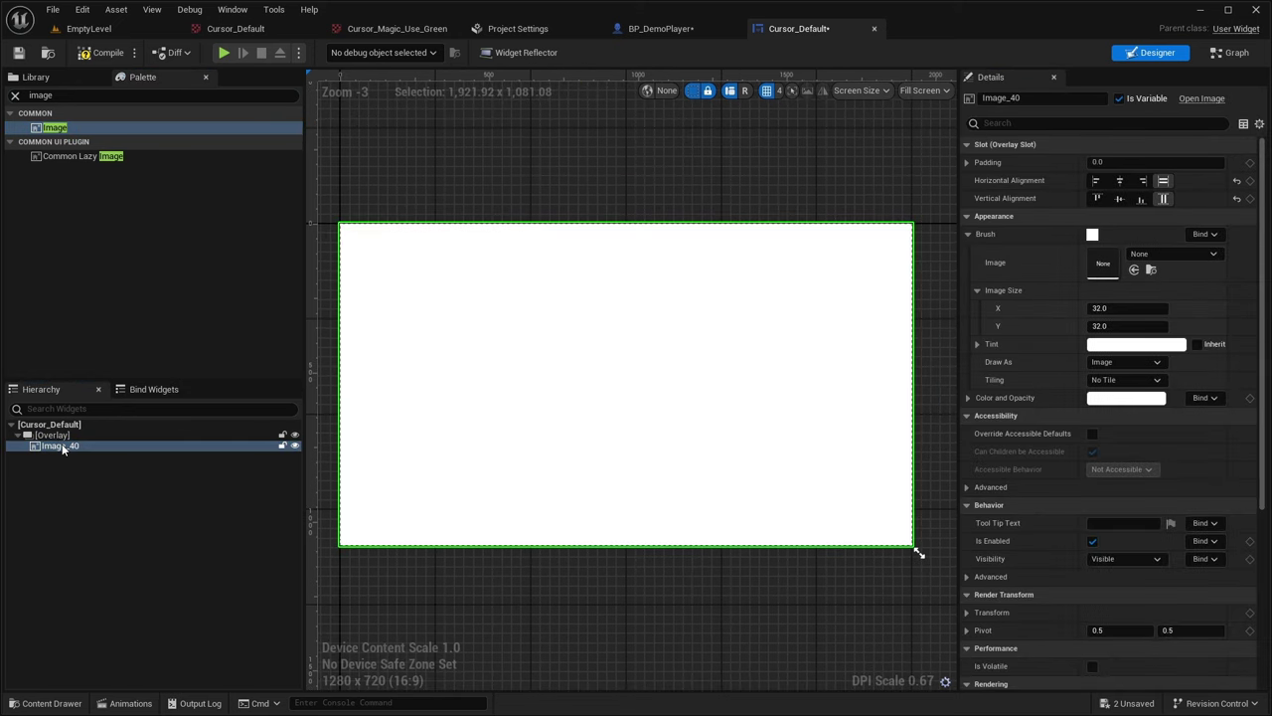
# Move Image_40 out of the Overlay to sit directly under the root, deleting the Overlay
pyautogui.hotkey('ctrl', 'x')
pyautogui.click(53, 438)
pyautogui.press('Delete')
pyautogui.click(53, 425)
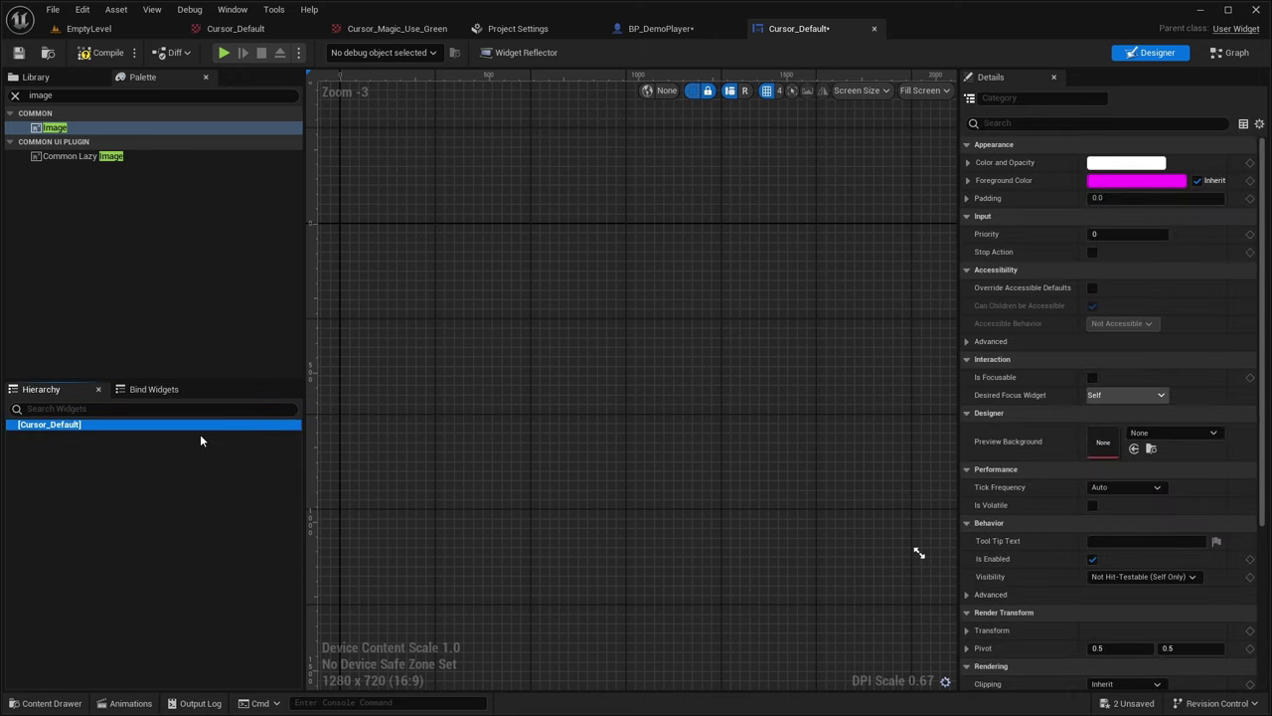
pyautogui.hotkey('ctrl', 'v')
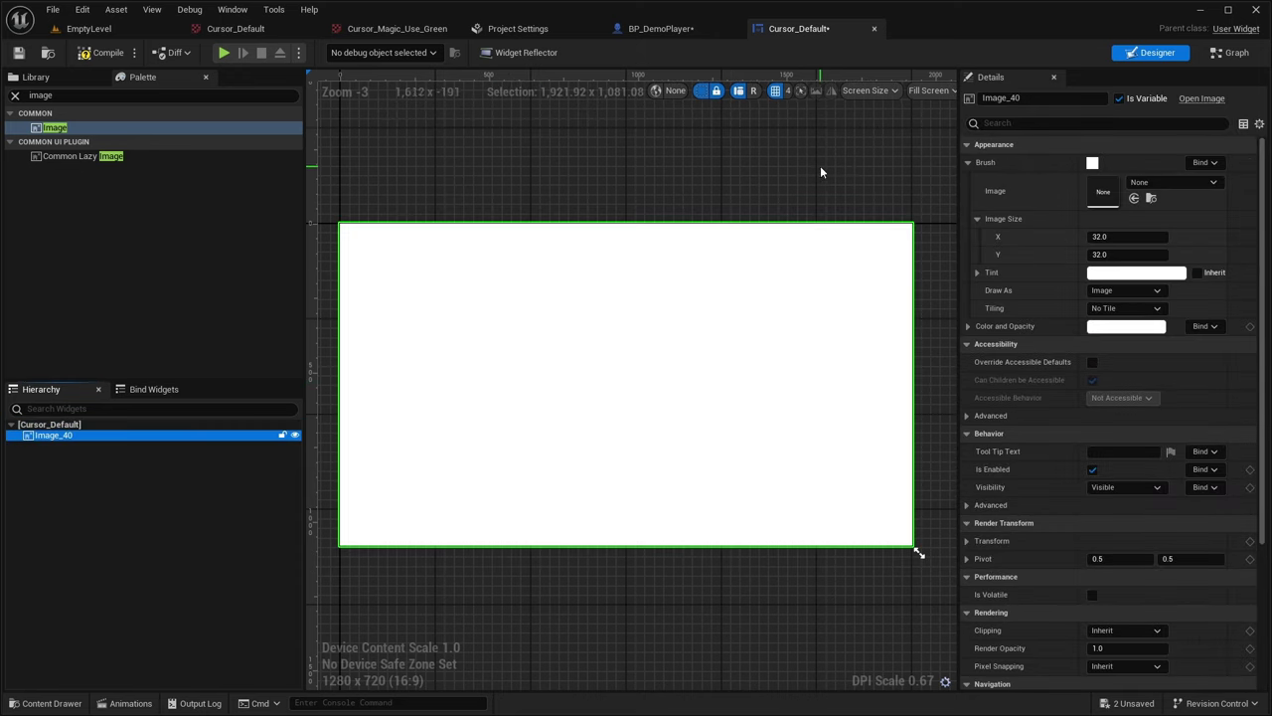
pyautogui.moveTo(412, 165); pyautogui.dragTo(377, 142, button='right')
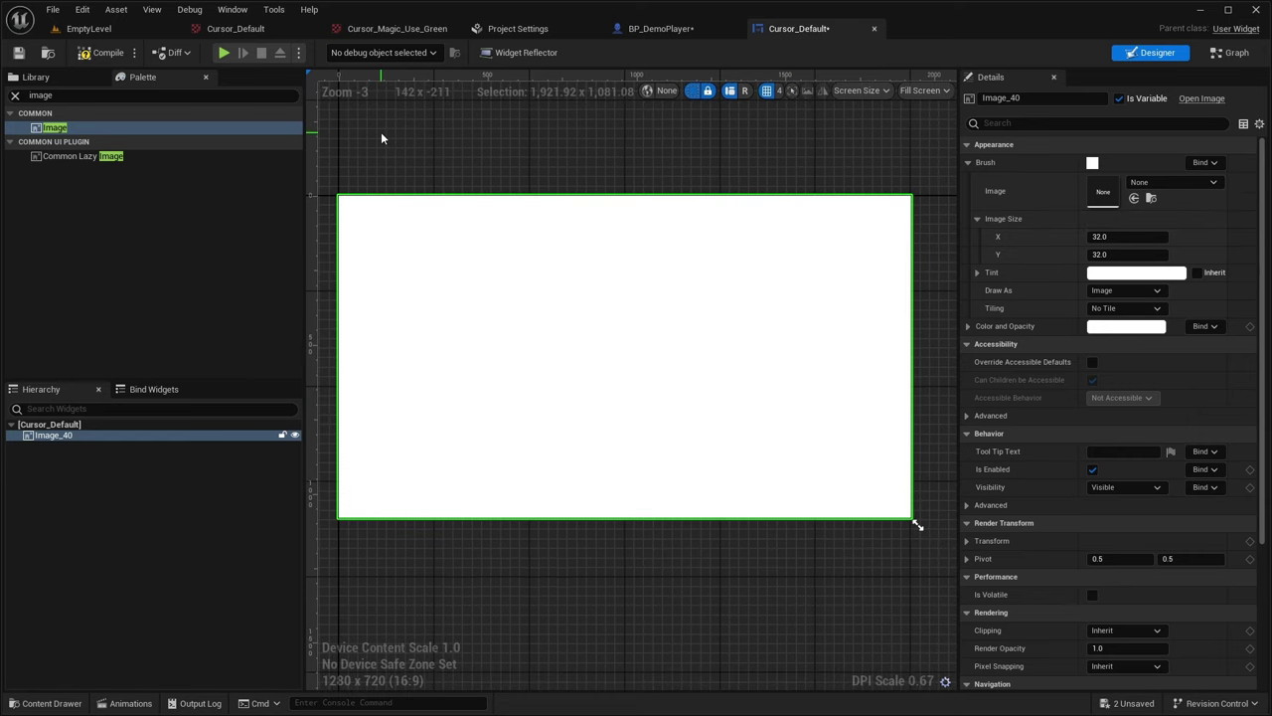
# Assign the Cursor_Default texture from Widgets/Cursor/Image to Image_40's Brush Image and frame the arrow
pyautogui.click(52, 703)
pyautogui.doubleClick(369, 509)
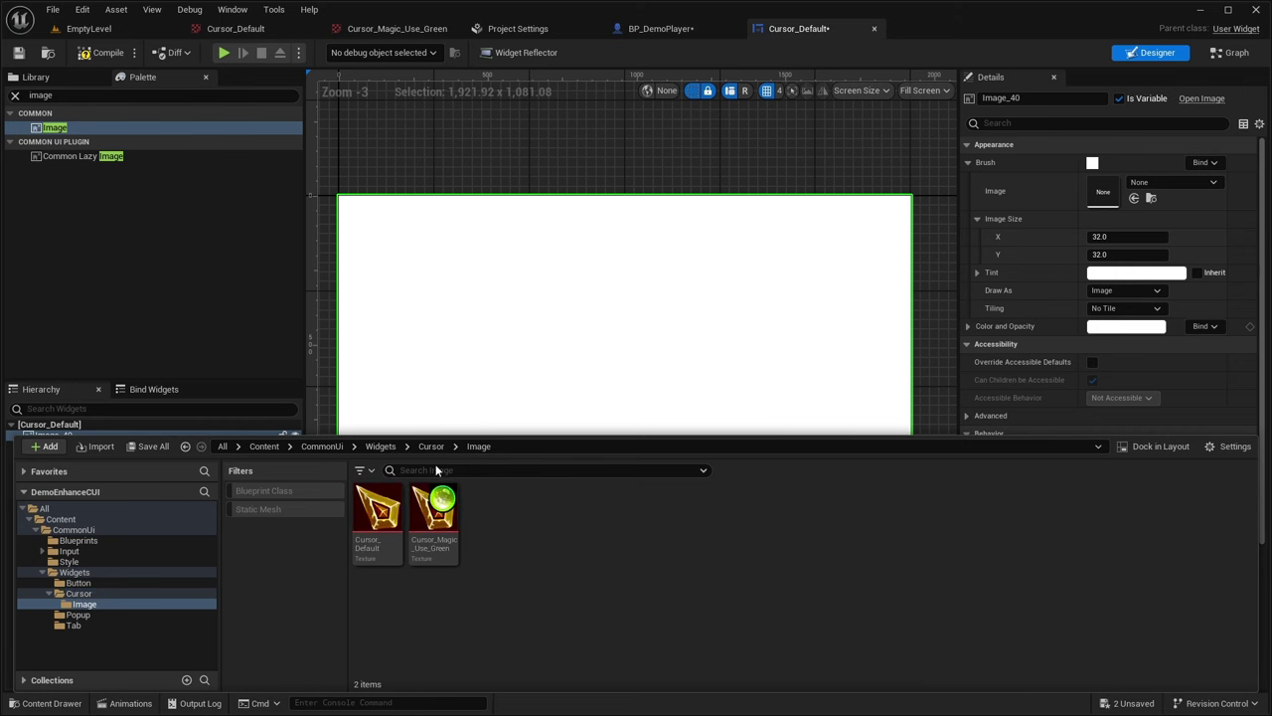
pyautogui.moveTo(377, 512)
pyautogui.mouseDown()
pyautogui.moveTo(418, 477)
pyautogui.moveTo(1104, 191)
pyautogui.mouseUp()
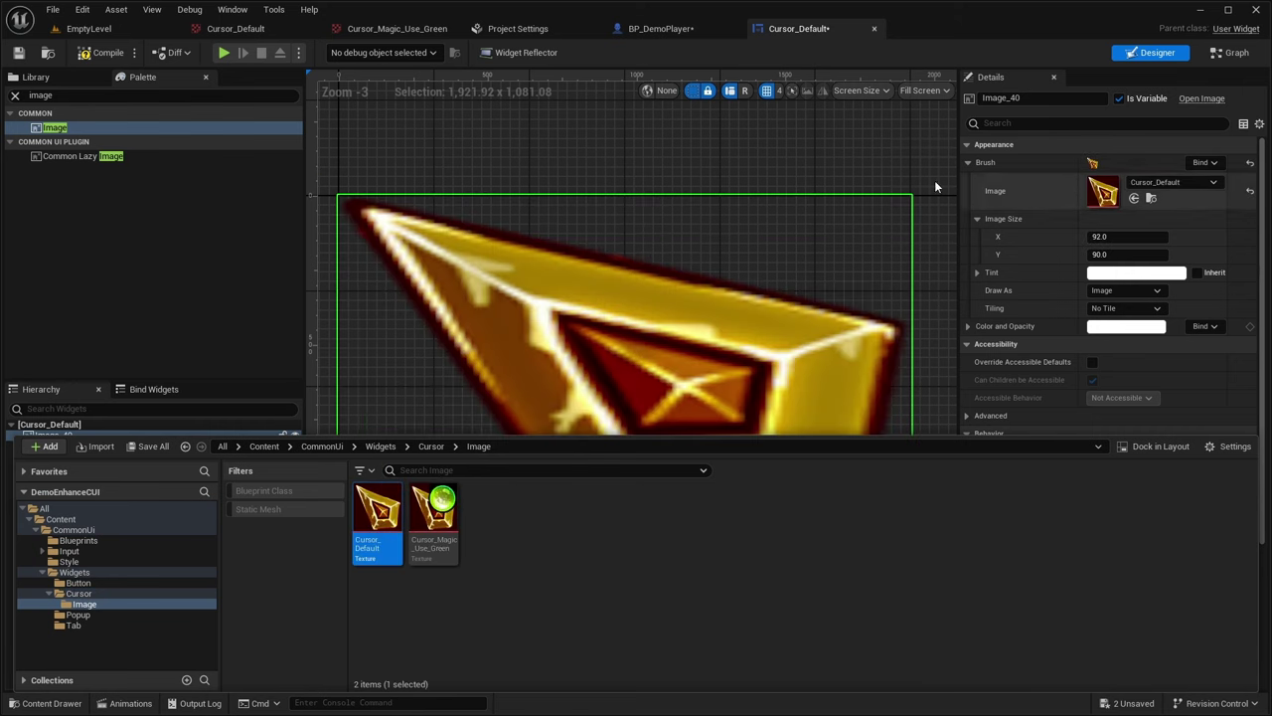
pyautogui.scroll(-1, 775, 258)
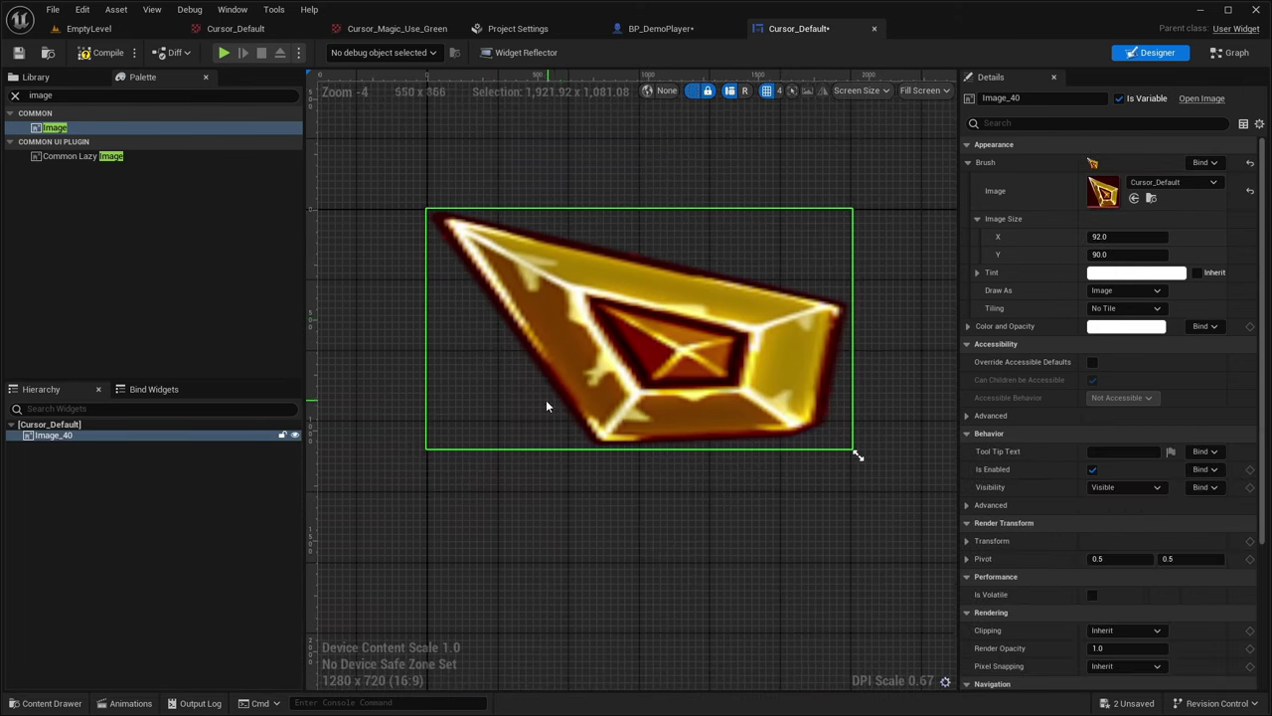
pyautogui.moveTo(619, 339); pyautogui.dragTo(605, 334, button='right')
pyautogui.moveTo(681, 486); pyautogui.dragTo(737, 306, button='right')
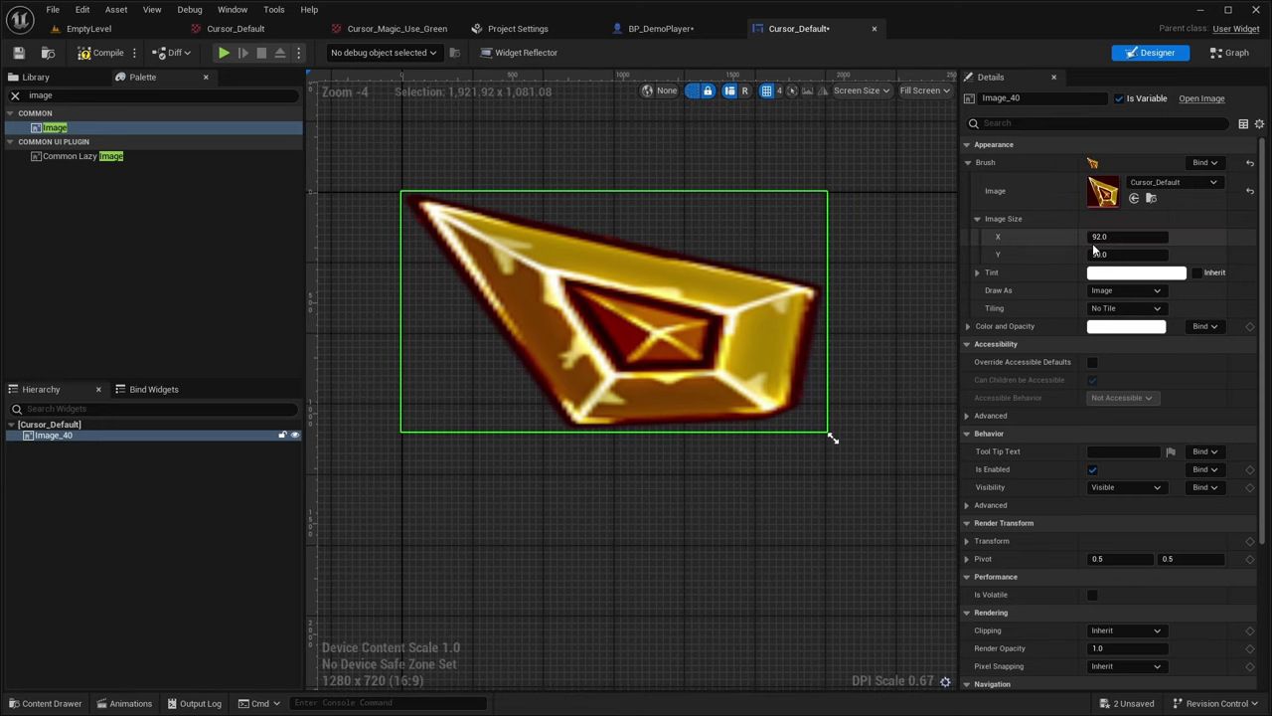
pyautogui.moveTo(710, 248); pyautogui.dragTo(746, 229, button='right')
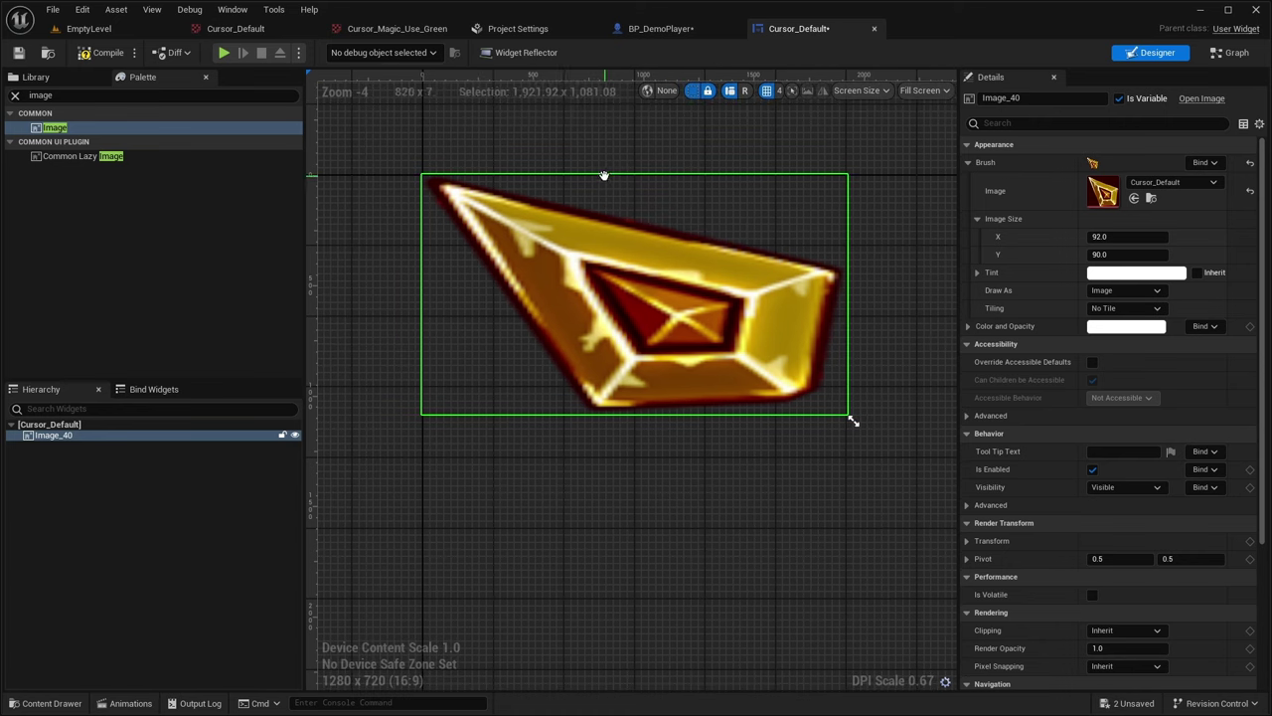
# Assign the Cursor_Default widget to the Default software cursor and start Play In Editor with Alt+P
pyautogui.click(524, 28)
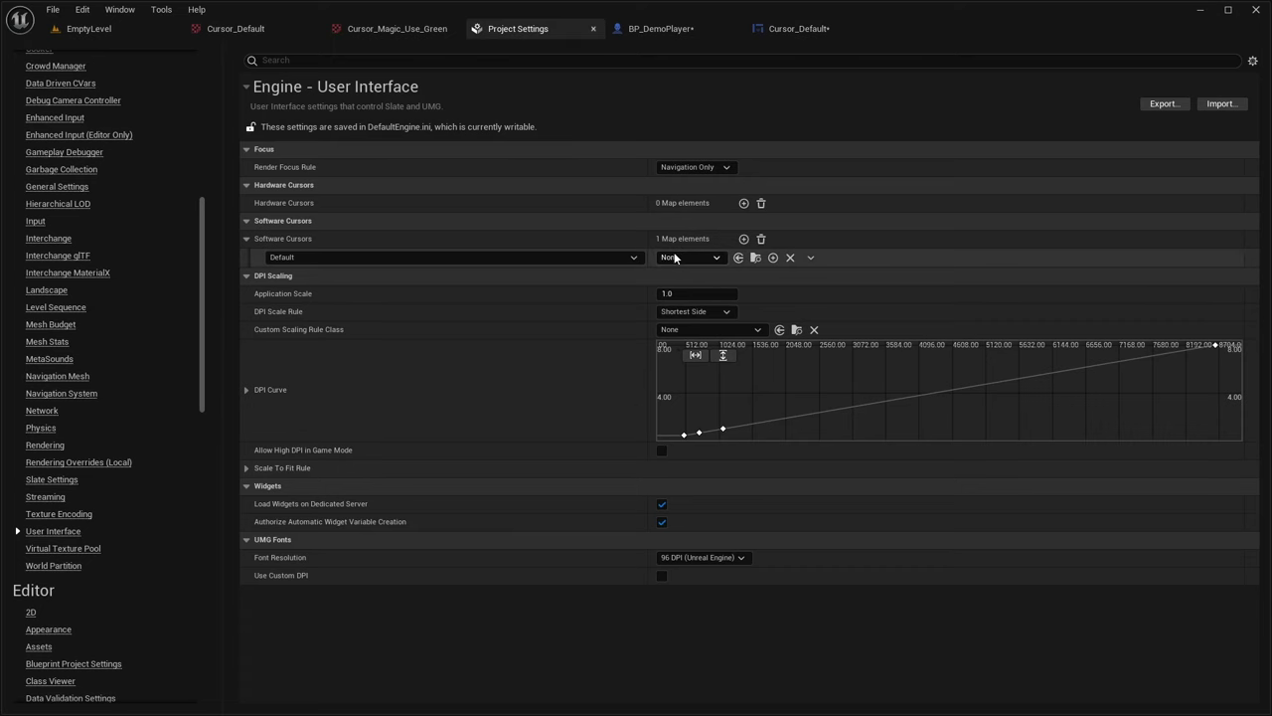
pyautogui.click(687, 256)
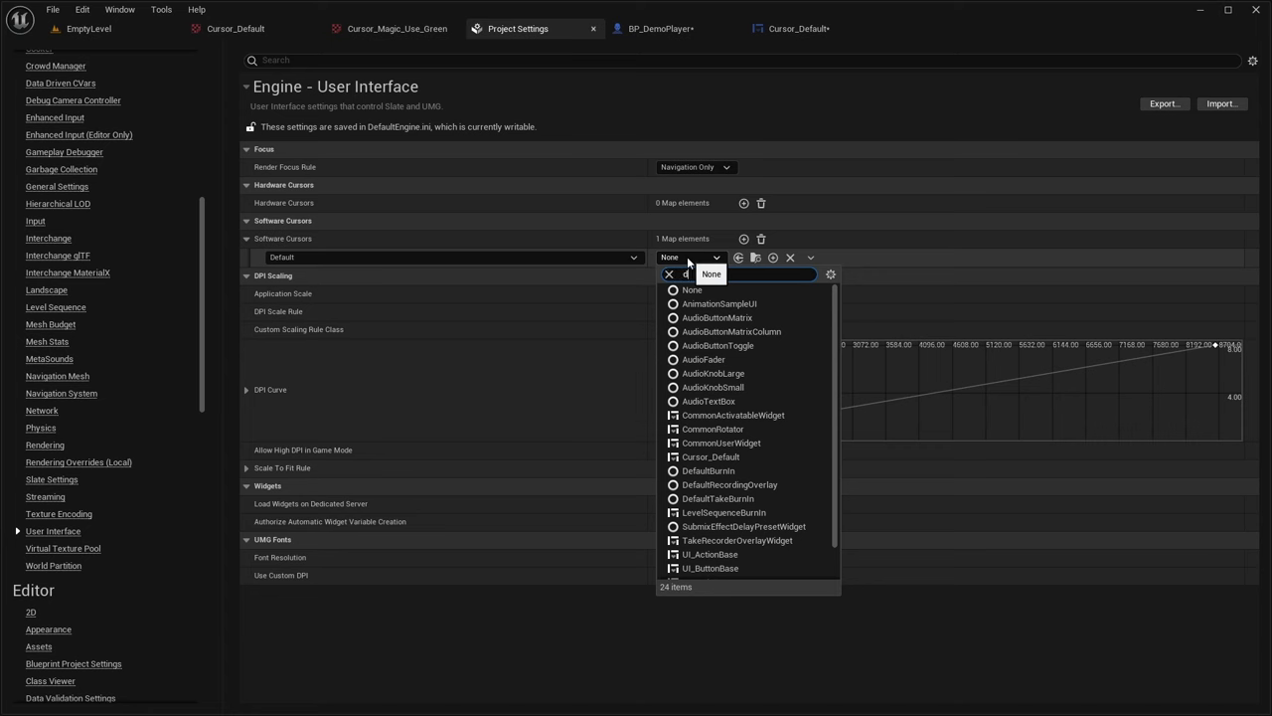
pyautogui.write('default')
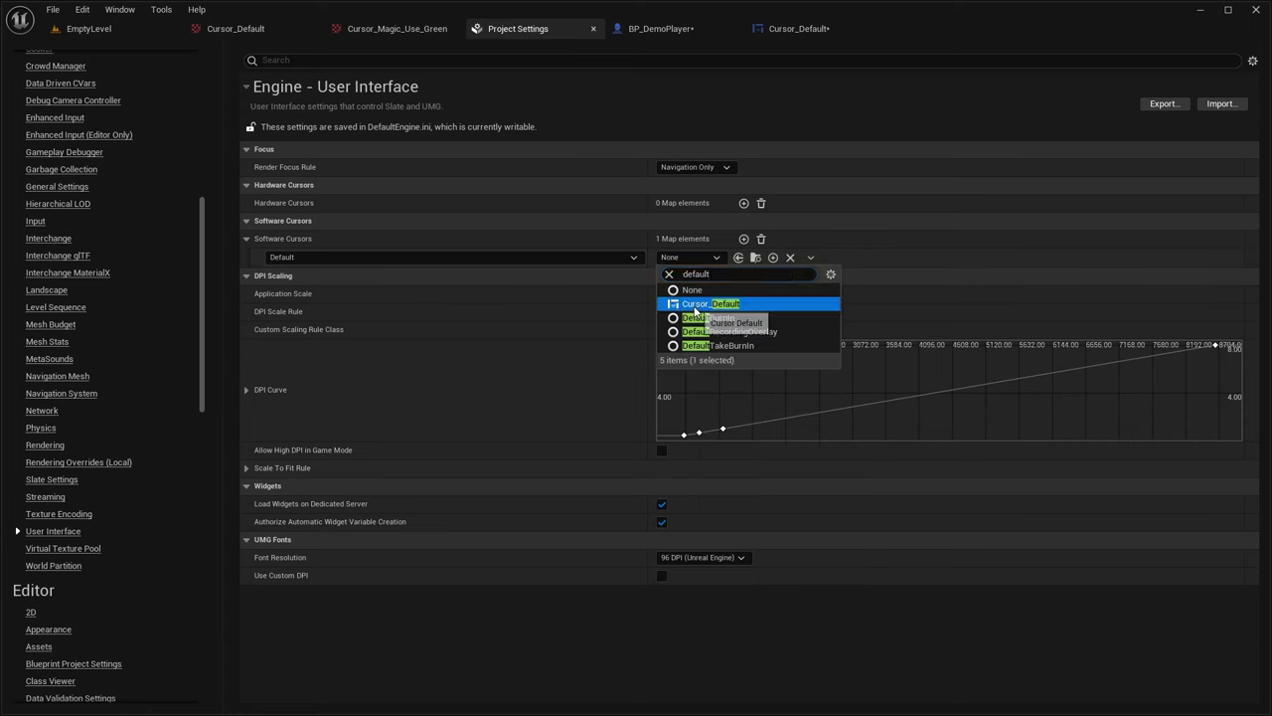
pyautogui.click(711, 302)
pyautogui.click(89, 28)
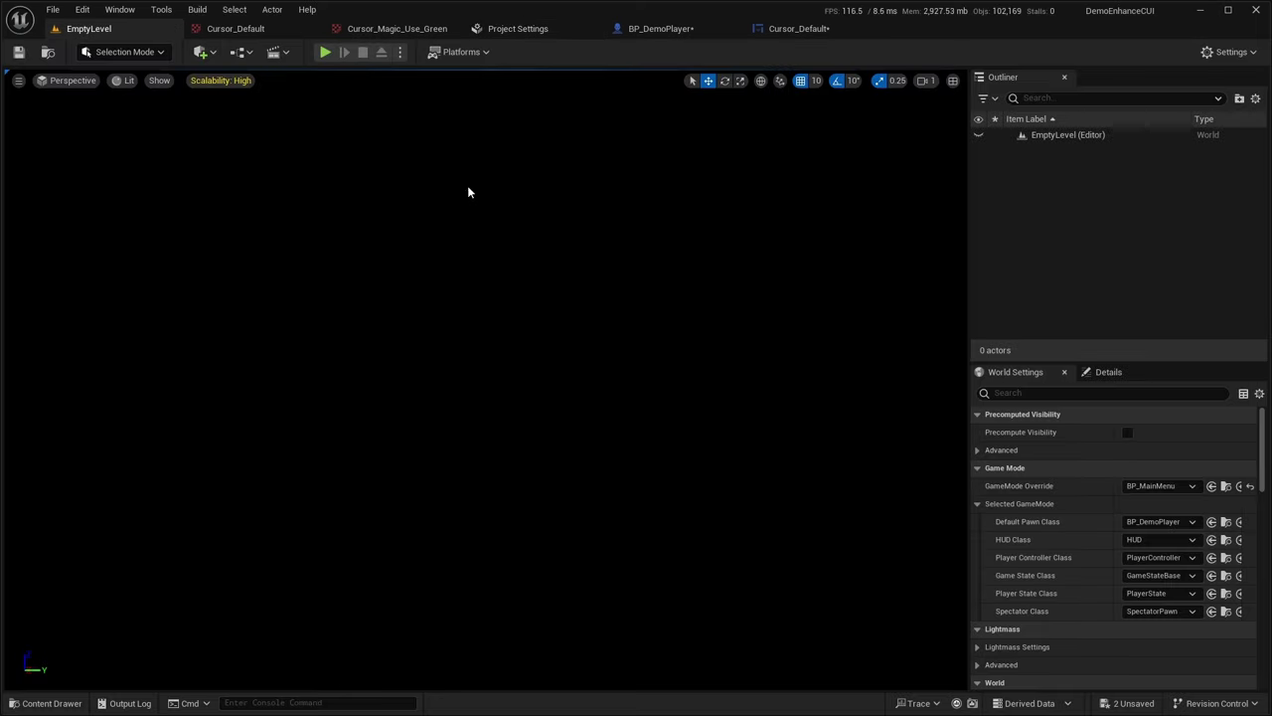
pyautogui.hotkey('alt', 'p')
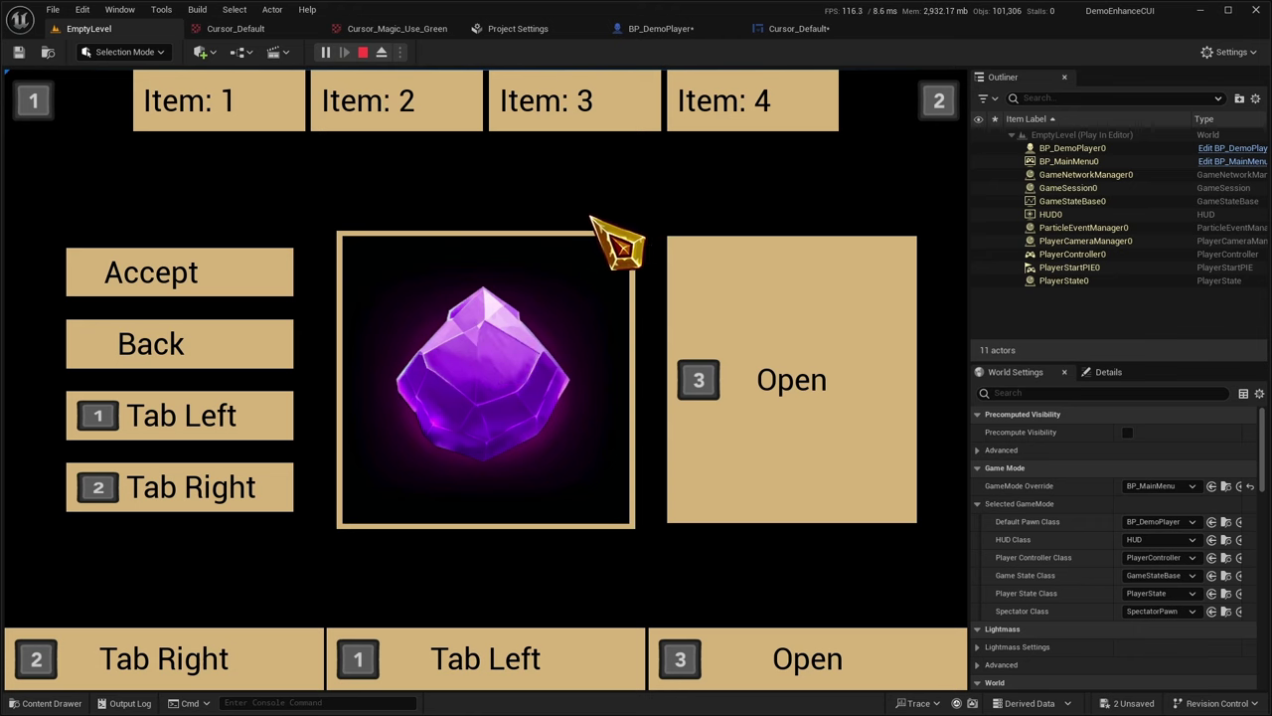
# Resize Cursor_Default's image to 25 x 25 and retest the smaller cursor in a play session
pyautogui.click(362, 52)
pyautogui.click(855, 27)
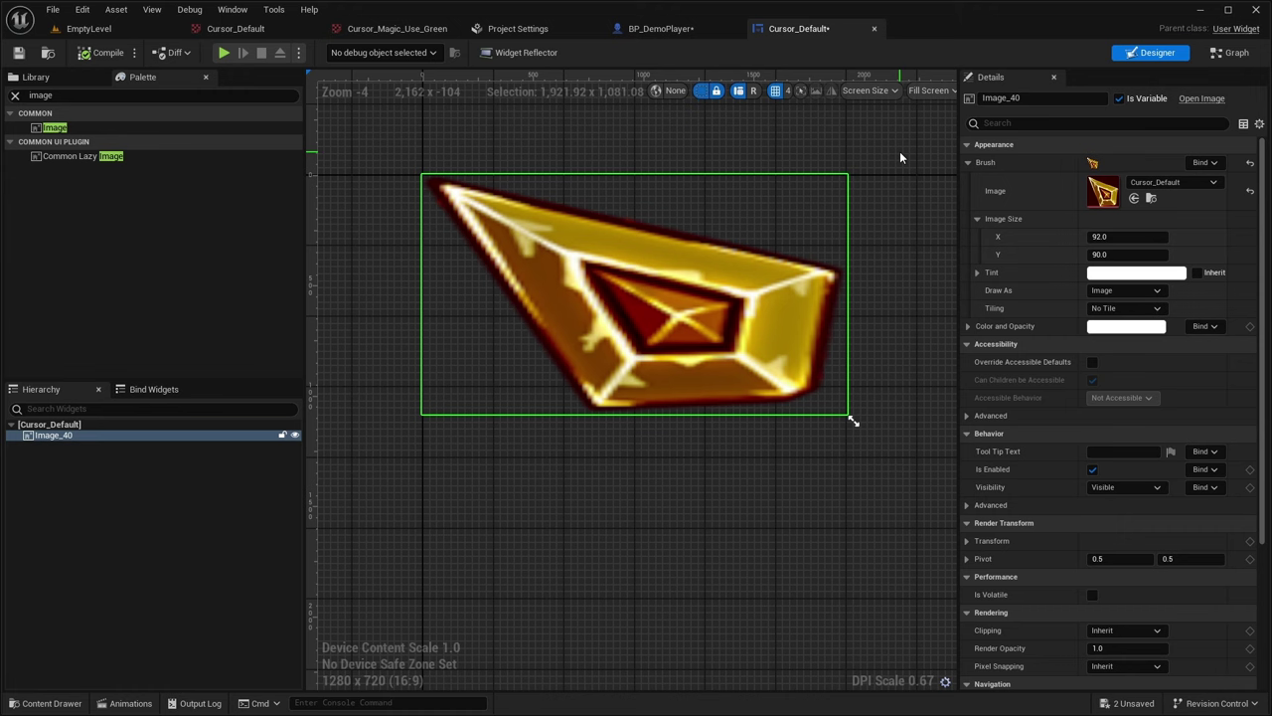
pyautogui.click(1125, 236)
pyautogui.write('25')
pyautogui.press('Return')
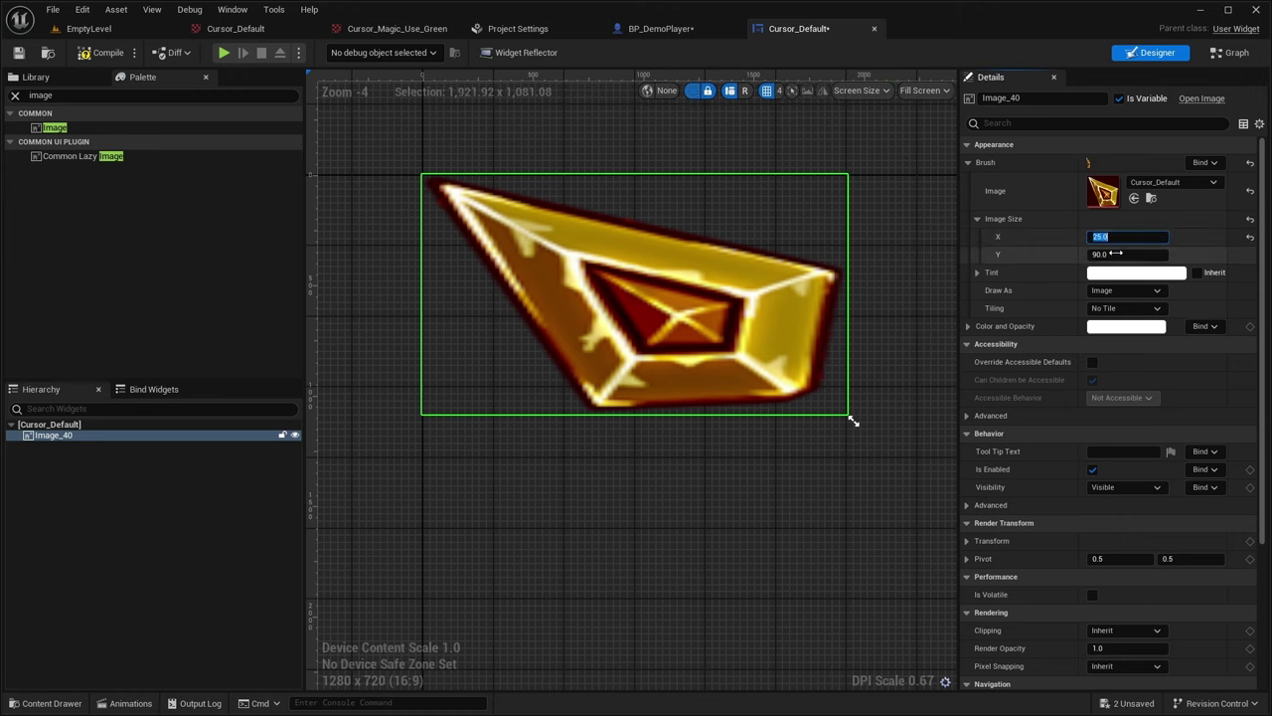
pyautogui.write('25')
pyautogui.press('Return')
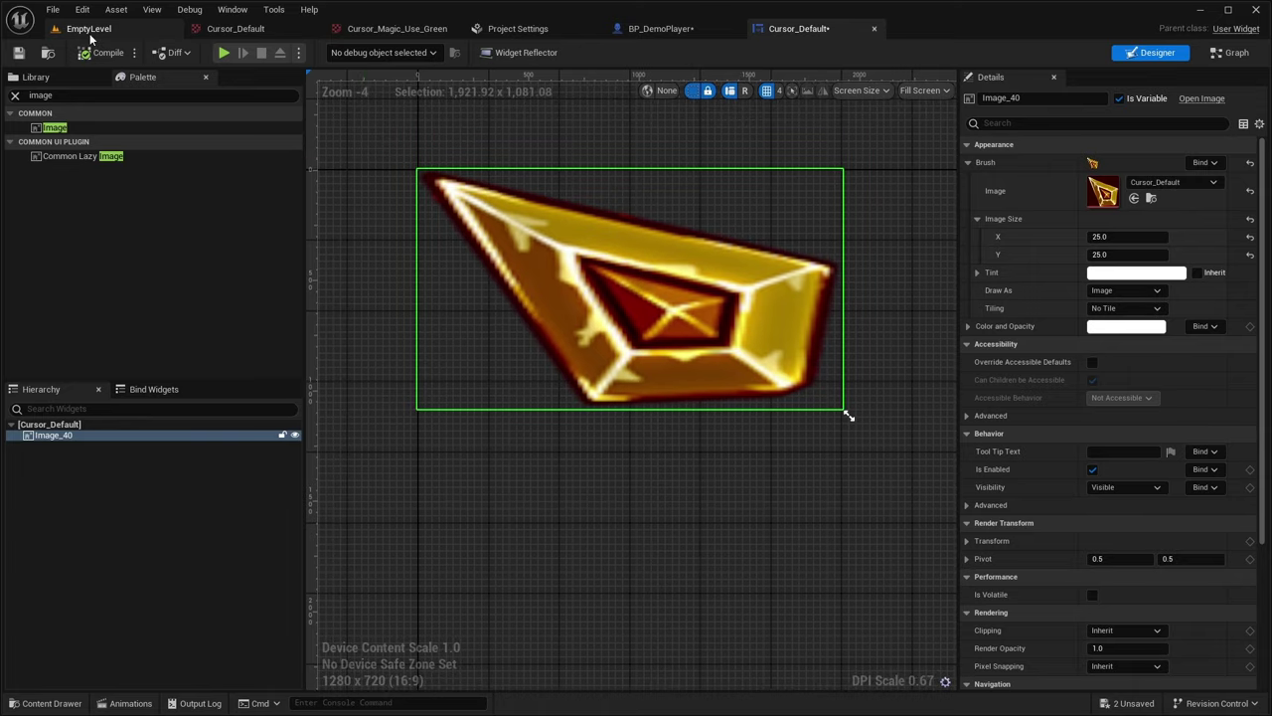
pyautogui.click(90, 32)
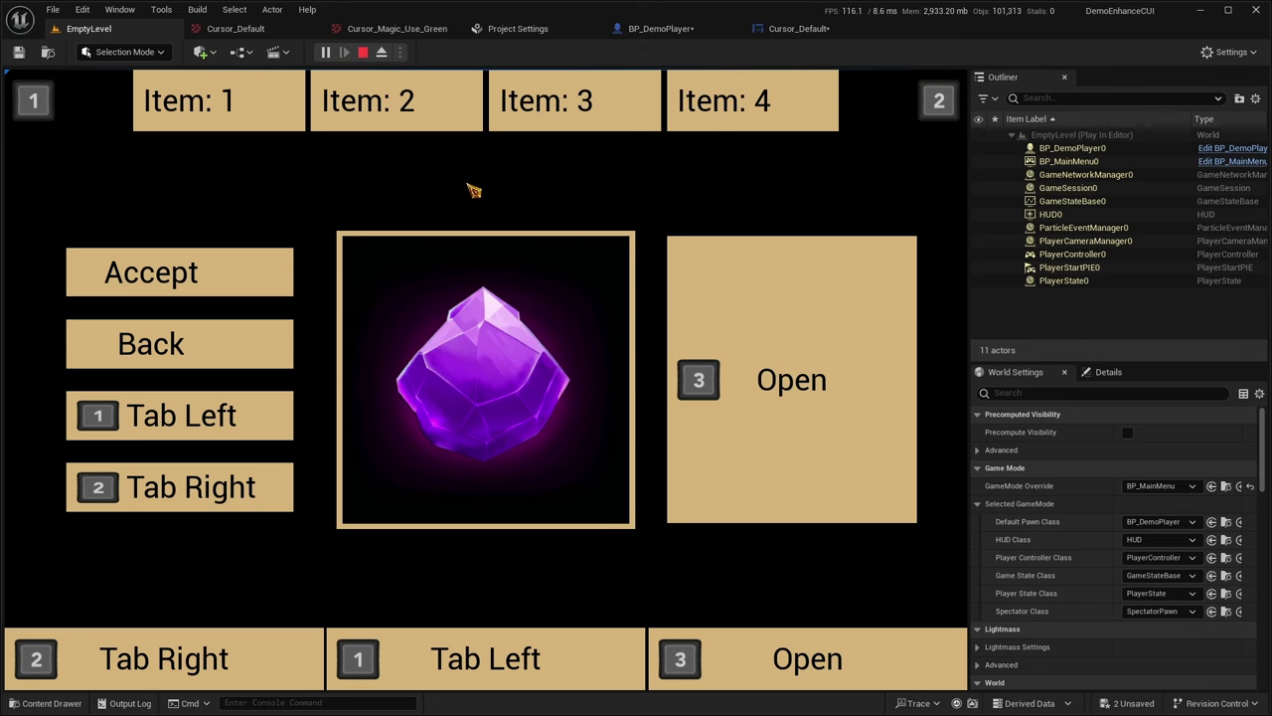
pyautogui.click(364, 52)
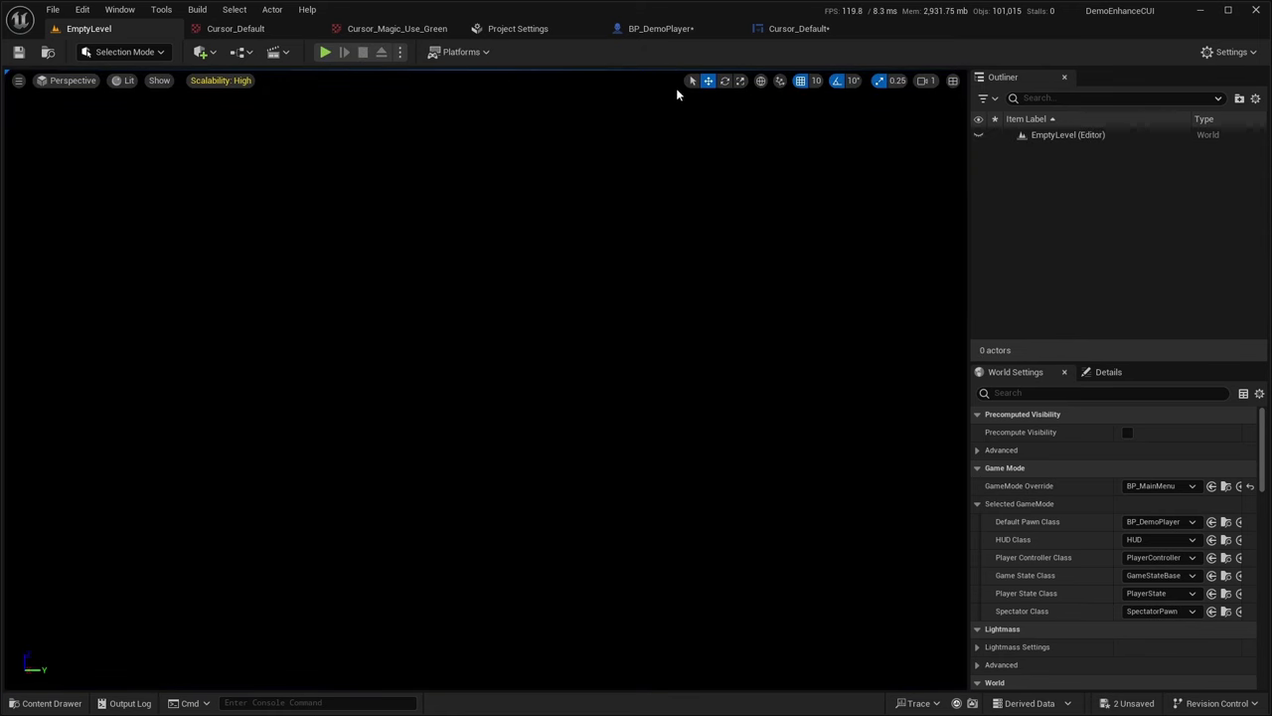
# Find the cursor nodes in BP_DemoPlayer, then open UI_ButtonBase's event graph with its hover events
pyautogui.click(650, 35)
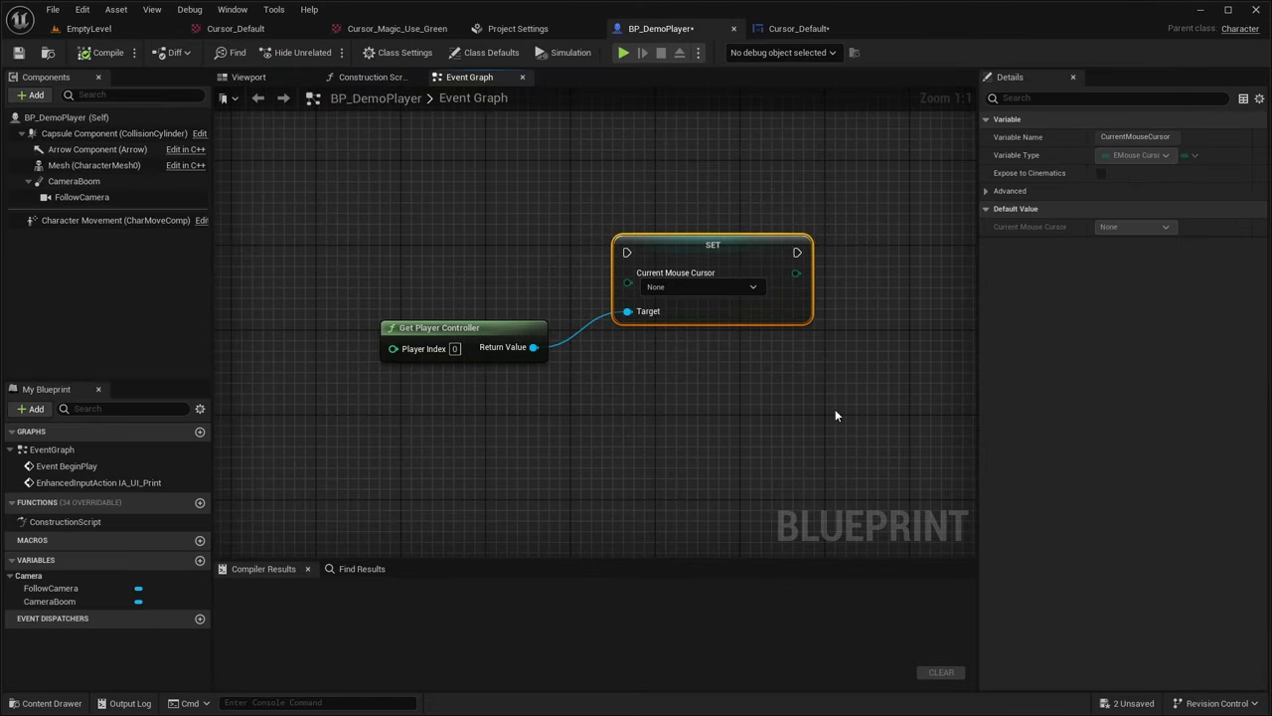
pyautogui.moveTo(835, 408); pyautogui.dragTo(324, 123)
pyautogui.moveTo(438, 159)
pyautogui.mouseDown(button='right')
pyautogui.moveTo(444, 176)
pyautogui.moveTo(446, 149)
pyautogui.mouseUp(button='right')
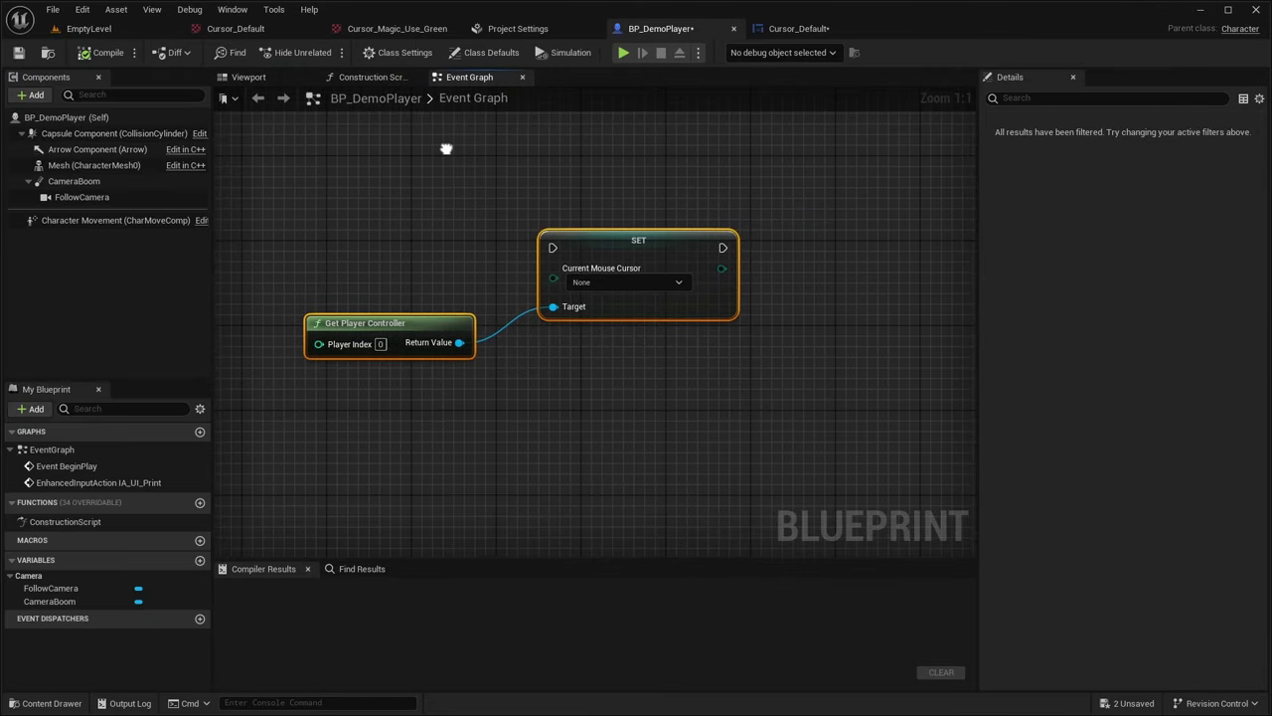
pyautogui.click(22, 702)
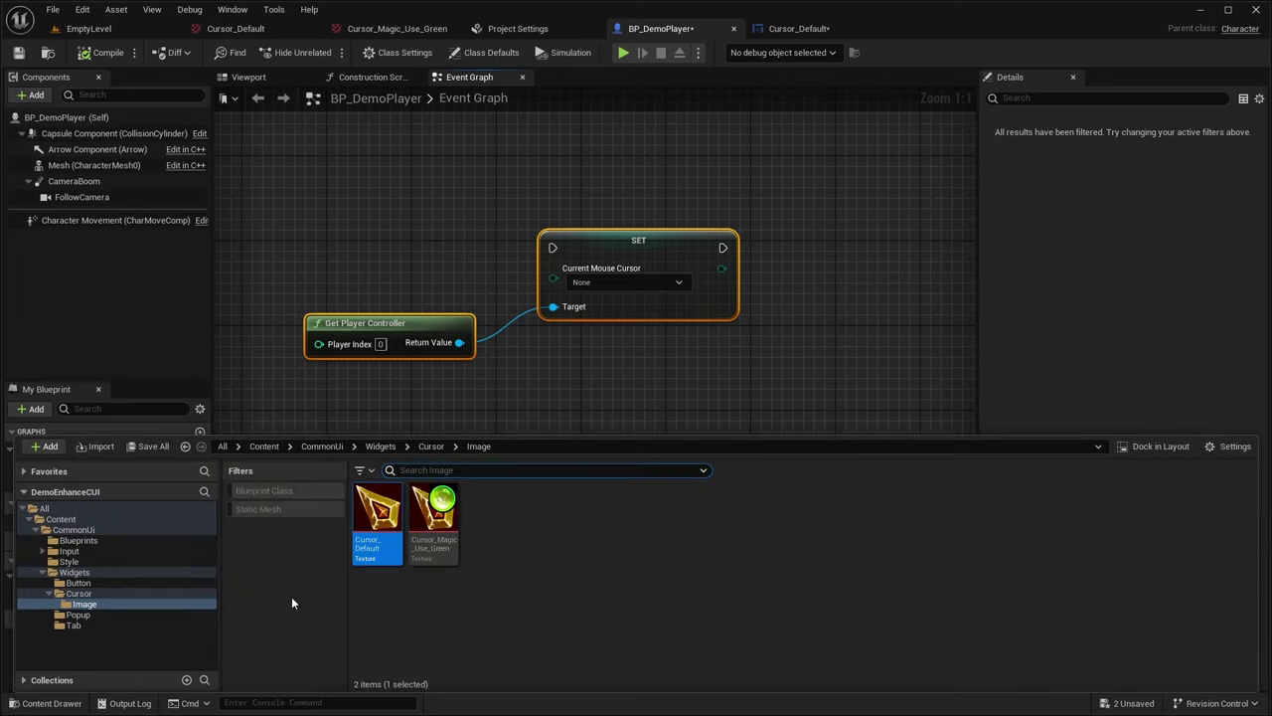
pyautogui.click(76, 585)
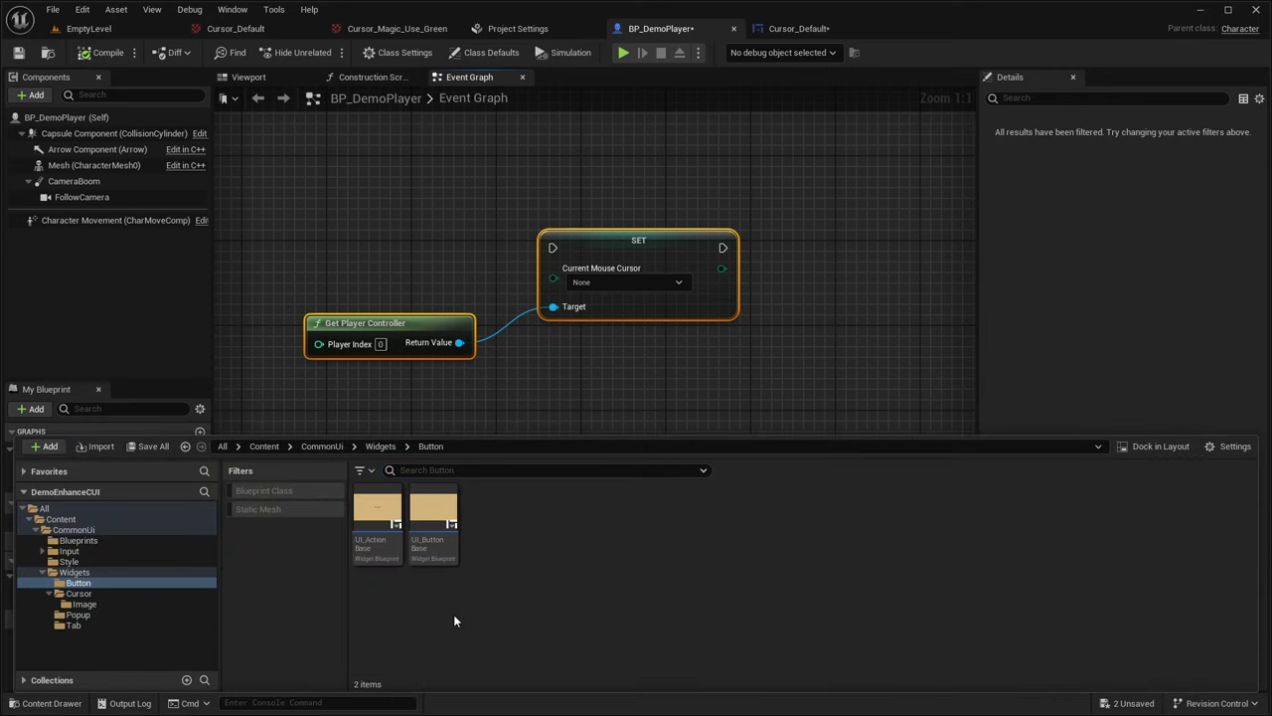
pyautogui.doubleClick(435, 552)
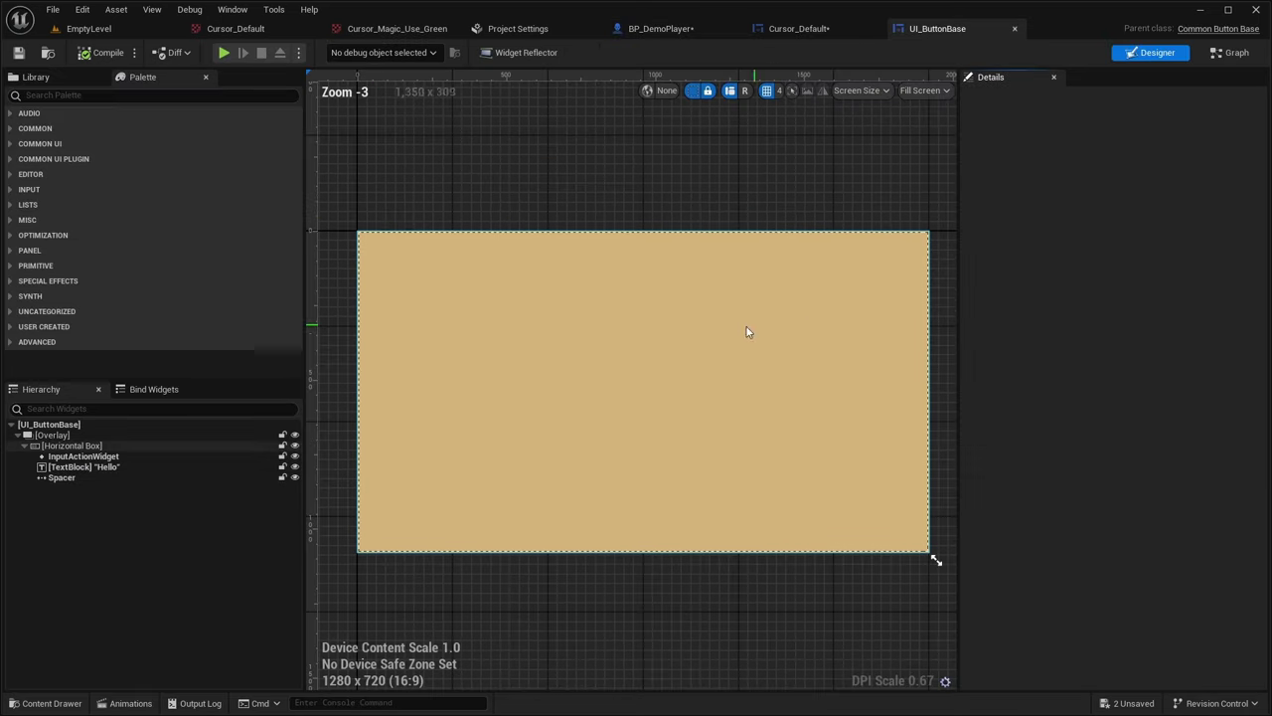
pyautogui.click(1205, 55)
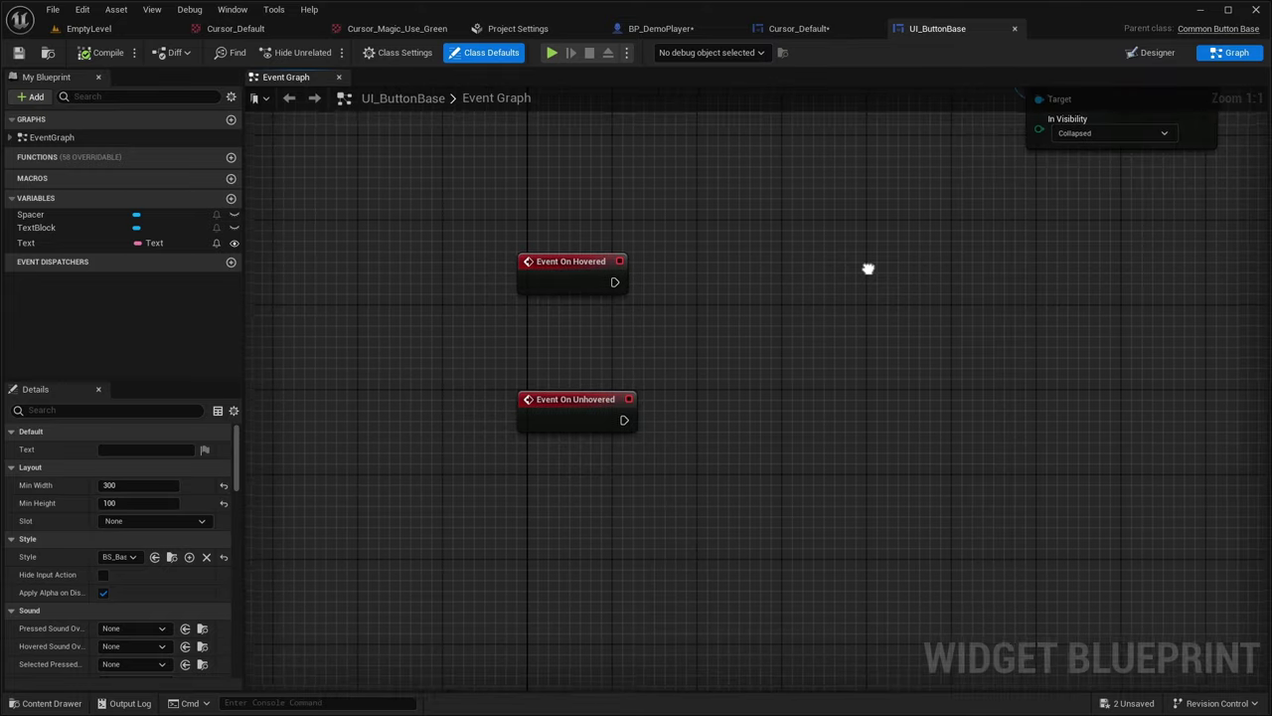
pyautogui.moveTo(872, 518); pyautogui.dragTo(457, 201)
pyautogui.moveTo(740, 235); pyautogui.dragTo(688, 233, button='right')
pyautogui.click(688, 234)
# Move the Get Player Controller and SET nodes from BP_DemoPlayer into UI_ButtonBase's graph
pyautogui.click(656, 27)
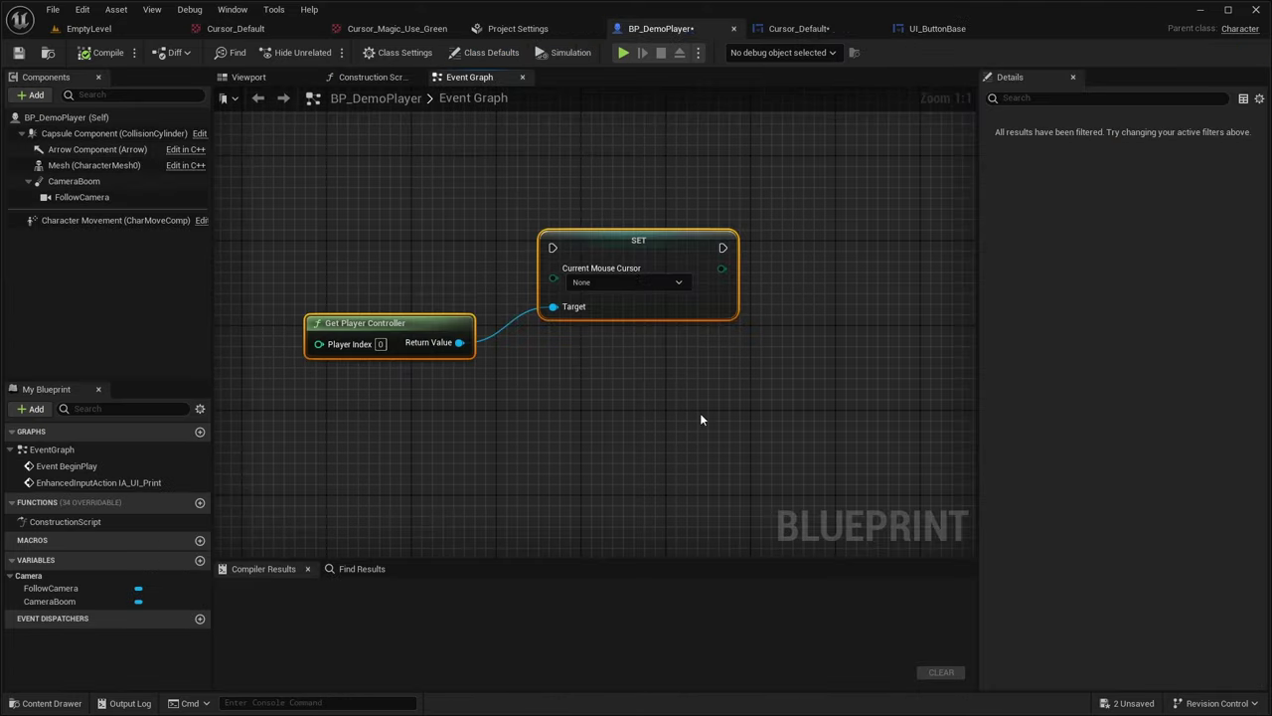
pyautogui.moveTo(699, 413); pyautogui.dragTo(368, 238)
pyautogui.press('Delete')
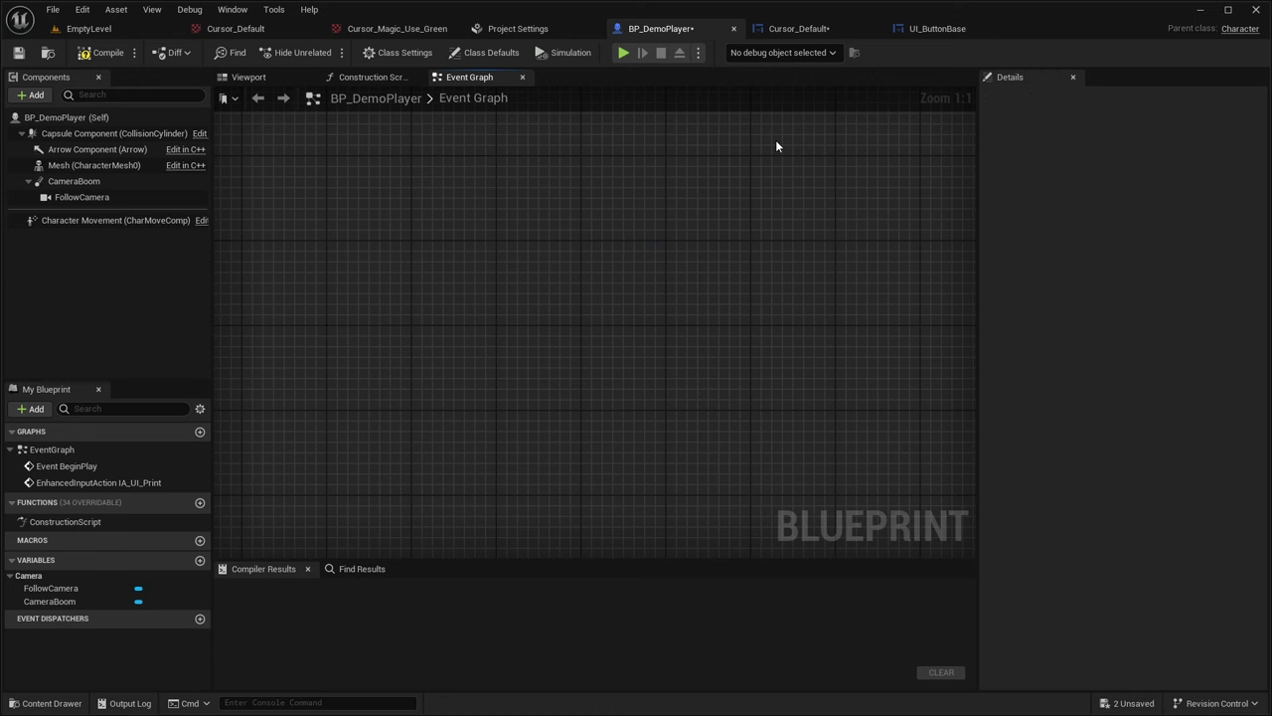
pyautogui.click(786, 28)
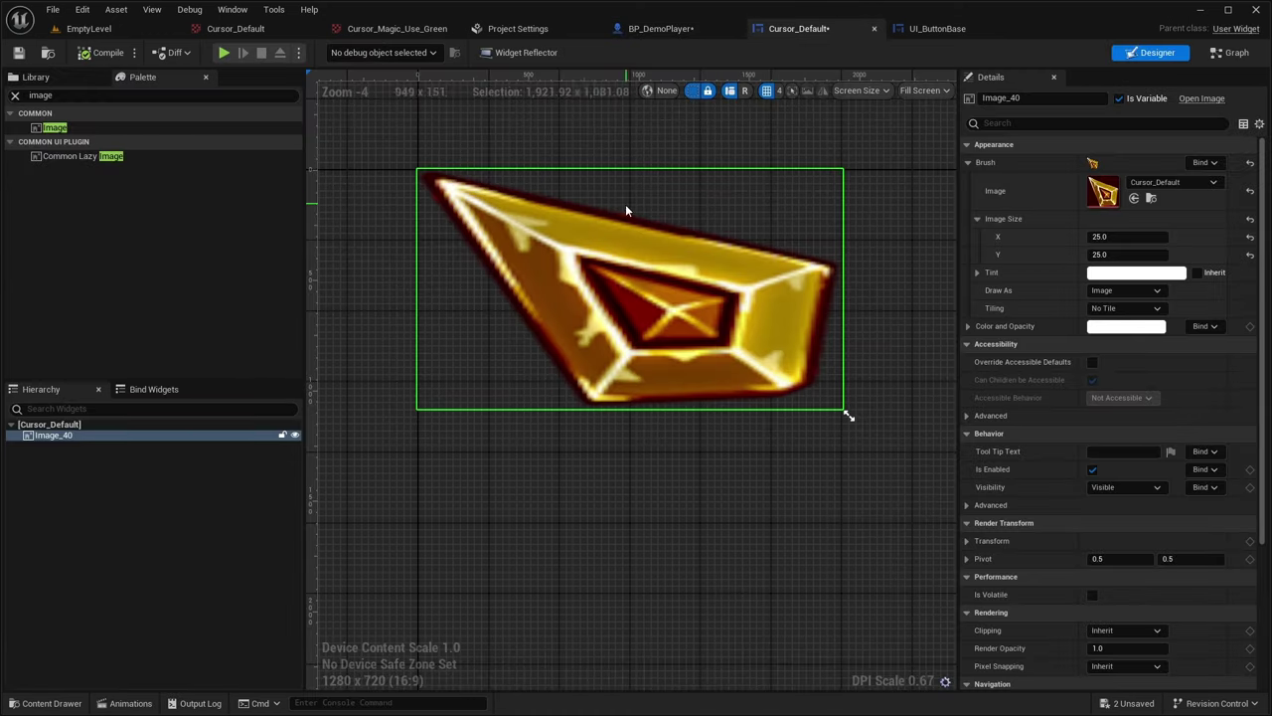
pyautogui.click(934, 28)
pyautogui.hotkey('ctrl', 'v')
pyautogui.click(855, 318)
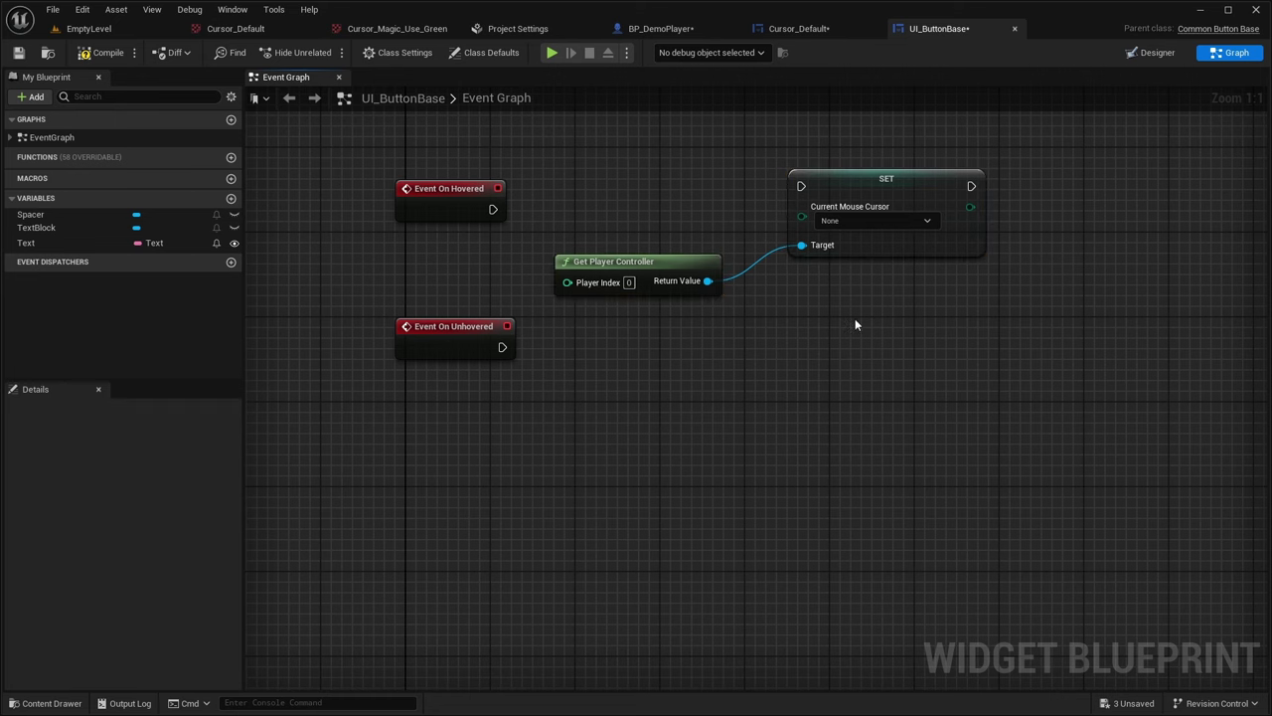
pyautogui.moveTo(616, 266); pyautogui.dragTo(439, 269)
# Arrange the pasted nodes beside the events and connect Event On Hovered to the SET node
pyautogui.rightClick(586, 374)
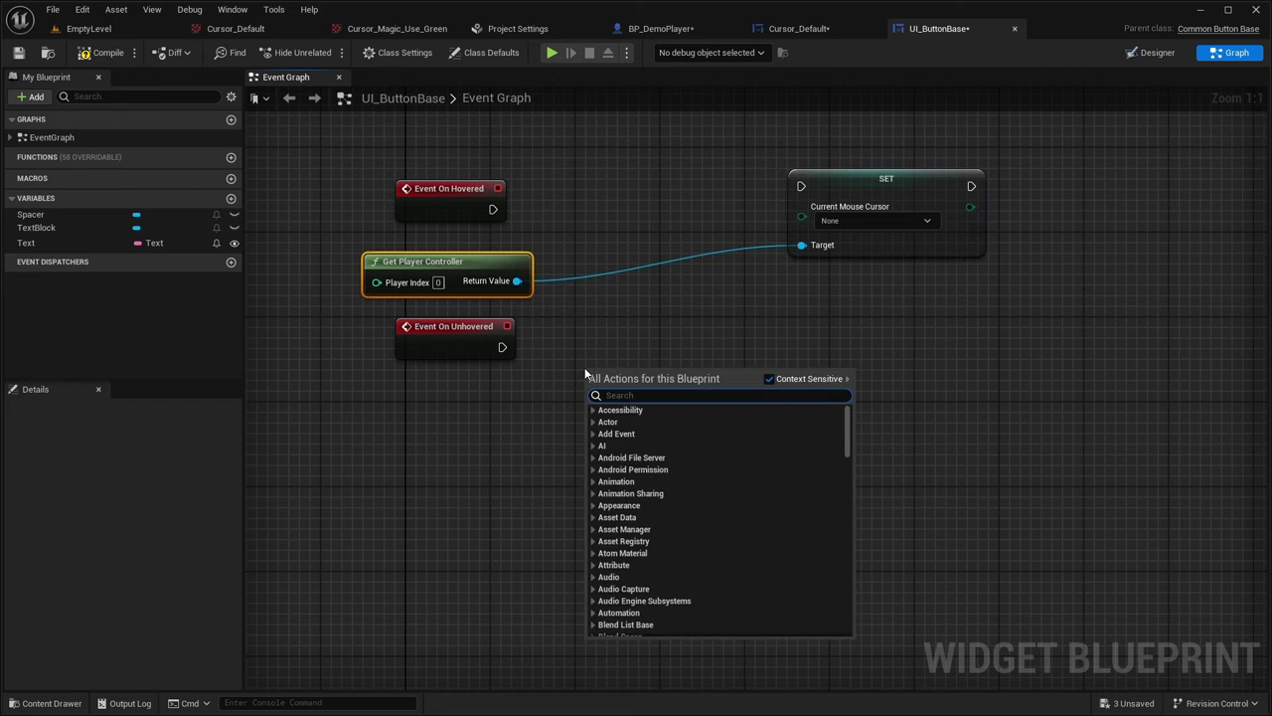
pyautogui.write('get player contr')
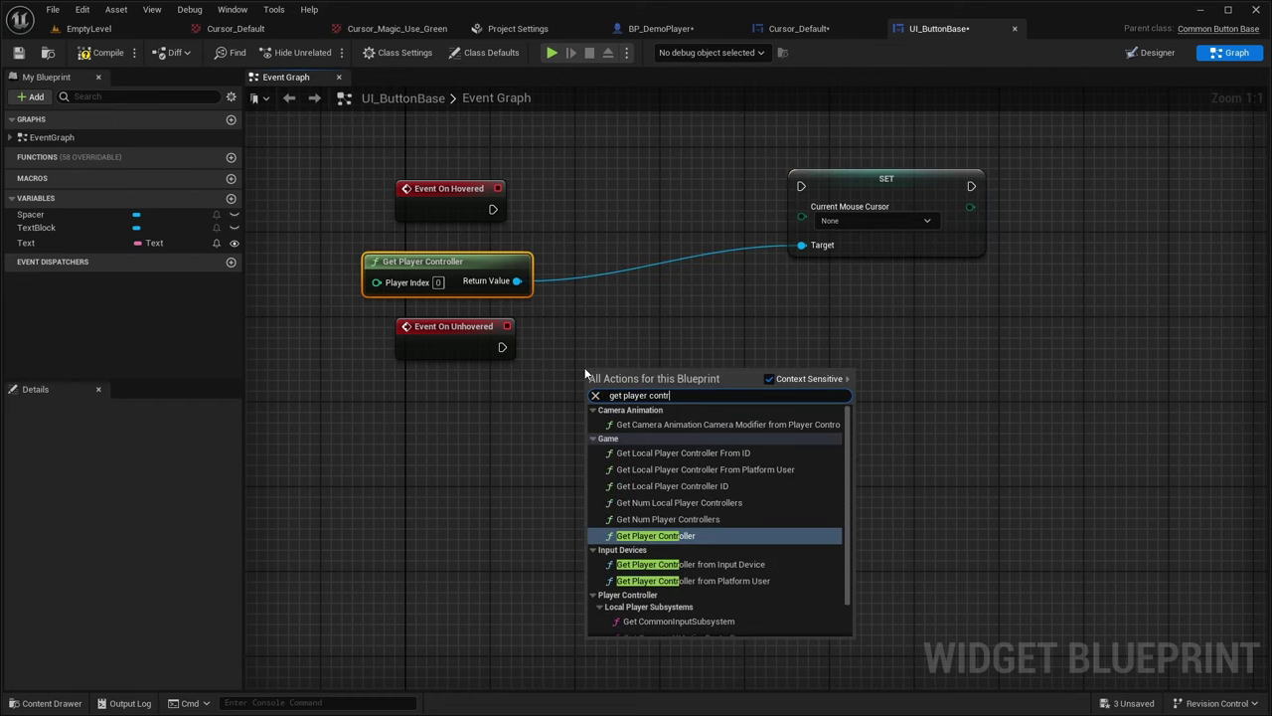
pyautogui.moveTo(586, 374); pyautogui.dragTo(528, 438, button='right')
pyautogui.moveTo(796, 270); pyautogui.dragTo(609, 268)
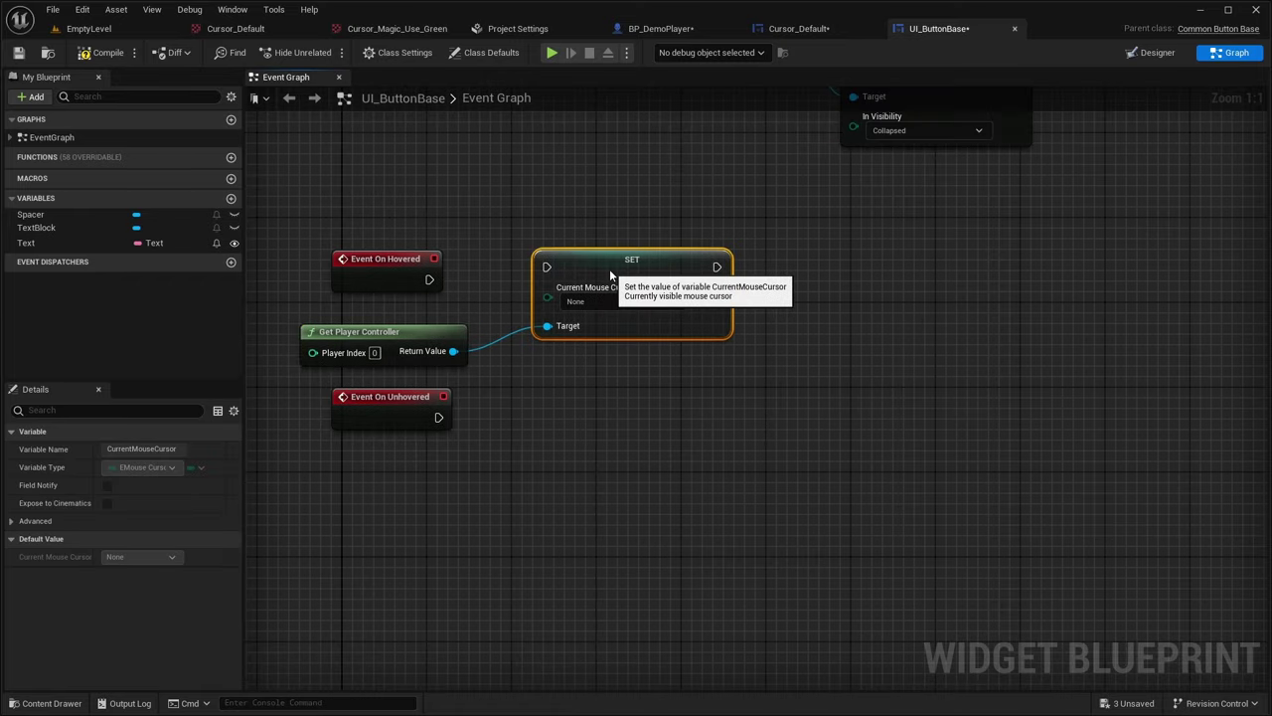
pyautogui.moveTo(610, 269); pyautogui.dragTo(566, 236, button='right')
pyautogui.moveTo(459, 306); pyautogui.dragTo(488, 306)
pyautogui.moveTo(604, 241); pyautogui.dragTo(488, 255)
pyautogui.moveTo(652, 246); pyautogui.dragTo(642, 251)
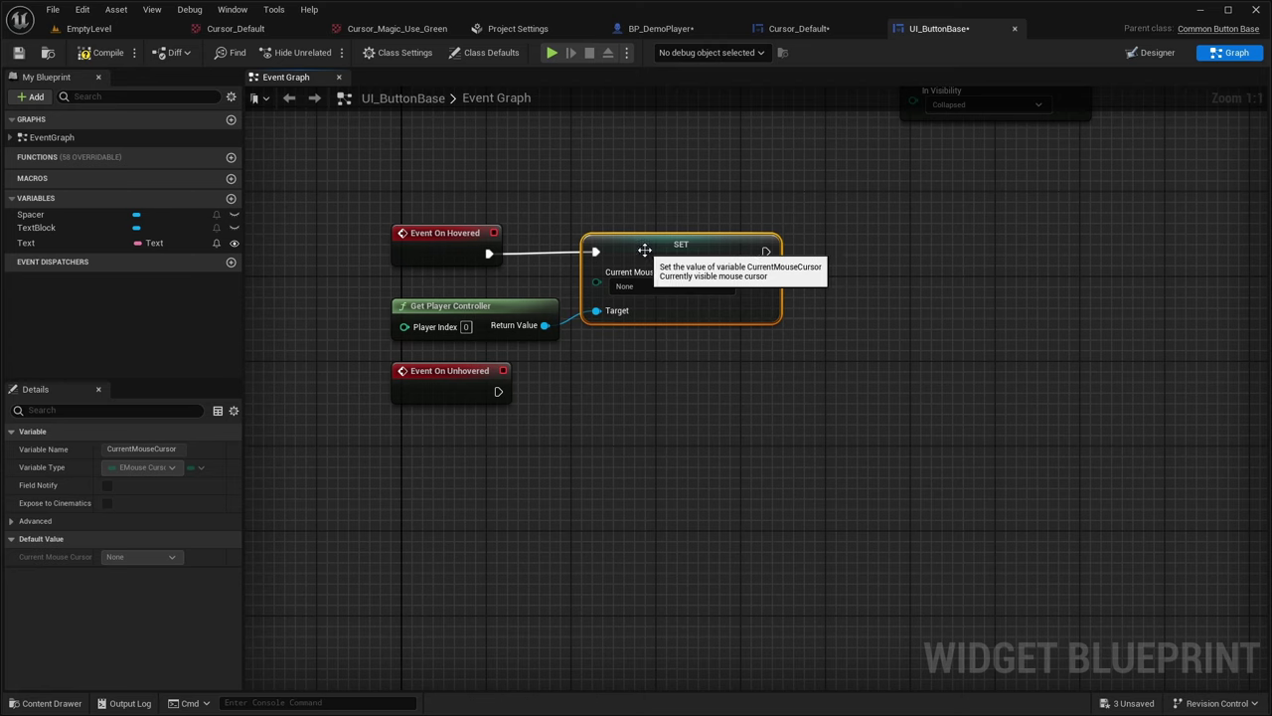
# Duplicate the SET node and wire Event On Unhovered into the copy below the first
pyautogui.moveTo(671, 420); pyautogui.dragTo(628, 280, button='right')
pyautogui.moveTo(604, 238); pyautogui.dragTo(457, 237, button='right')
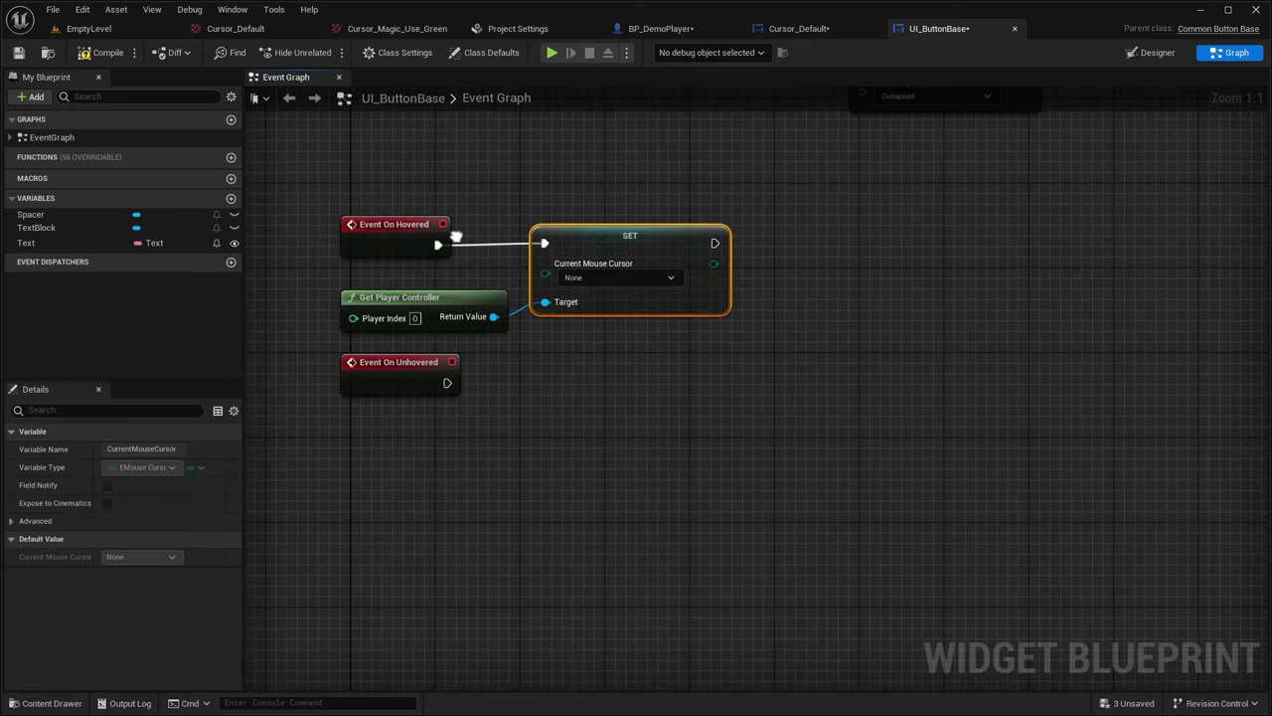
pyautogui.hotkey('ctrl', 'c')
pyautogui.hotkey('ctrl', 'v')
pyautogui.moveTo(608, 381); pyautogui.dragTo(448, 383)
pyautogui.moveTo(662, 372); pyautogui.dragTo(599, 372)
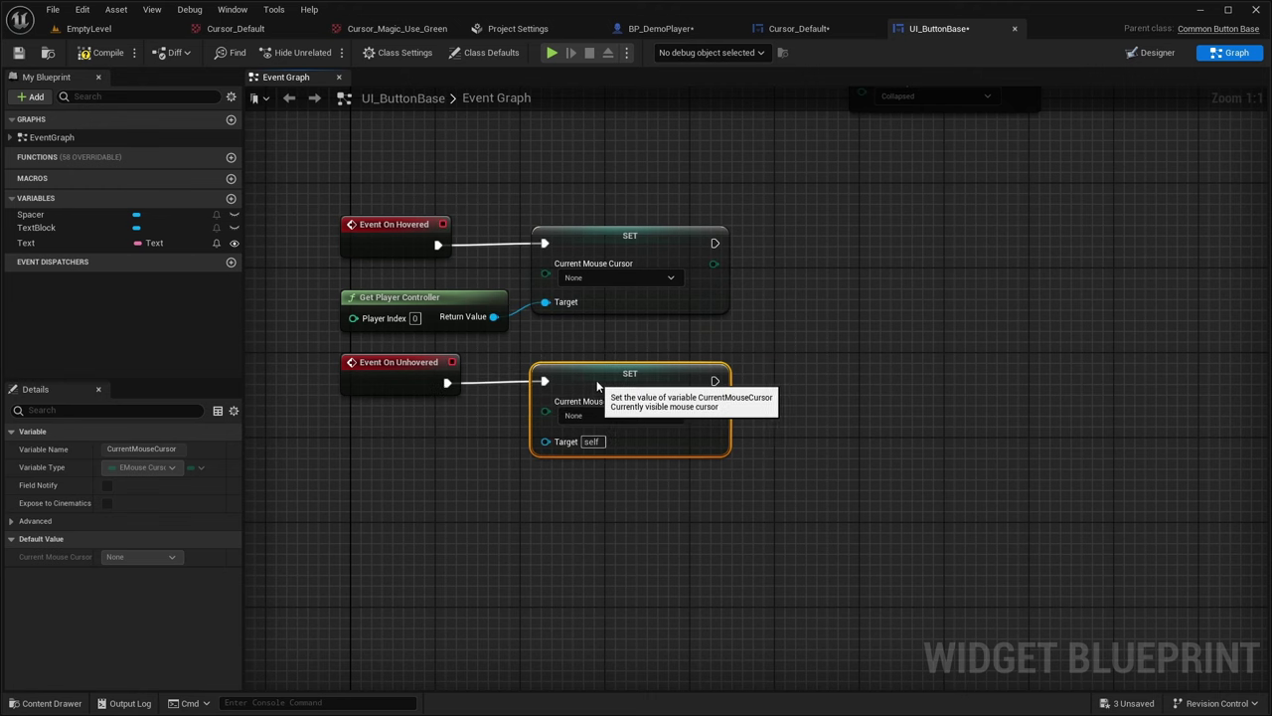
# Link Return Value to the second SET's Target and set its cursor to Default
pyautogui.moveTo(492, 316); pyautogui.dragTo(545, 441)
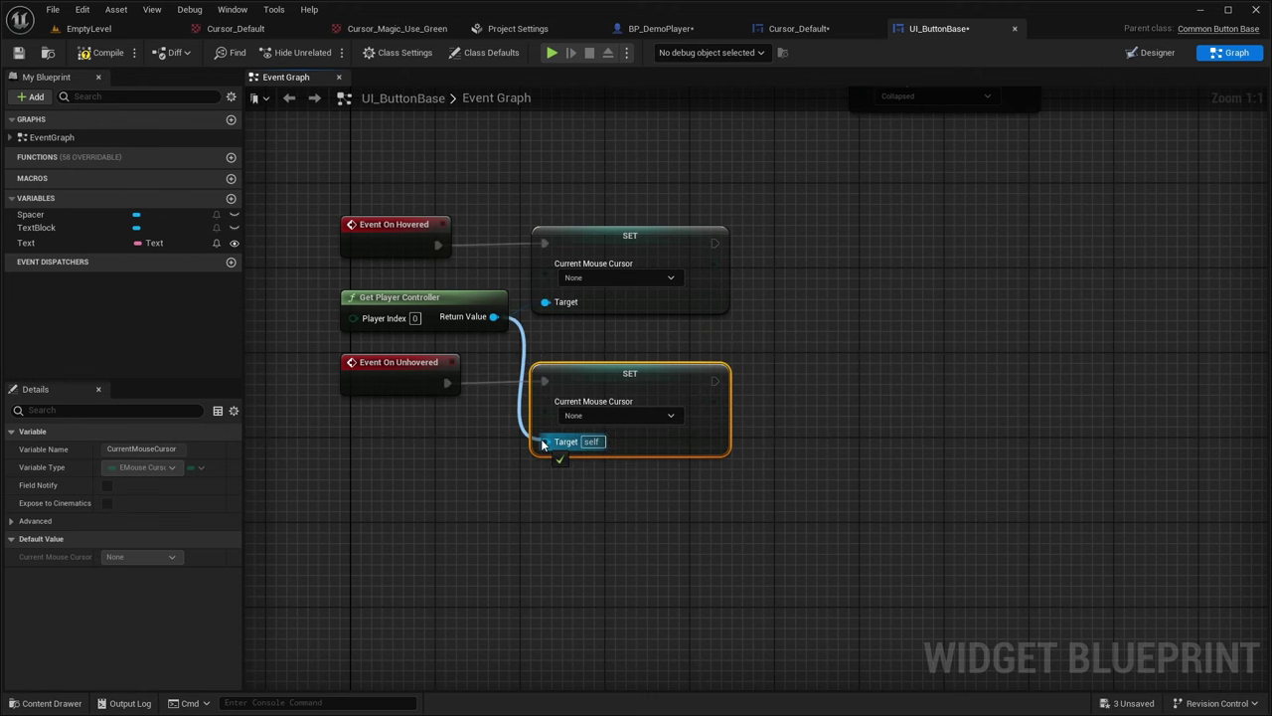
pyautogui.moveTo(544, 441); pyautogui.dragTo(578, 409, button='right')
pyautogui.click(578, 410)
pyautogui.click(608, 432)
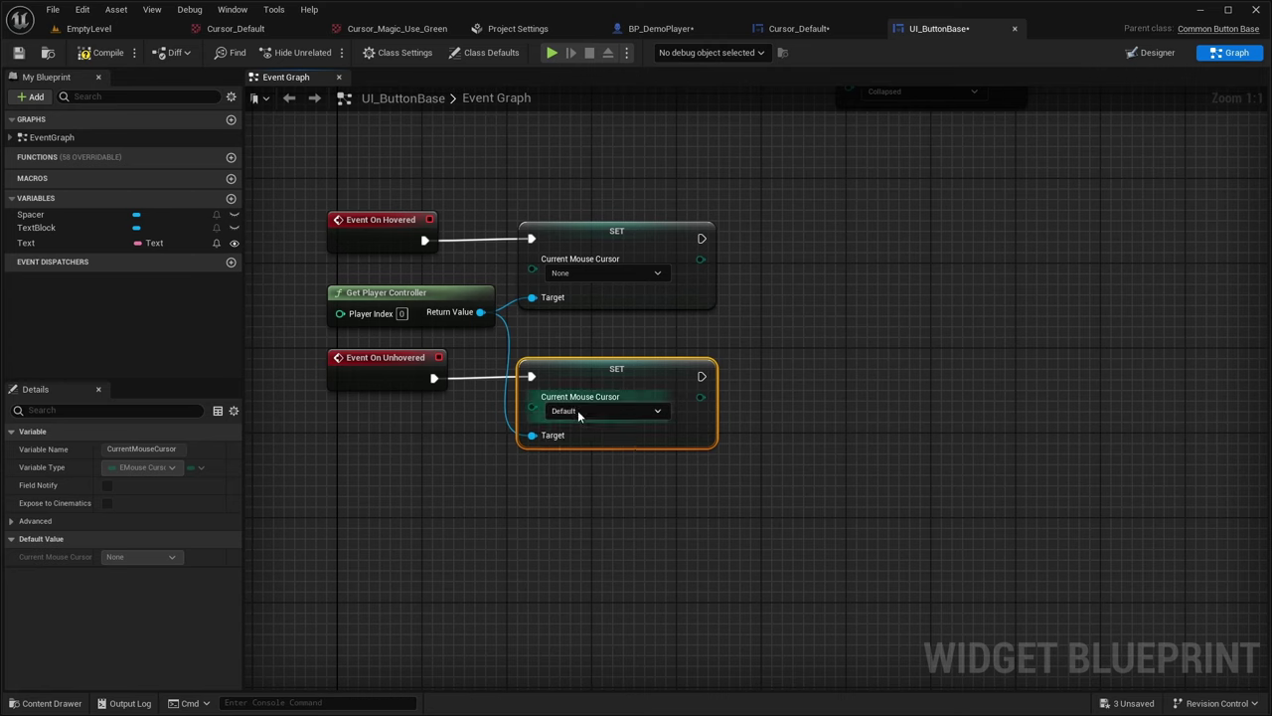
pyautogui.click(566, 332)
pyautogui.moveTo(566, 332); pyautogui.dragTo(508, 329, button='right')
pyautogui.moveTo(721, 346); pyautogui.dragTo(473, 209)
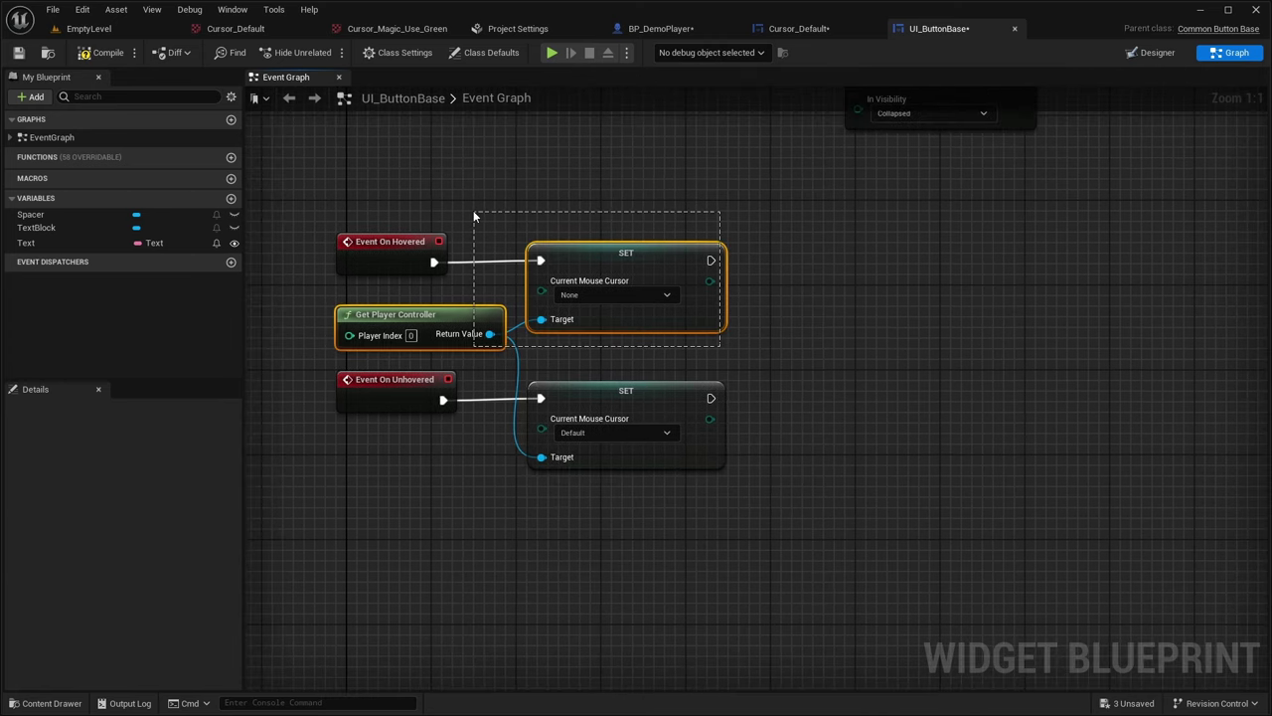
pyautogui.click(725, 339)
pyautogui.moveTo(727, 339); pyautogui.dragTo(684, 342, button='right')
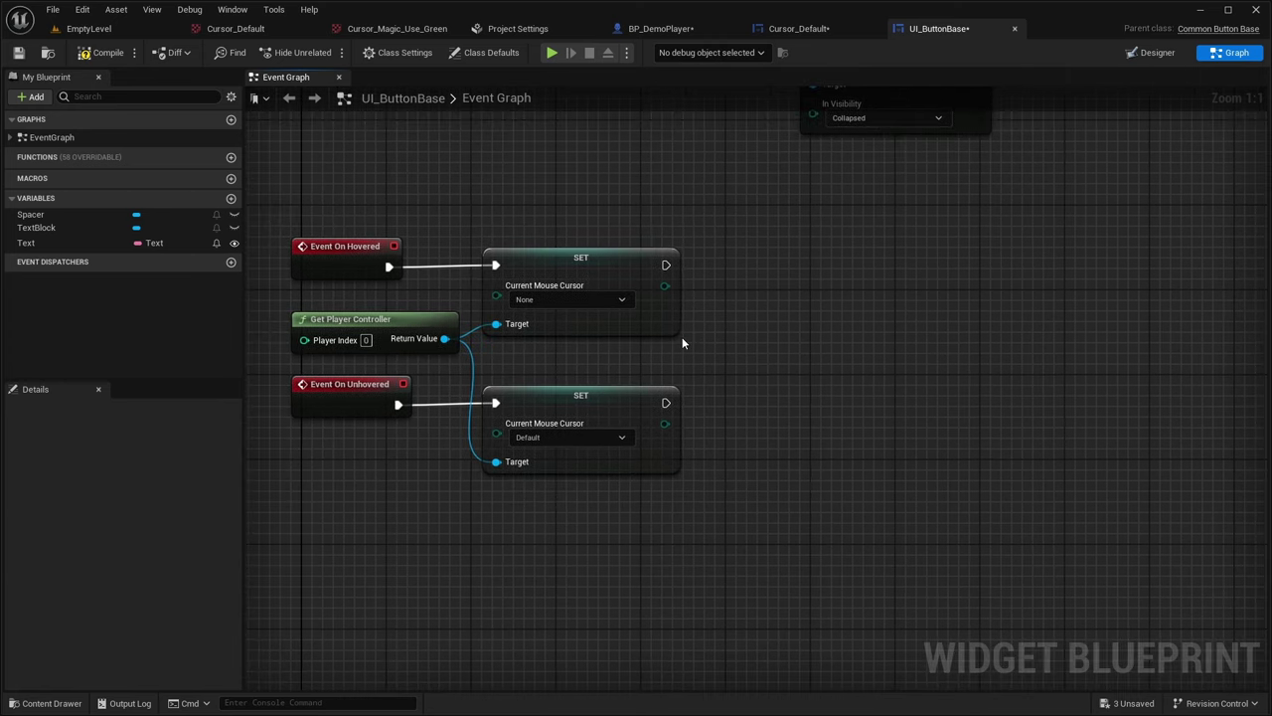
# In User Interface settings, add a second Software Cursors entry with cursor type Hand
pyautogui.click(519, 30)
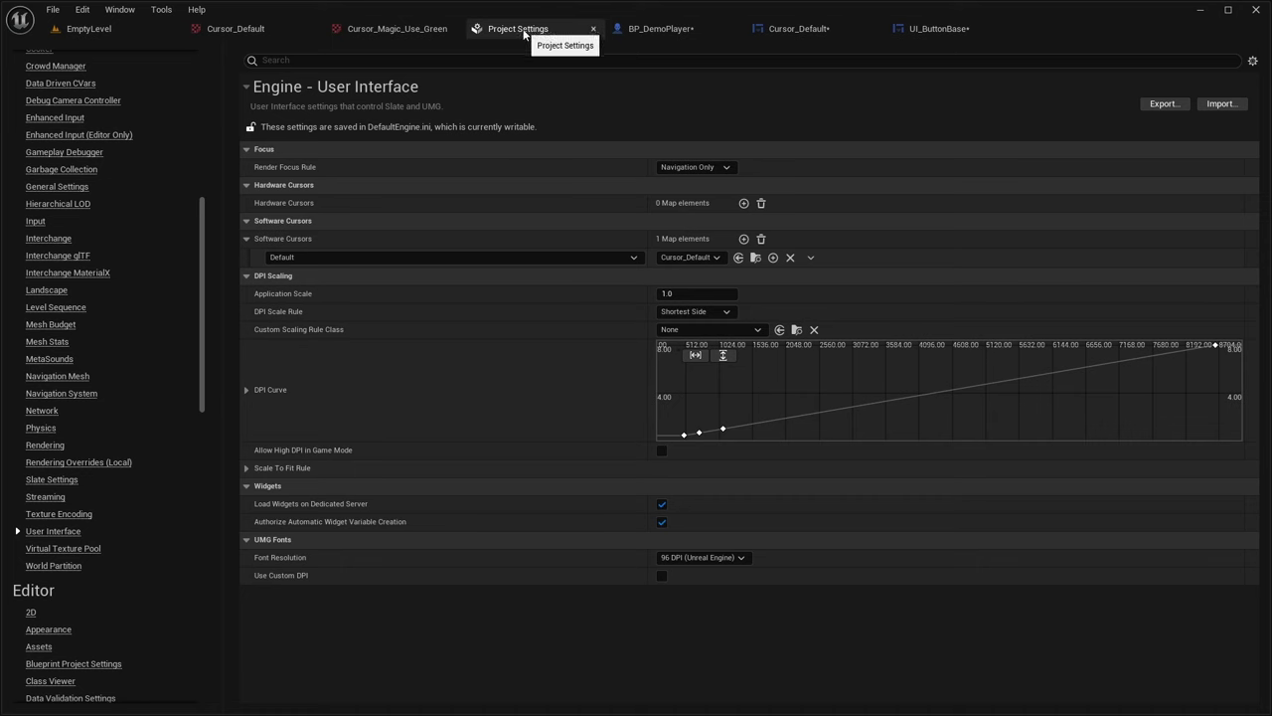
pyautogui.click(744, 240)
pyautogui.click(338, 276)
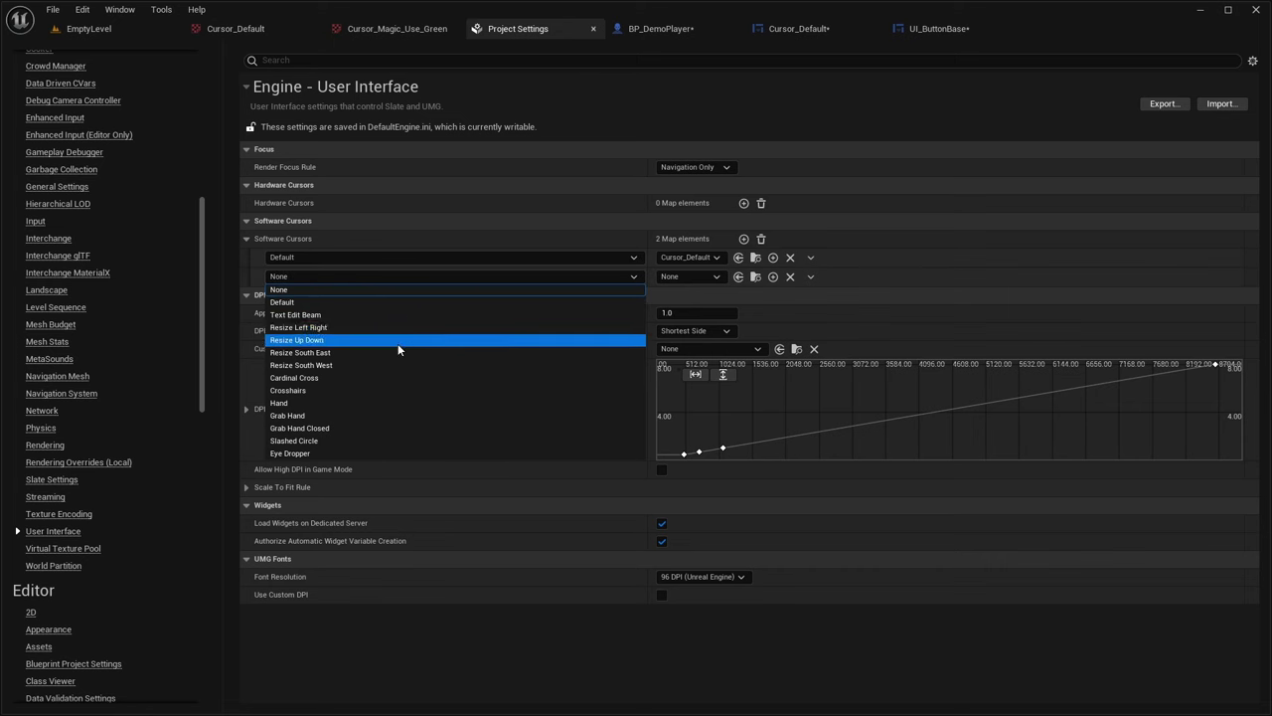
pyautogui.click(285, 404)
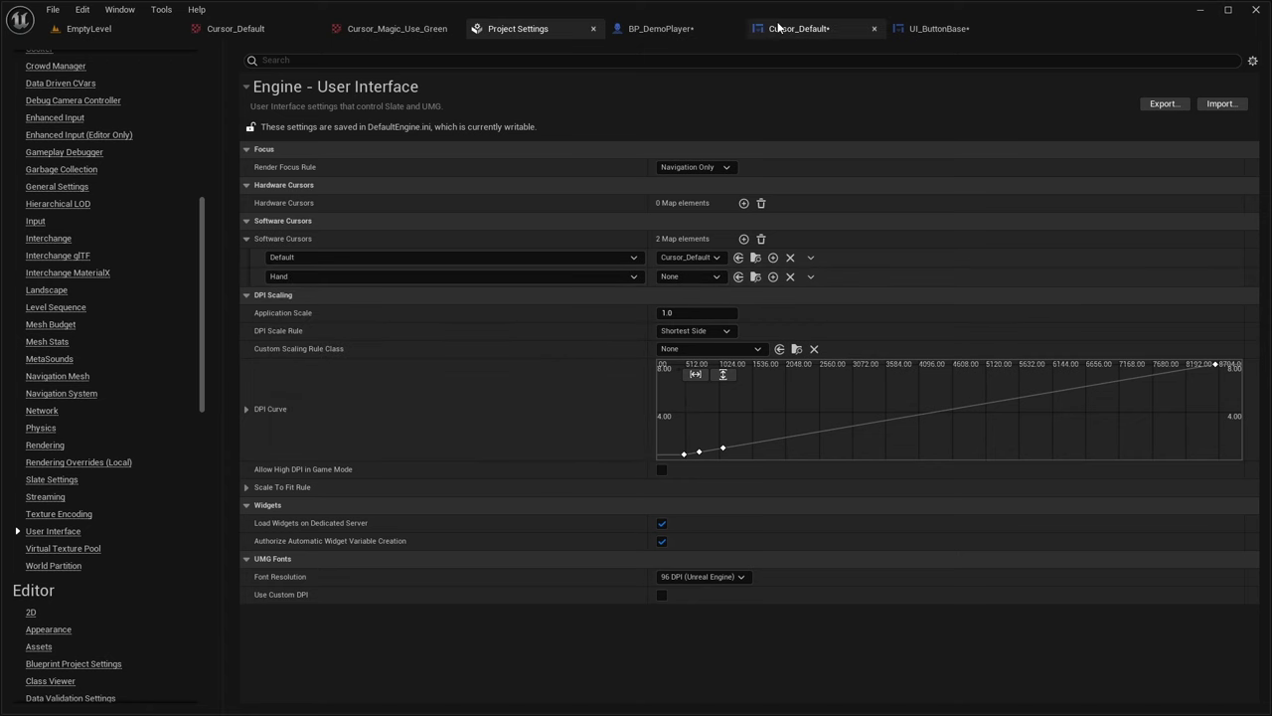
# Duplicate Cursor_Default in the Cursor folder and name the copy Cursor_Hand
pyautogui.click(77, 32)
pyautogui.click(38, 703)
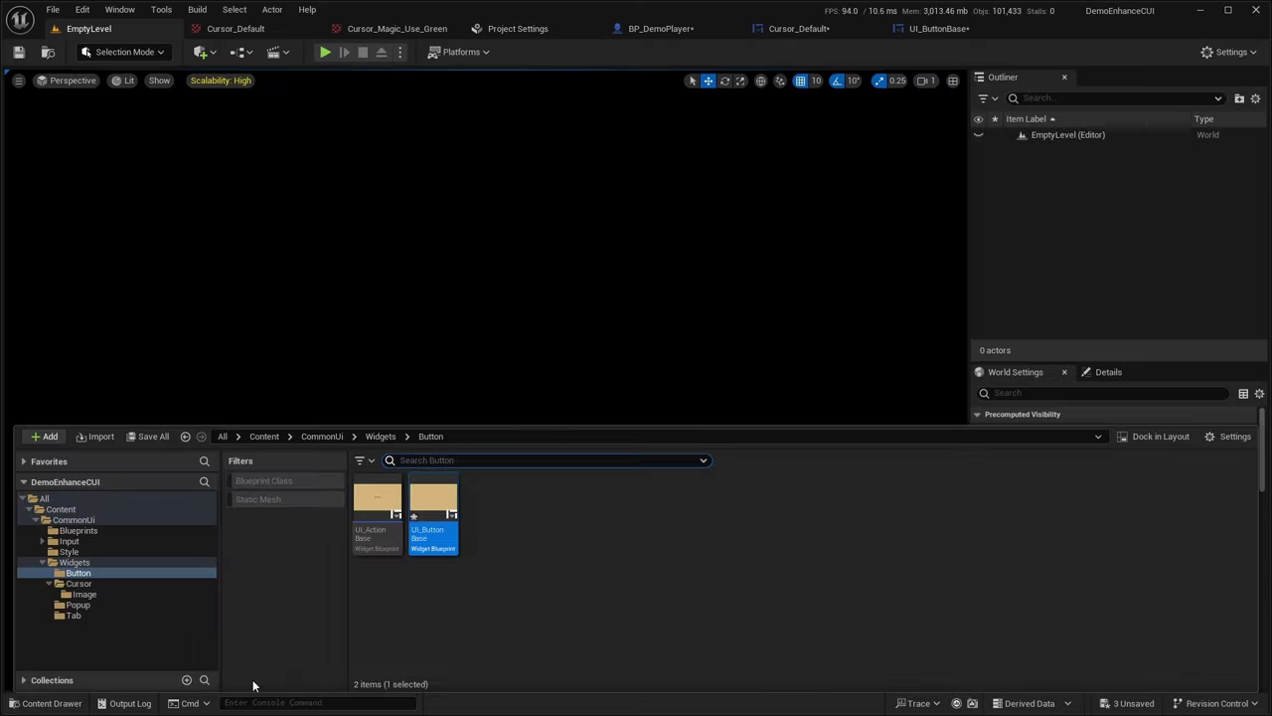
pyautogui.click(85, 583)
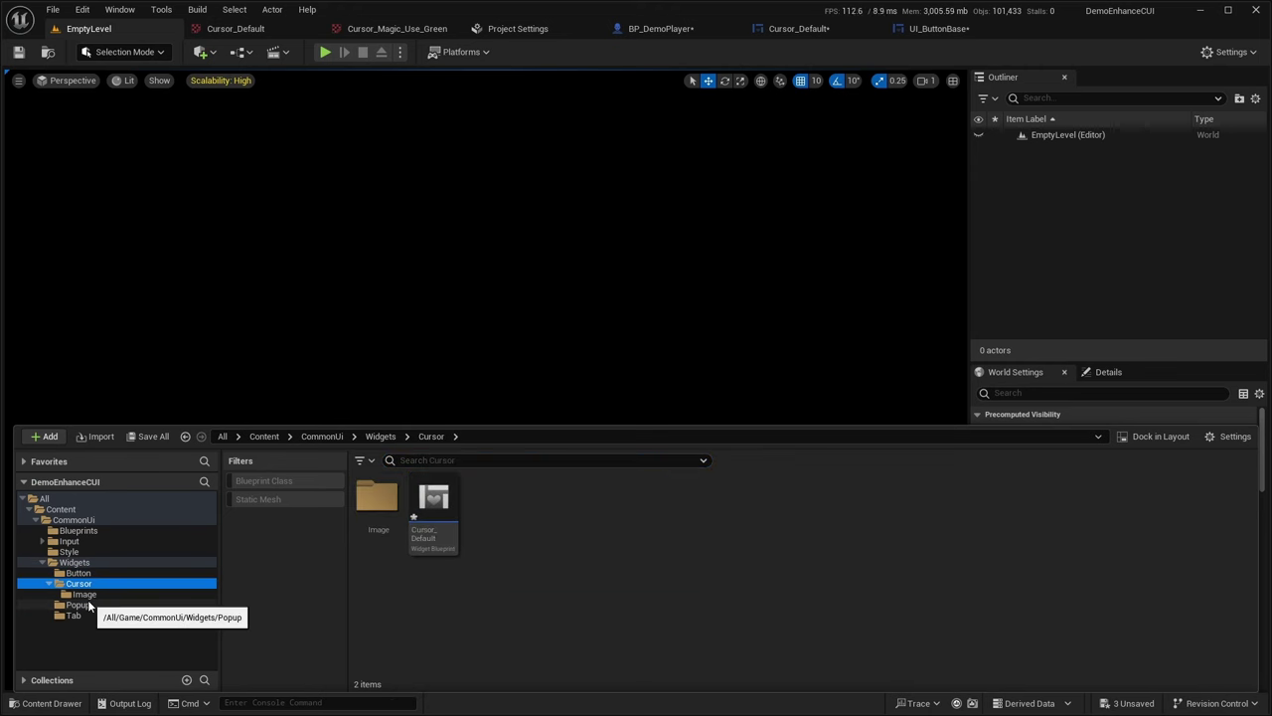
pyautogui.click(438, 537)
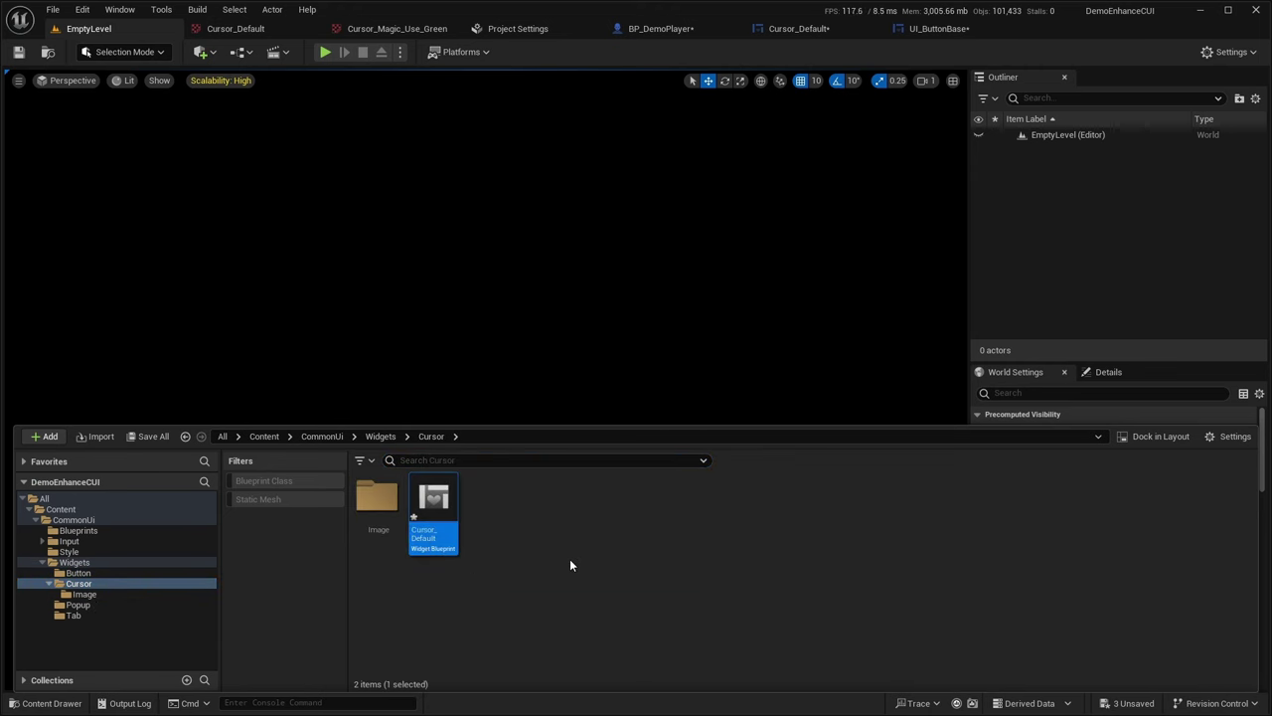
pyautogui.hotkey('ctrl', 'd')
pyautogui.write('Cursor_H')
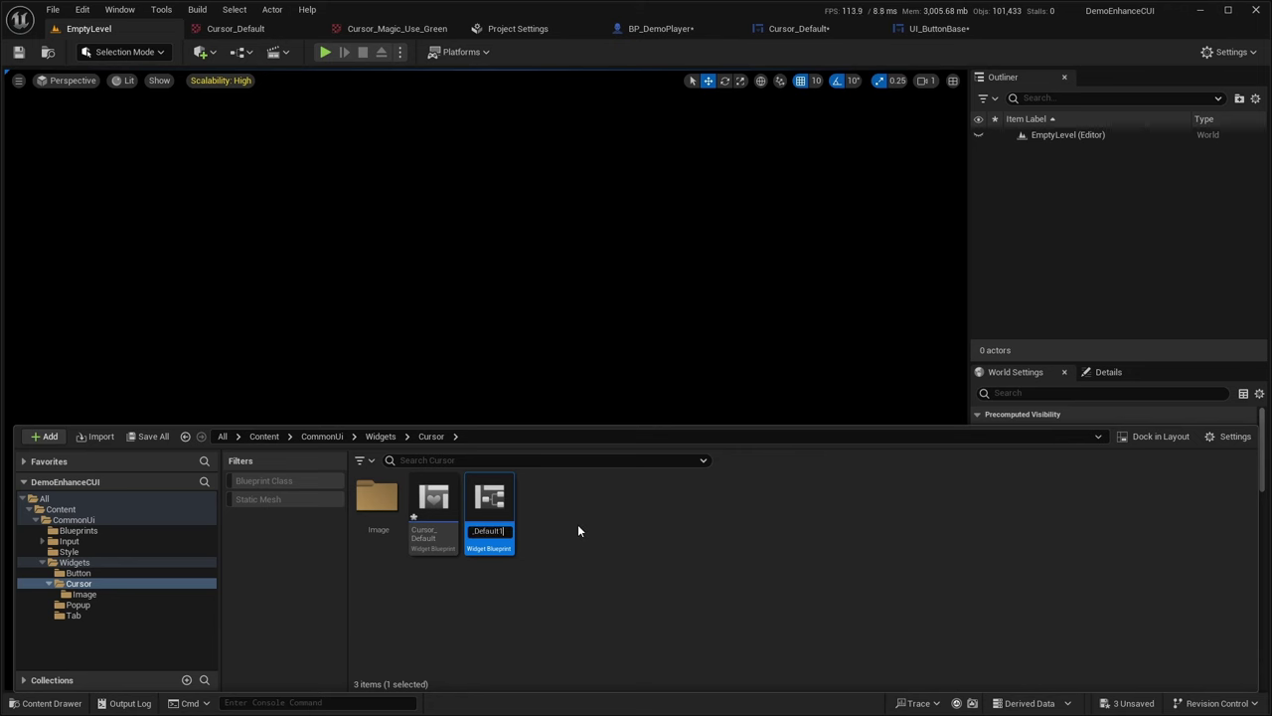
pyautogui.write('and')
pyautogui.press('Return')
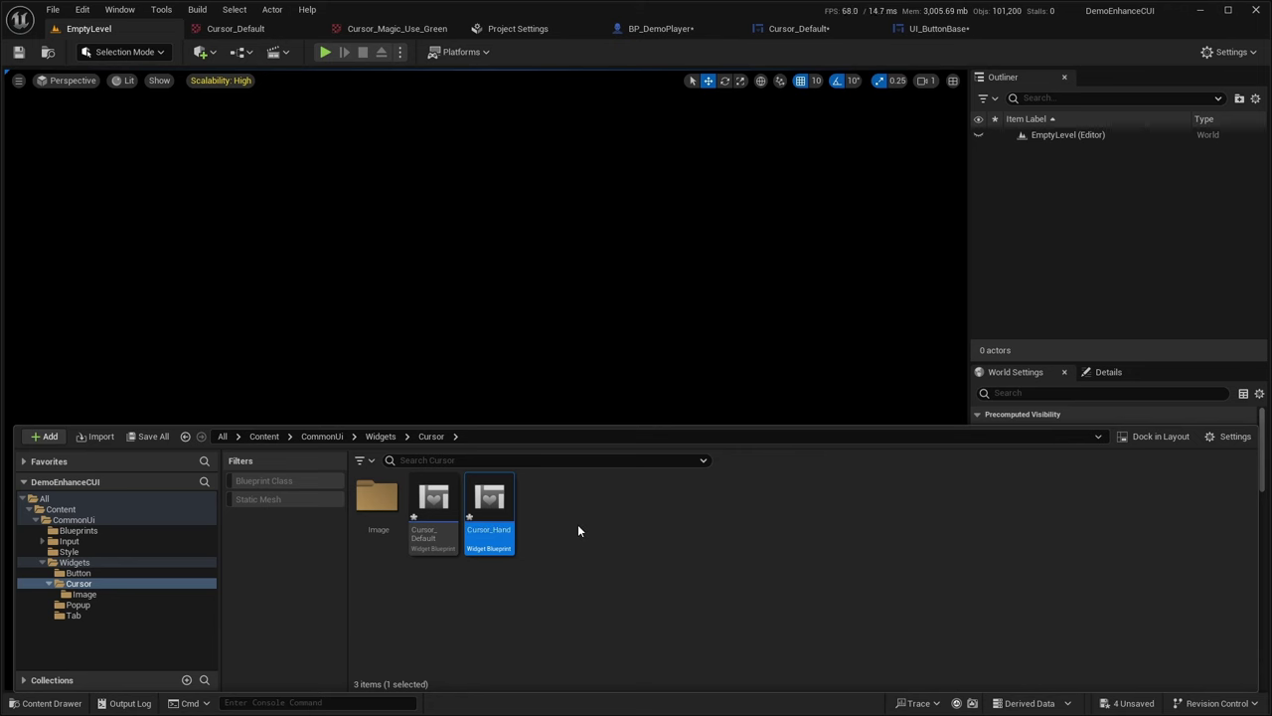
# In Cursor_Hand, set Image_40's brush to Cursor_Magic_Use_Green at 25 × 25
pyautogui.doubleClick(489, 495)
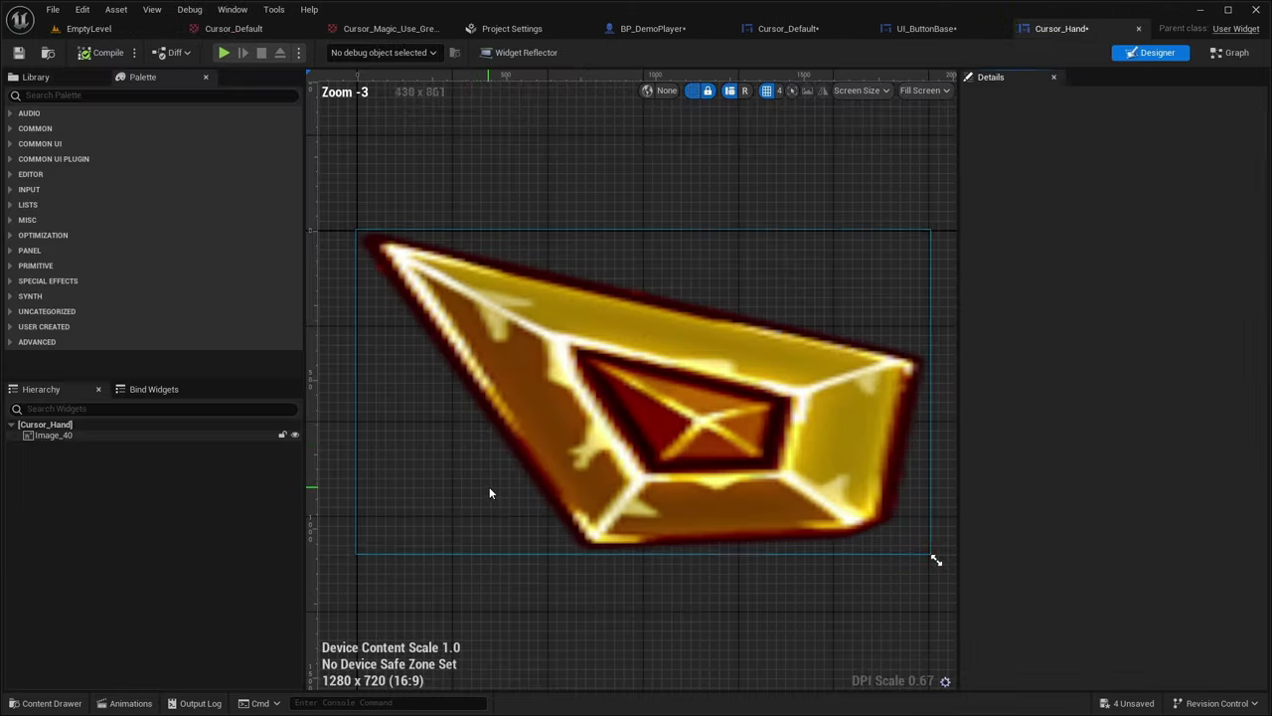
pyautogui.click(80, 434)
pyautogui.click(1213, 183)
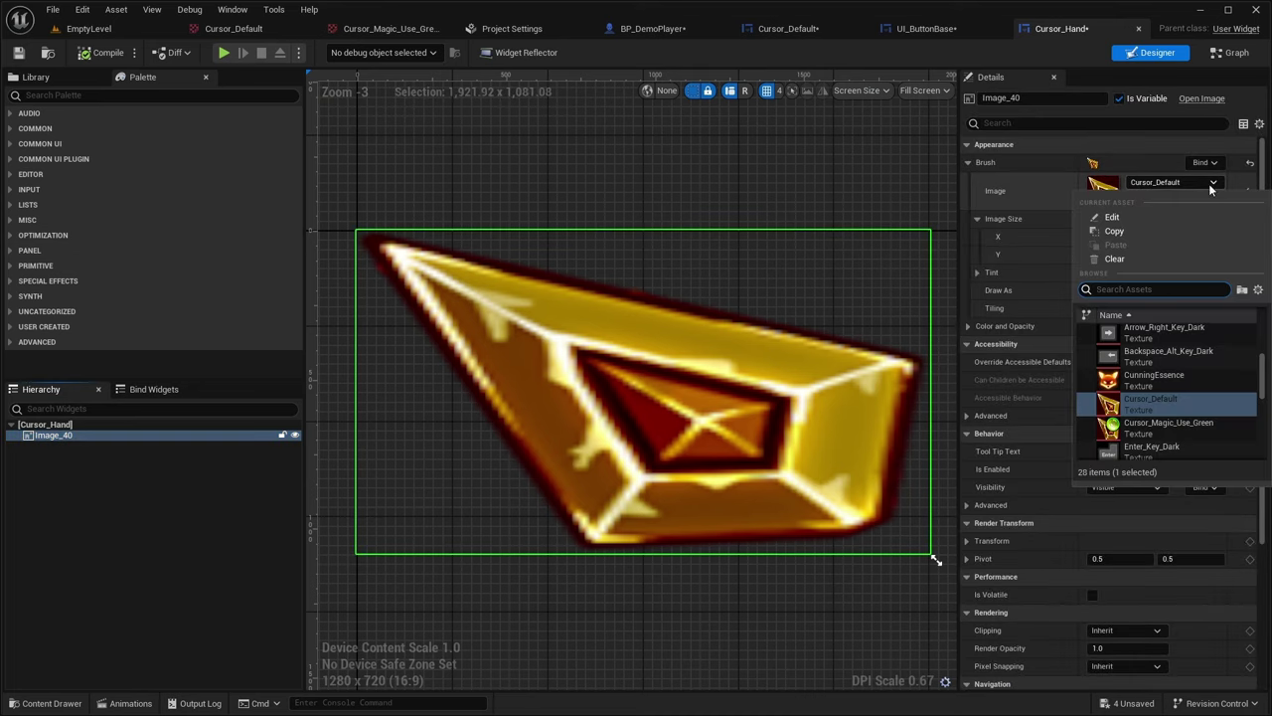
pyautogui.click(1171, 397)
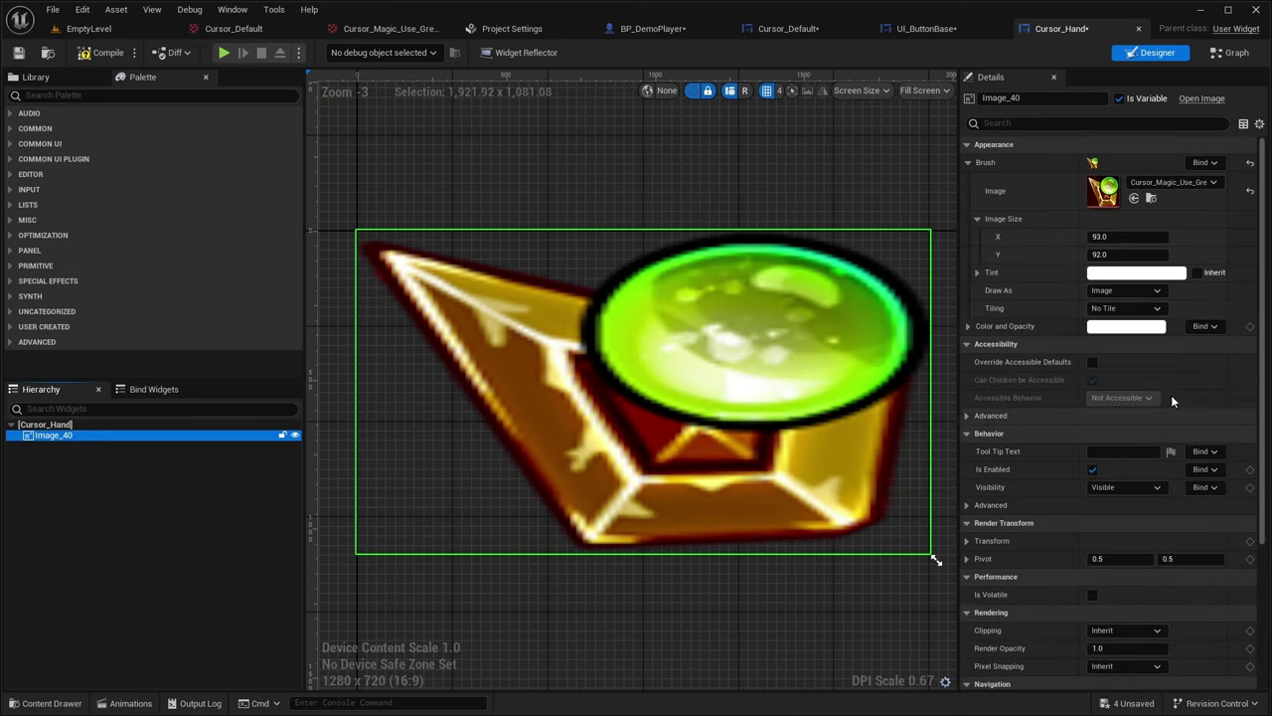
pyautogui.click(1104, 237)
pyautogui.write('25')
pyautogui.press('Return')
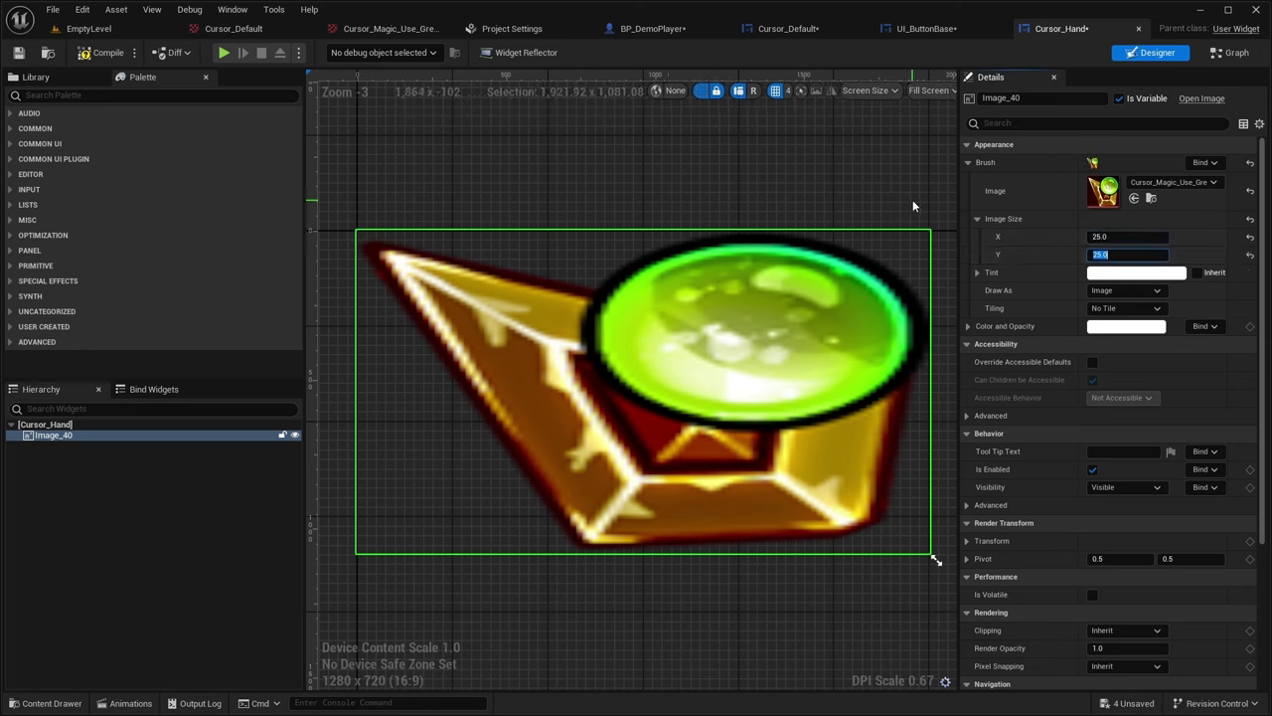
# Assign the Cursor_Hand widget to the Hand software cursor entry
pyautogui.click(519, 29)
pyautogui.click(696, 277)
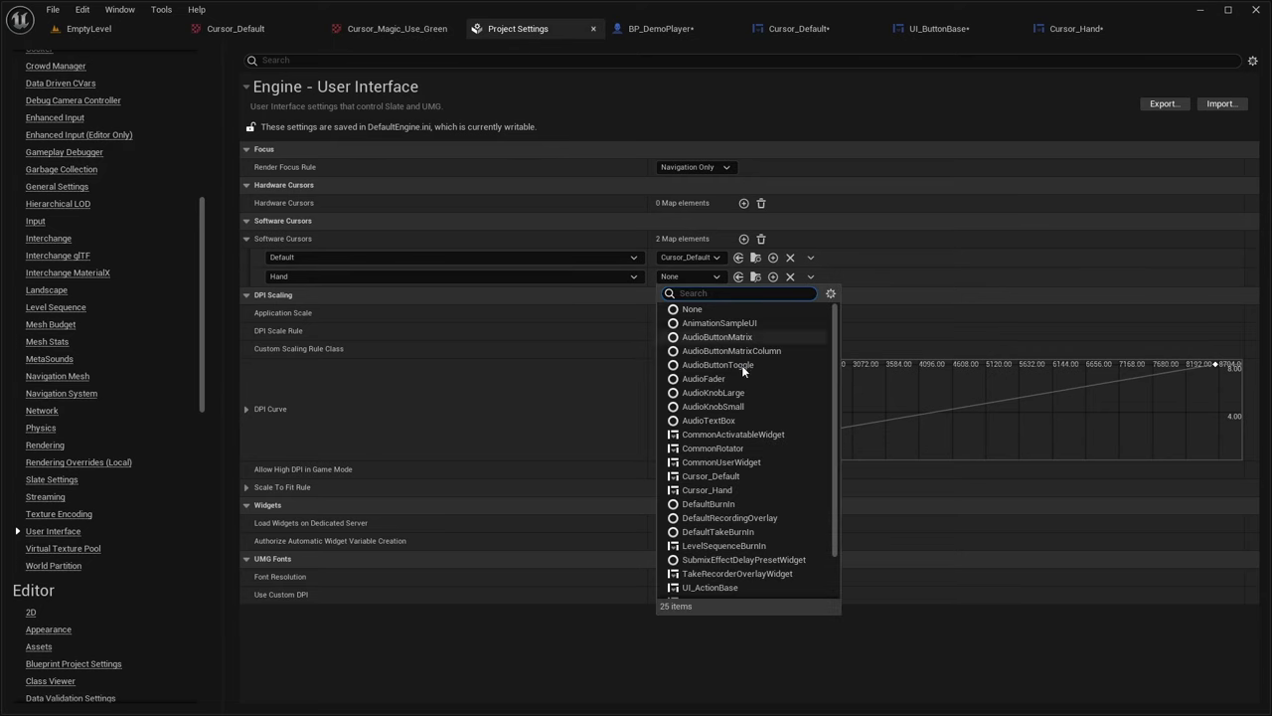
pyautogui.write('cursor')
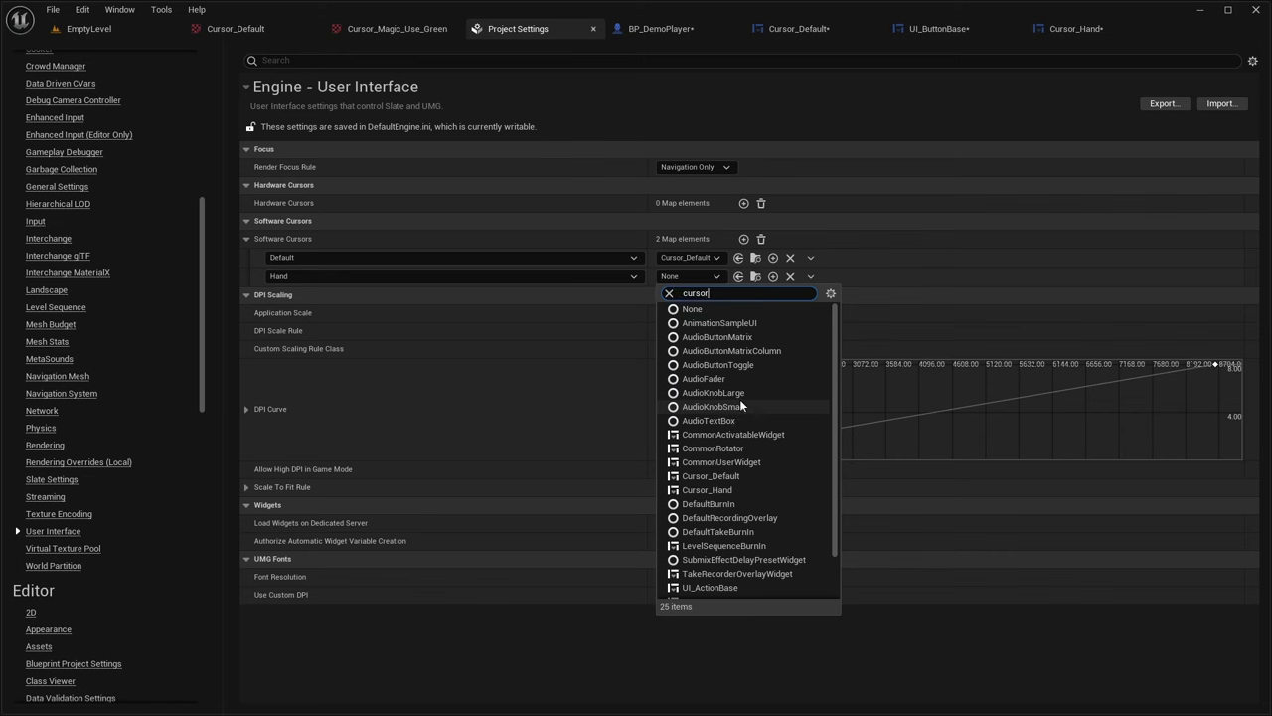
pyautogui.click(733, 335)
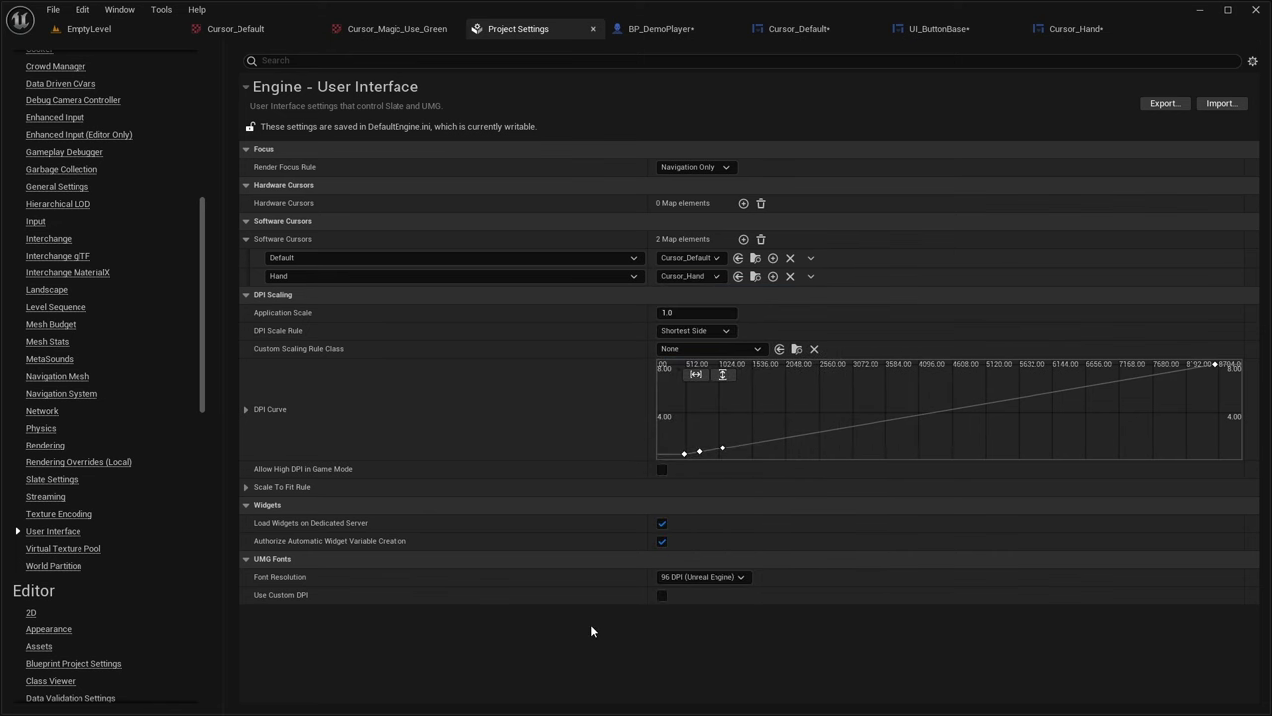
# In UI_ButtonBase, make the hovered SET node set the cursor to Hand
pyautogui.click(935, 28)
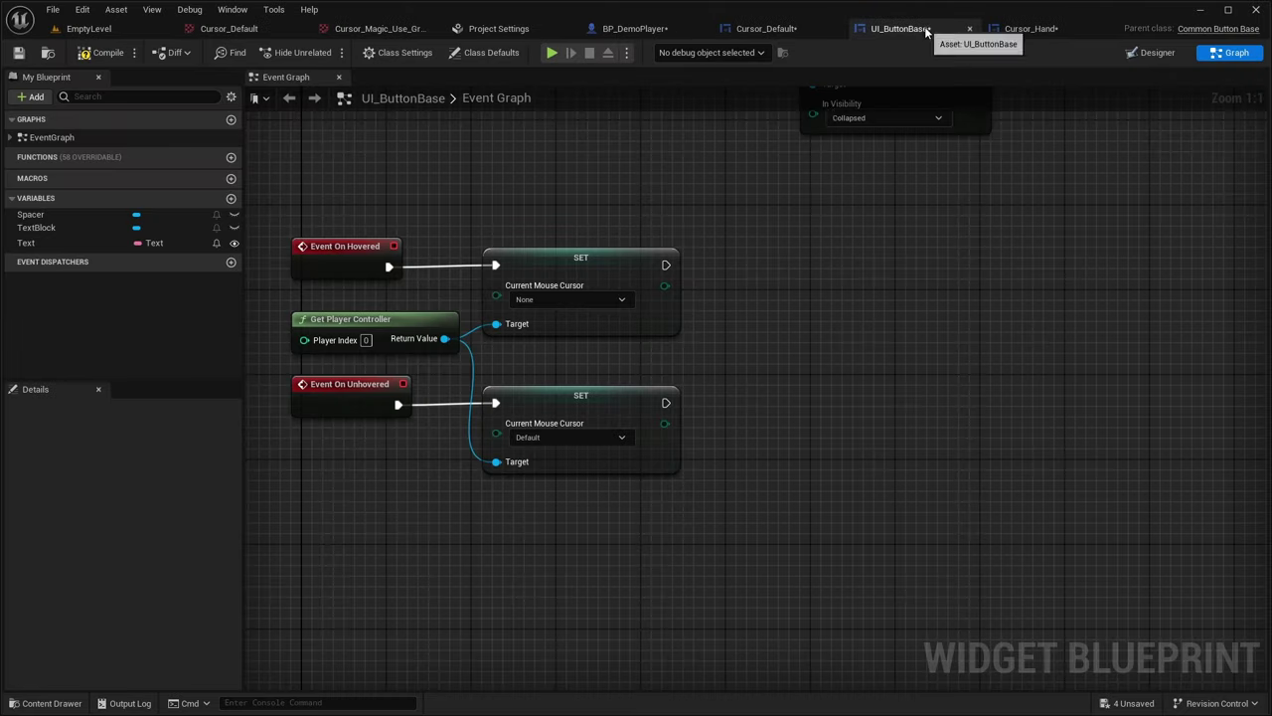
pyautogui.moveTo(631, 176); pyautogui.dragTo(696, 262, button='right')
pyautogui.click(631, 276)
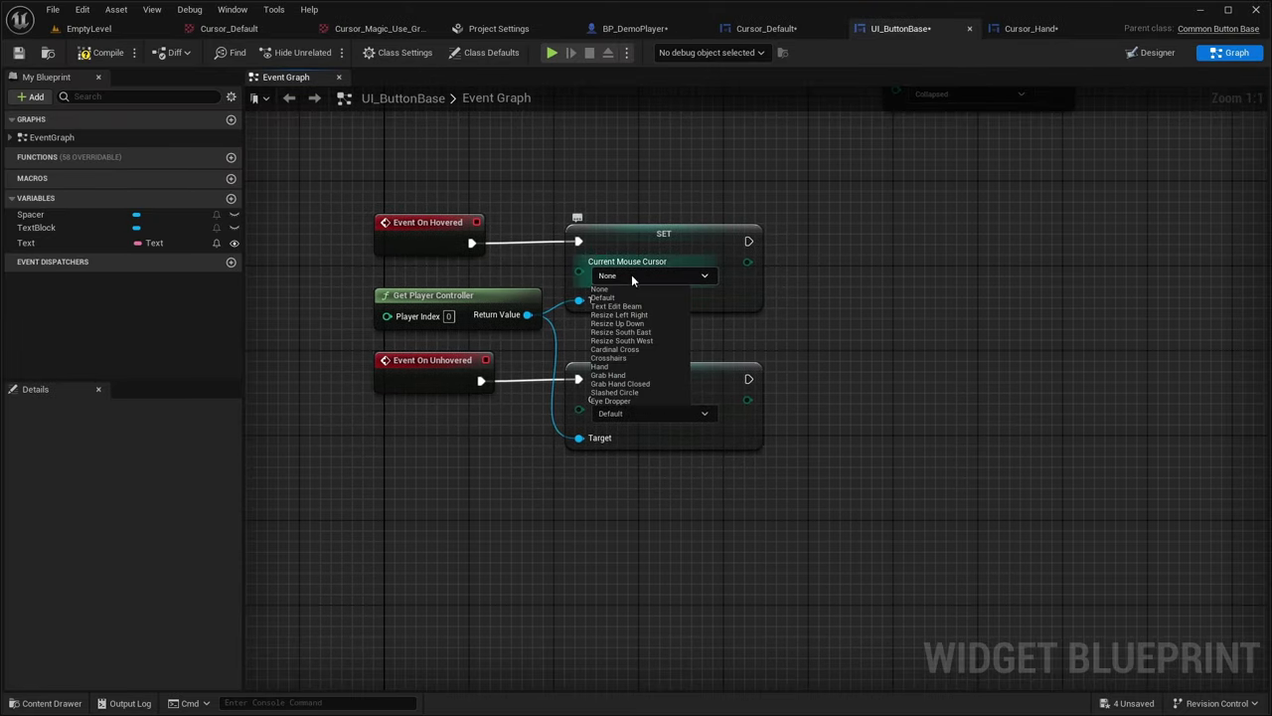
pyautogui.click(612, 367)
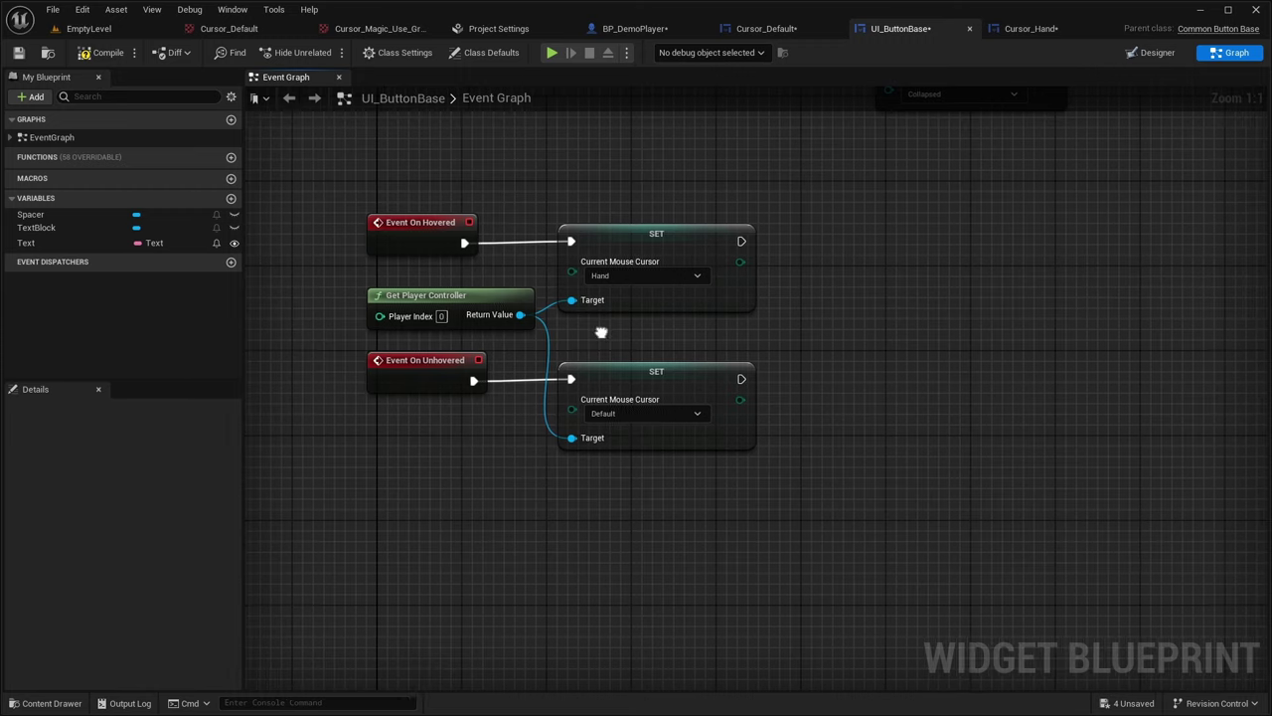
pyautogui.click(489, 28)
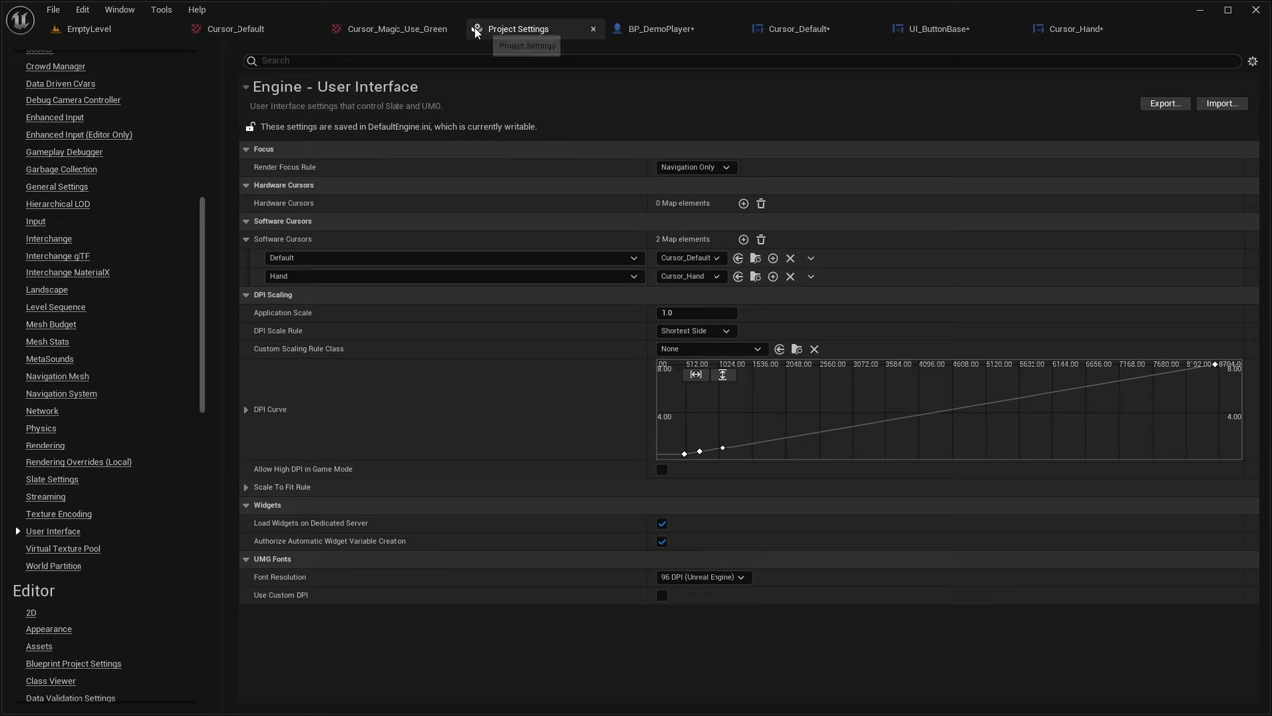
# Close the Cursor_Default and Cursor_Magic_Use_Green texture tabs, then play-test the level and stop
pyautogui.click(314, 29)
pyautogui.click(313, 28)
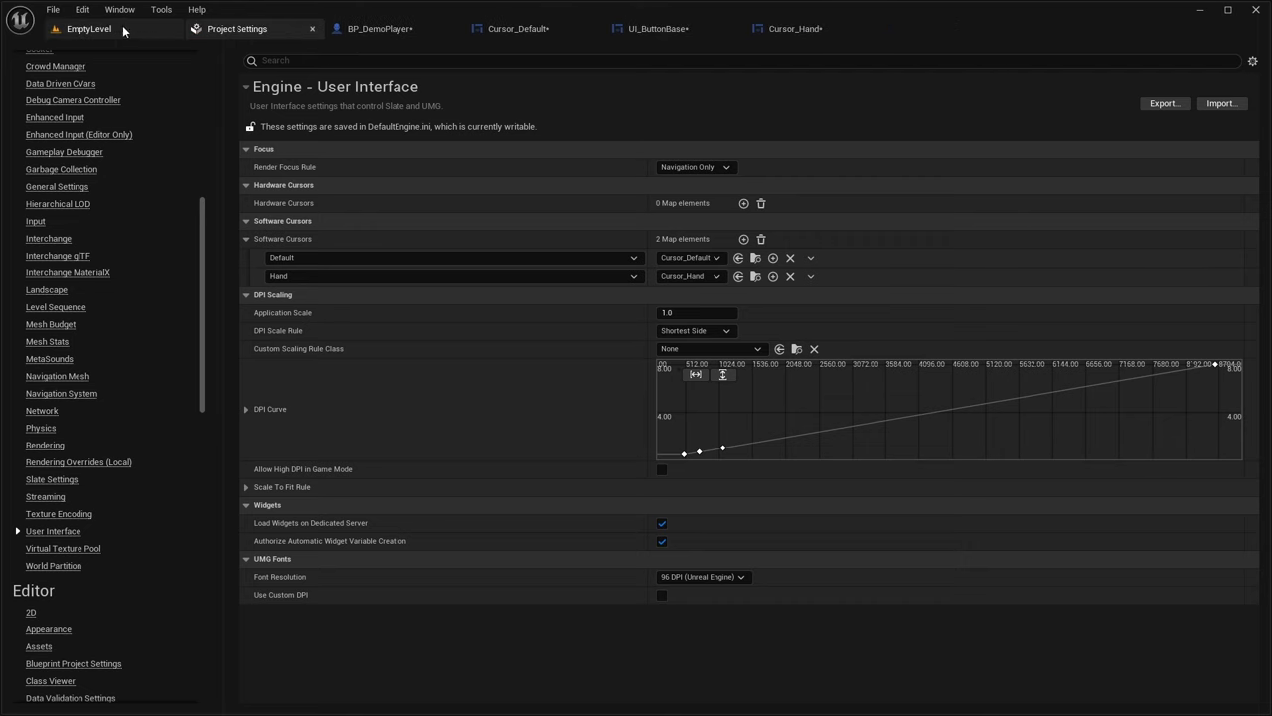
pyautogui.click(324, 52)
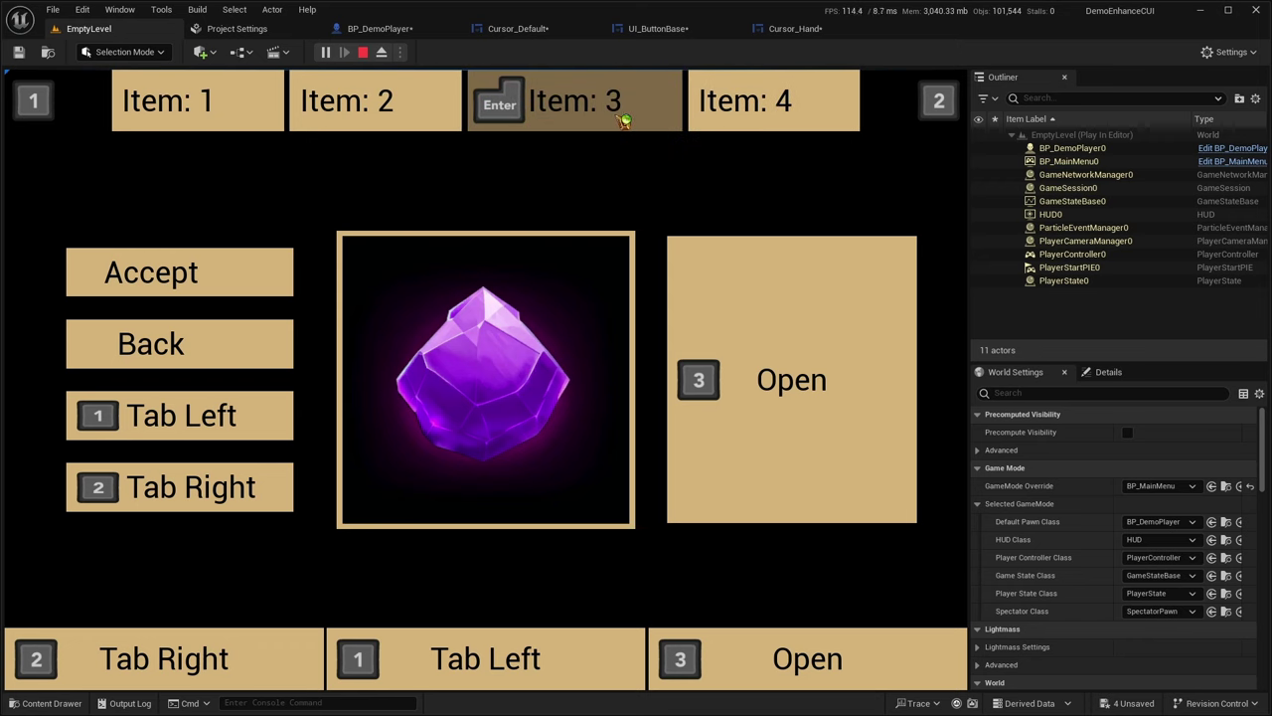
pyautogui.click(363, 52)
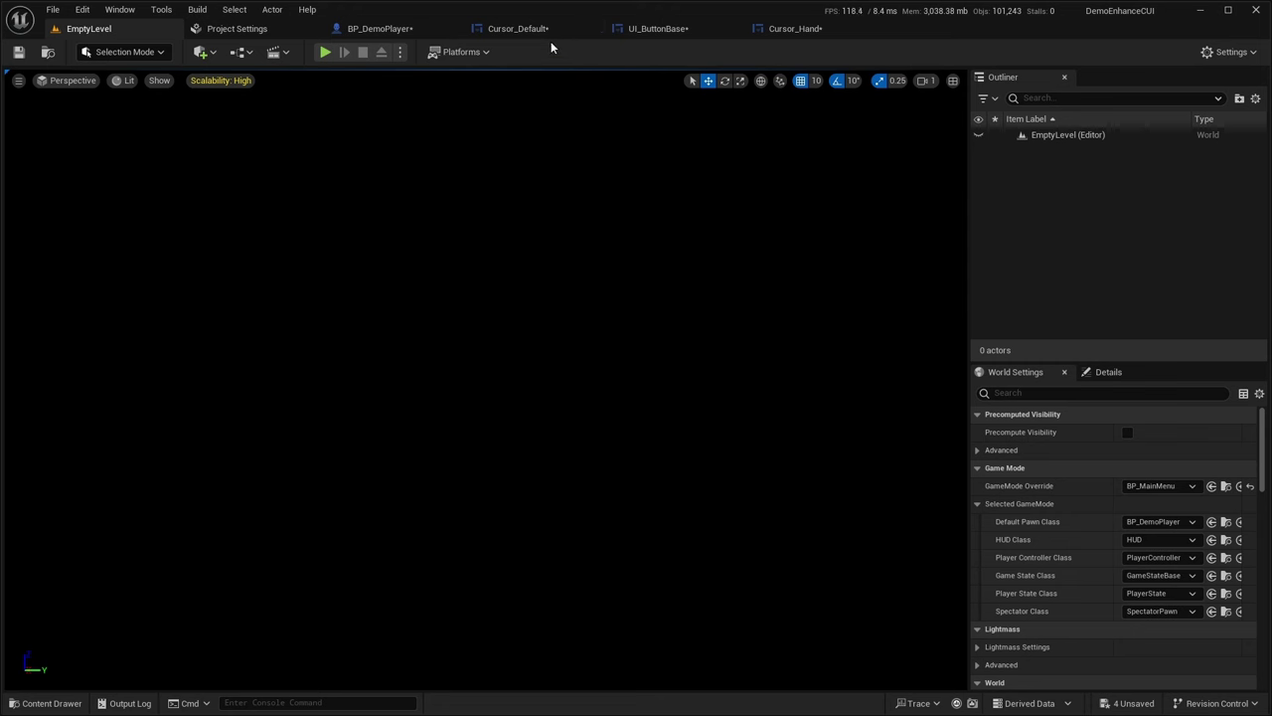
# In Cursor_Default, rename Image_40 to Image and delete Event Construct and Event Tick
pyautogui.click(525, 28)
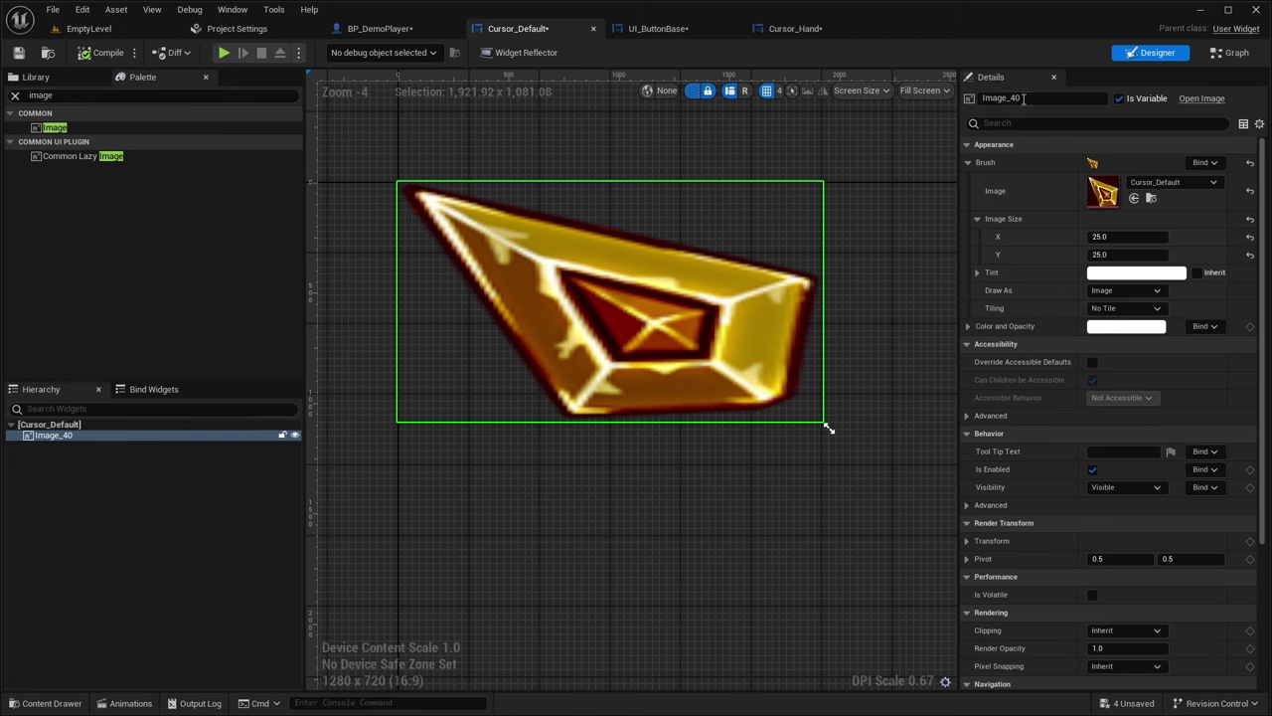
pyautogui.press('Return')
pyautogui.click(1221, 52)
pyautogui.moveTo(767, 497); pyautogui.dragTo(486, 330)
pyautogui.press('Delete')
pyautogui.moveTo(569, 256); pyautogui.dragTo(542, 282, button='right')
# Call Set Brush from Texture on Image from Event Pre Construct, promote Texture to a variable, and compile
pyautogui.moveTo(70, 236); pyautogui.dragTo(690, 304)
pyautogui.click(526, 379)
pyautogui.write('set')
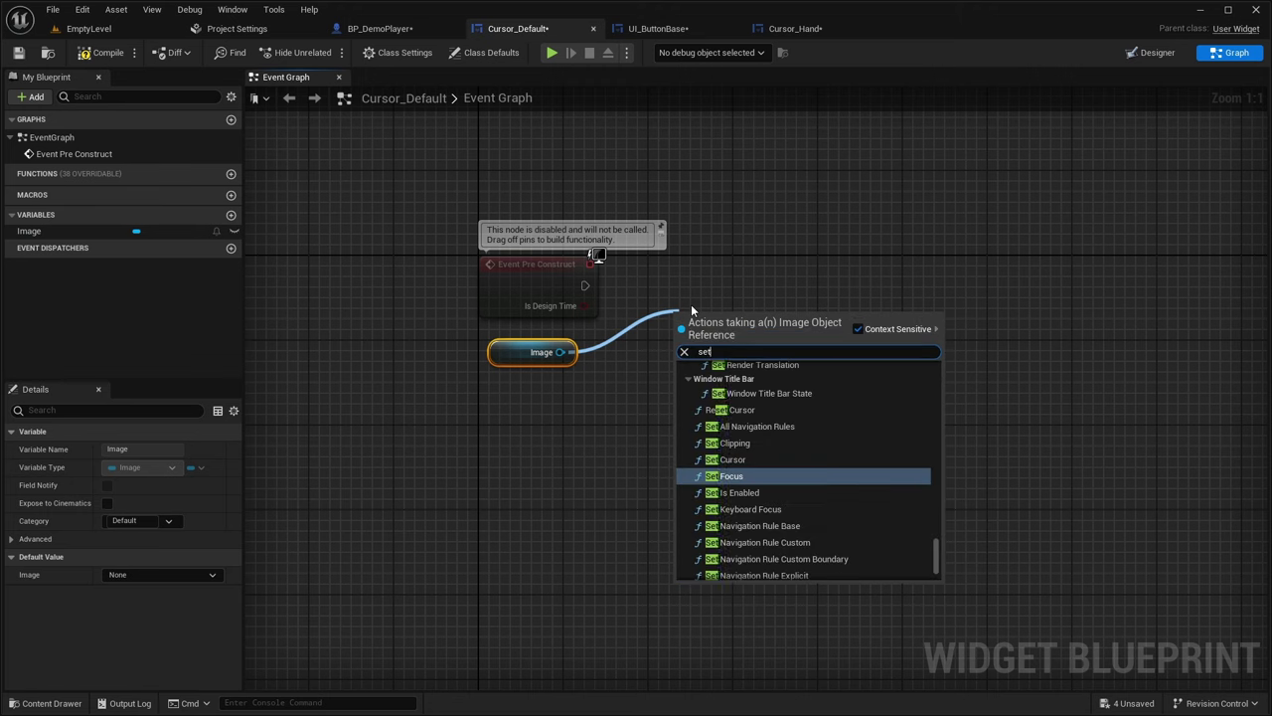
pyautogui.write(' brush')
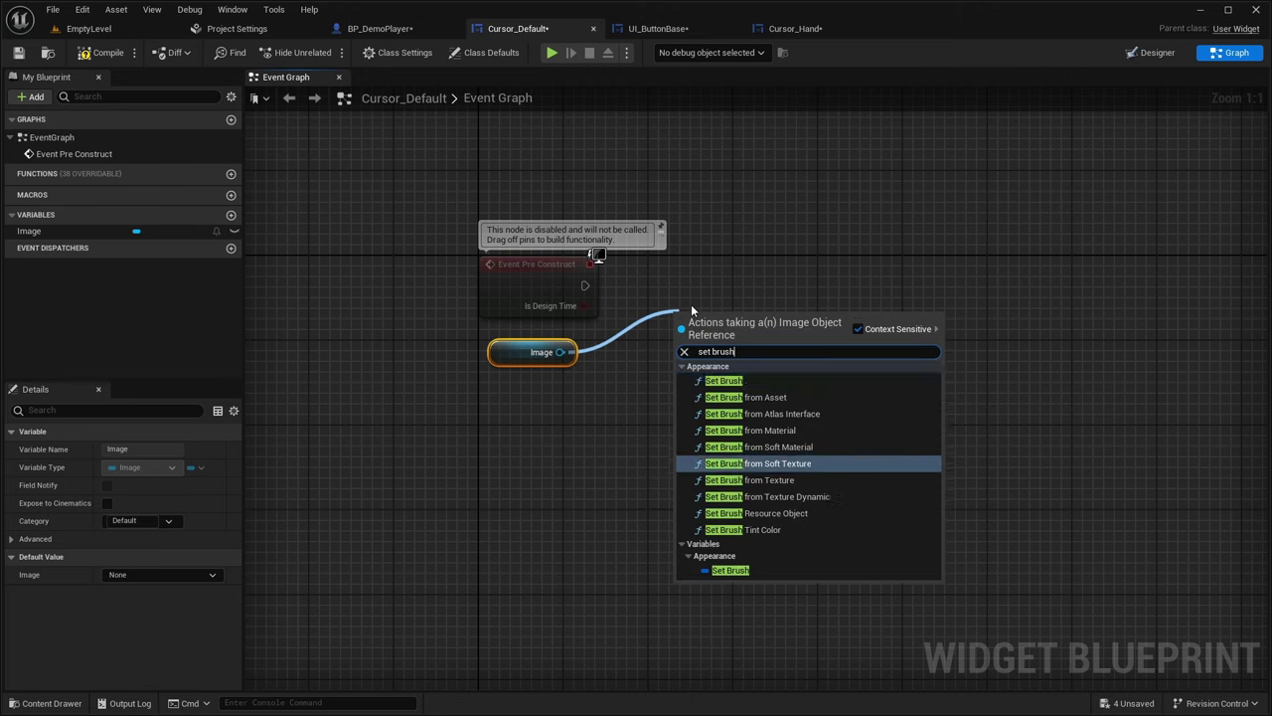
pyautogui.click(765, 485)
pyautogui.moveTo(725, 316)
pyautogui.mouseDown()
pyautogui.moveTo(689, 253)
pyautogui.moveTo(584, 285)
pyautogui.mouseUp()
pyautogui.rightClick(658, 330)
pyautogui.click(725, 378)
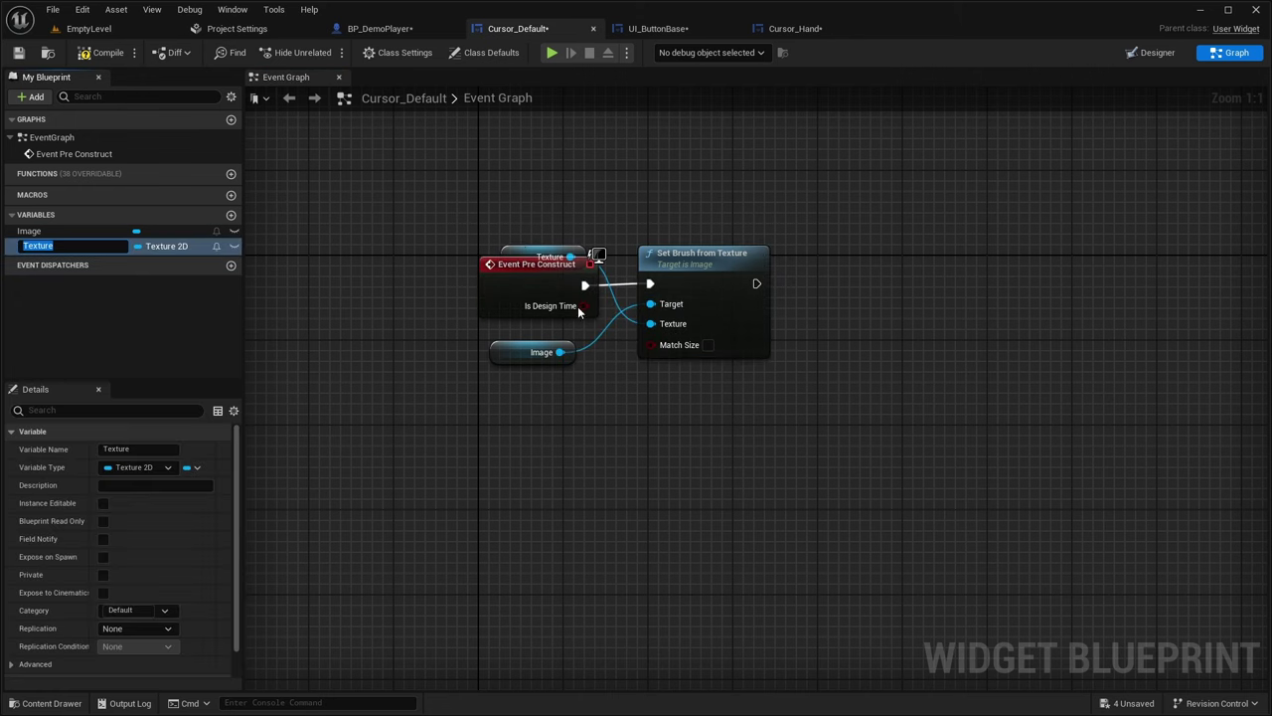
pyautogui.moveTo(519, 251); pyautogui.dragTo(518, 390)
pyautogui.click(85, 58)
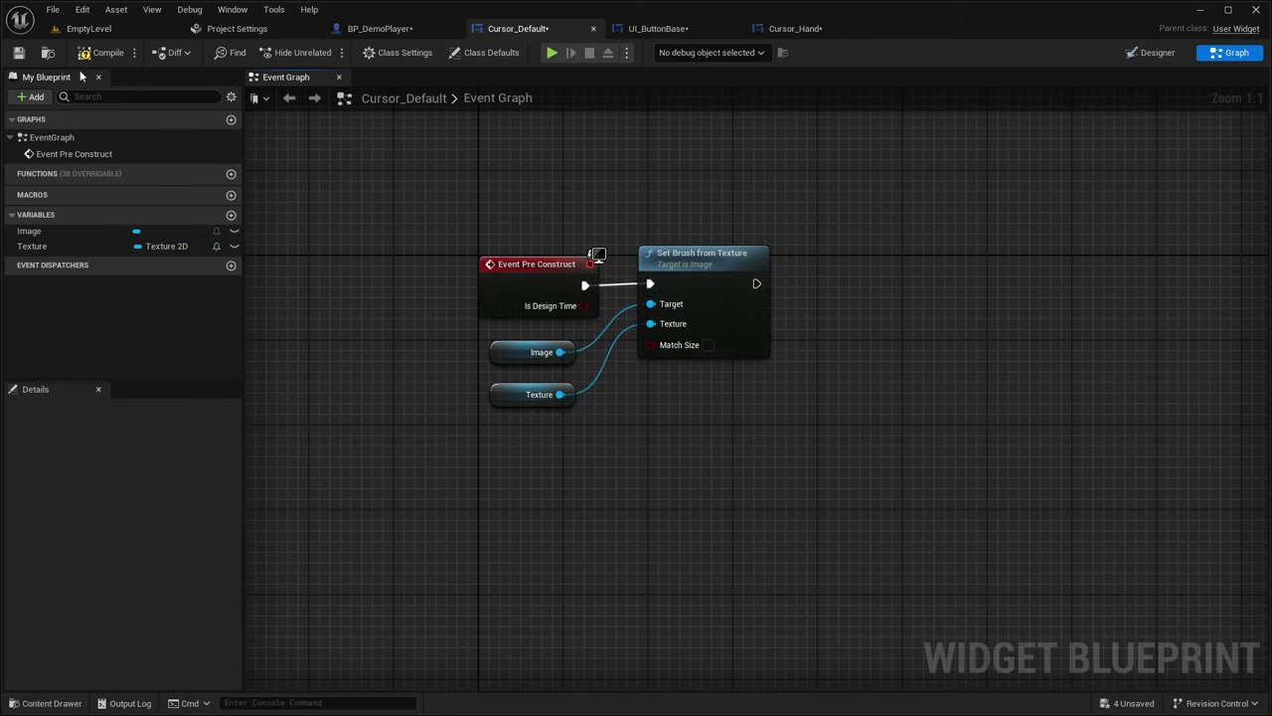
# Set the root Cursor_Default widget's Texture property to the Cursor_Default texture from Cursor/Image
pyautogui.click(1153, 53)
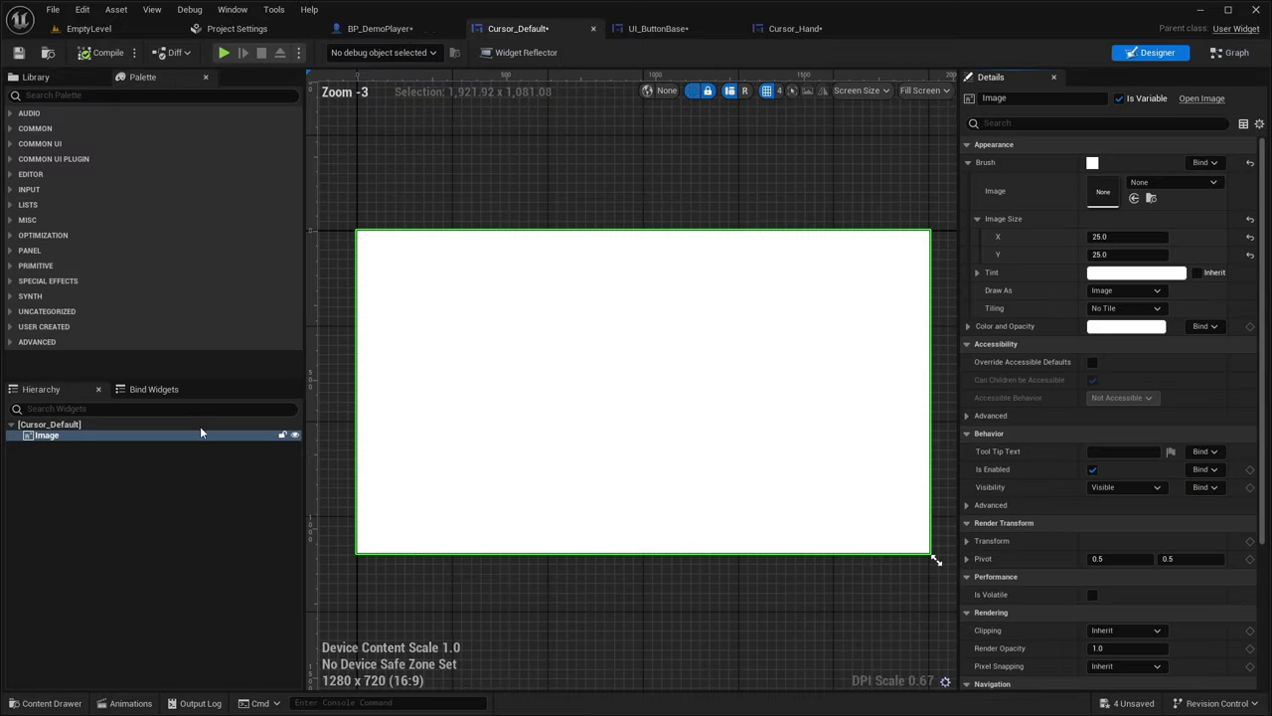
pyautogui.click(88, 426)
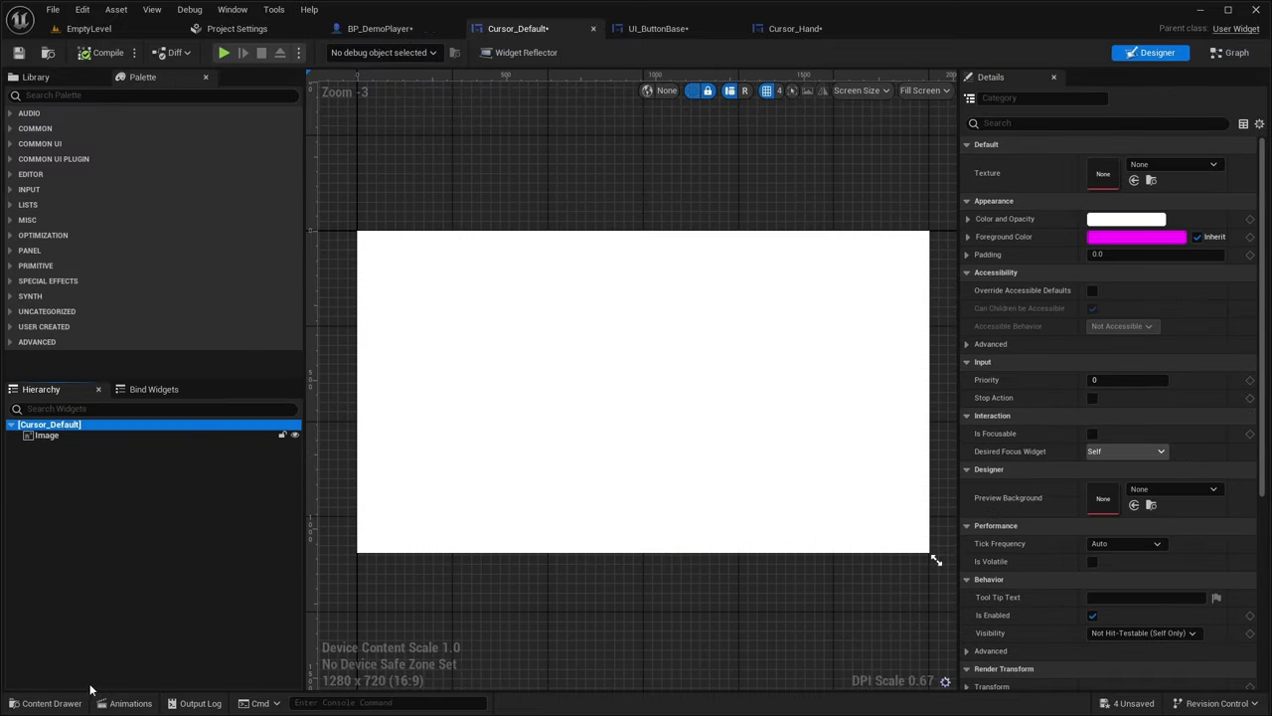
pyautogui.click(54, 704)
pyautogui.click(47, 594)
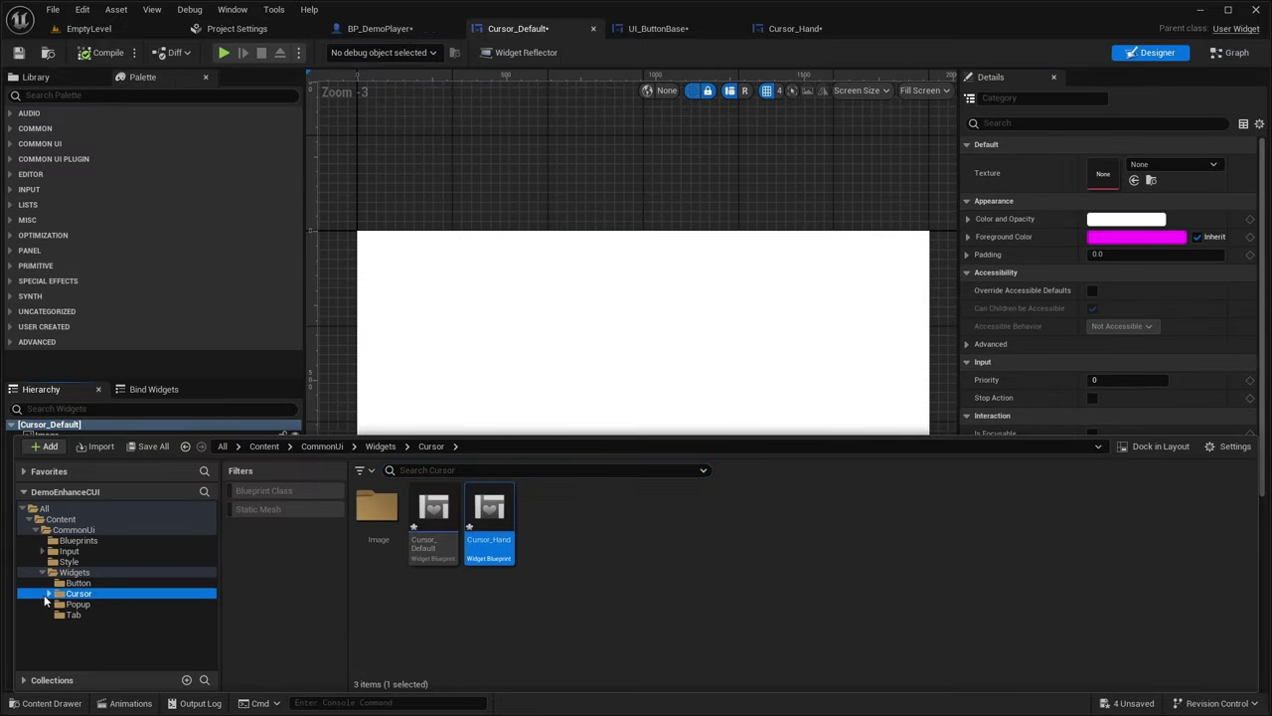
pyautogui.click(84, 605)
pyautogui.moveTo(378, 512); pyautogui.dragTo(1105, 169)
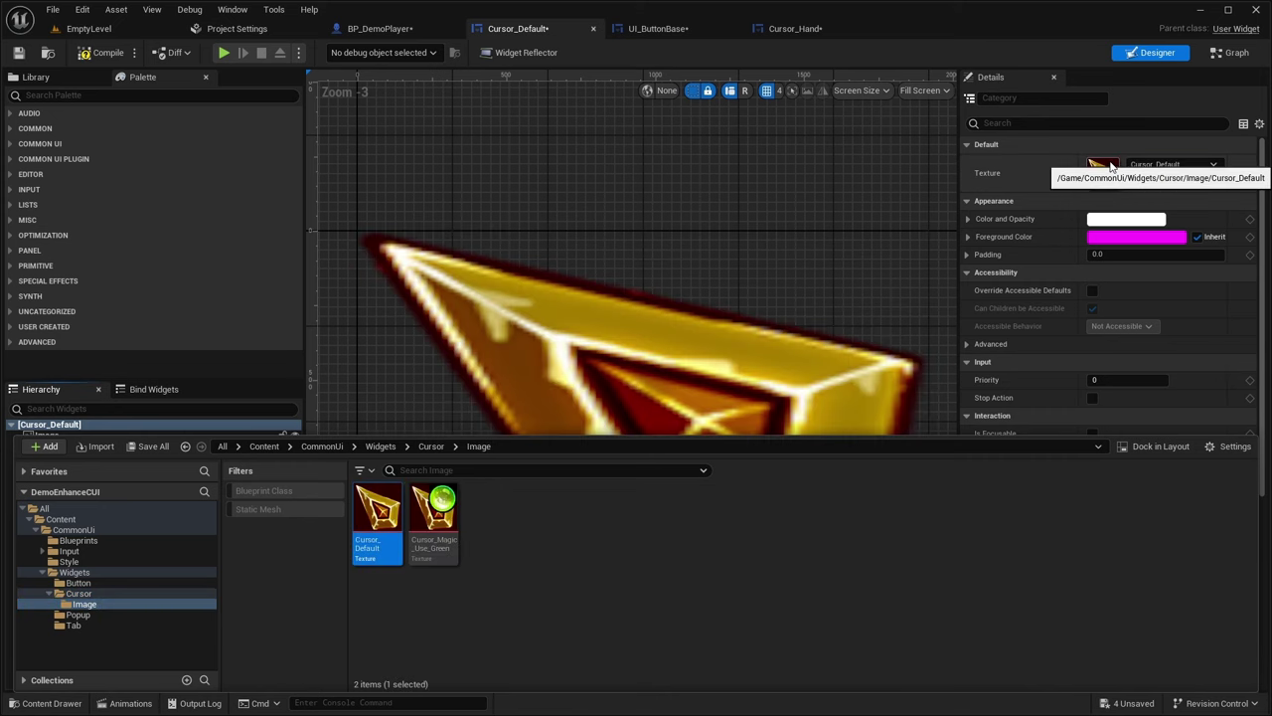
pyautogui.click(796, 29)
# Close the Cursor_Hand editor and force-delete the old Cursor_Hand asset
pyautogui.click(874, 29)
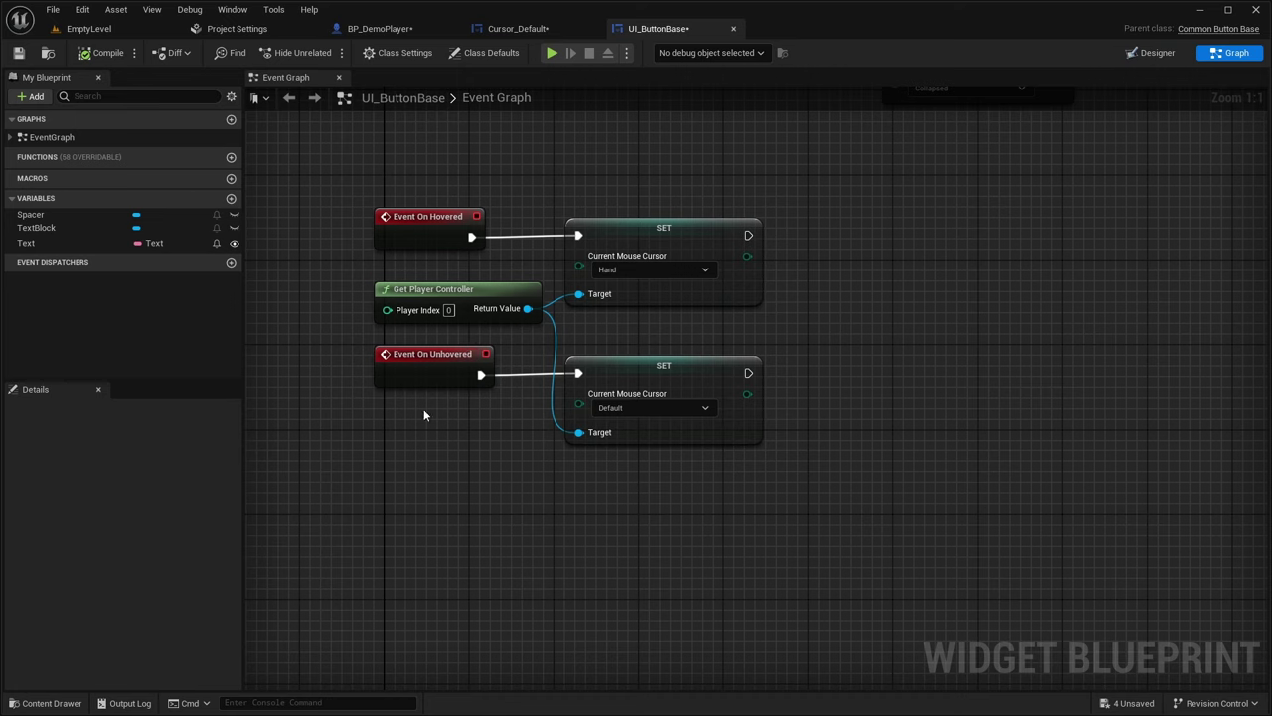
pyautogui.click(73, 702)
pyautogui.click(80, 593)
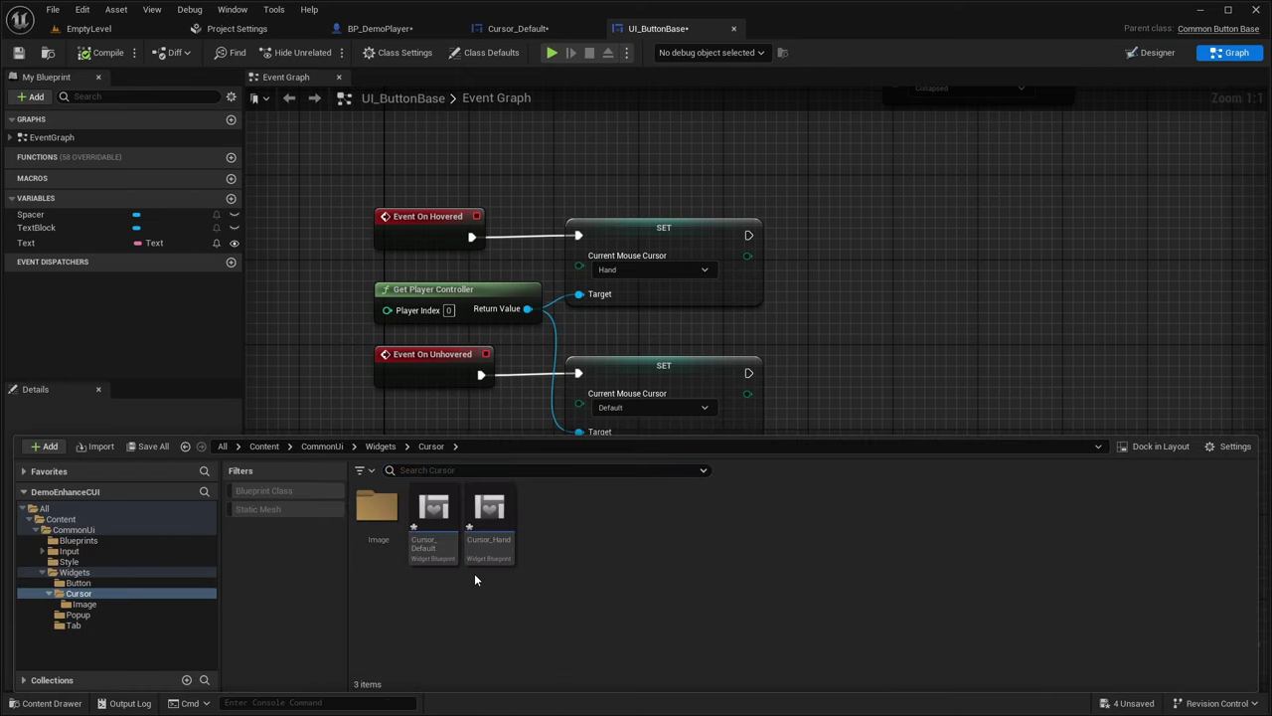
pyautogui.click(489, 527)
pyautogui.press('Delete')
pyautogui.click(506, 563)
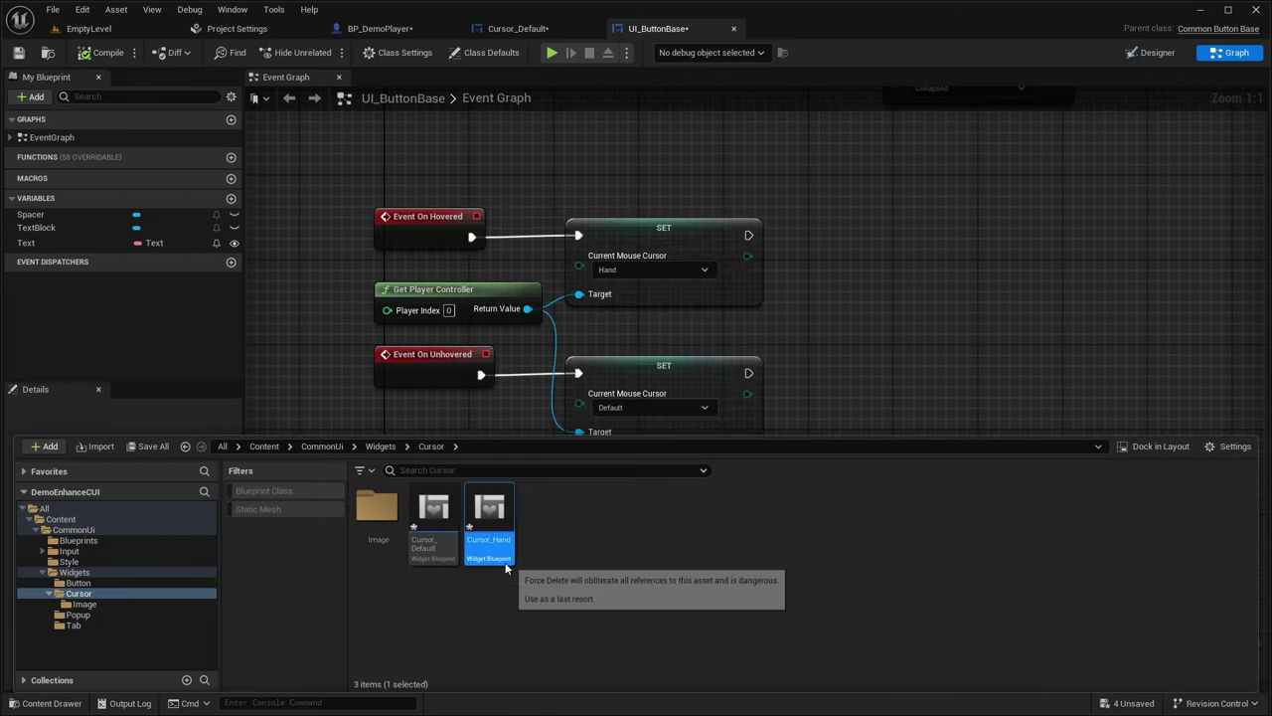
# Create a new Blueprint class with parent Cursor_Default named Cursor_Hand in the Cursor folder
pyautogui.rightClick(488, 527)
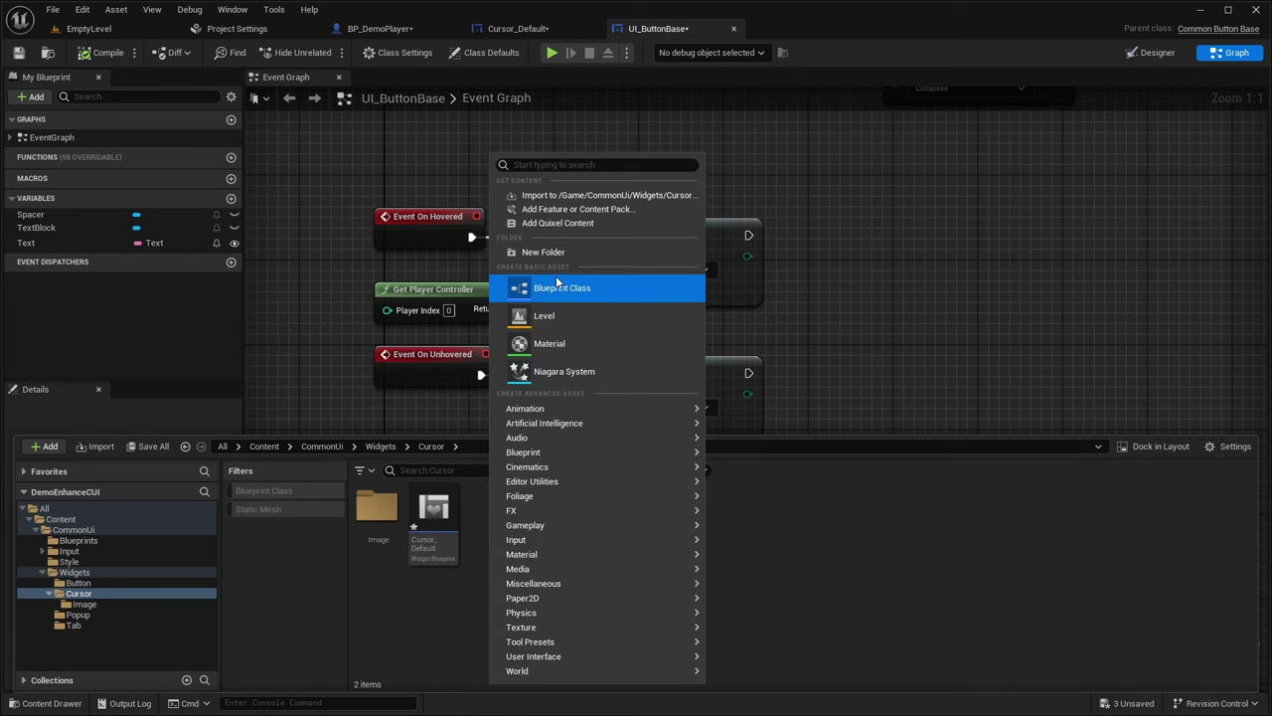
pyautogui.click(637, 284)
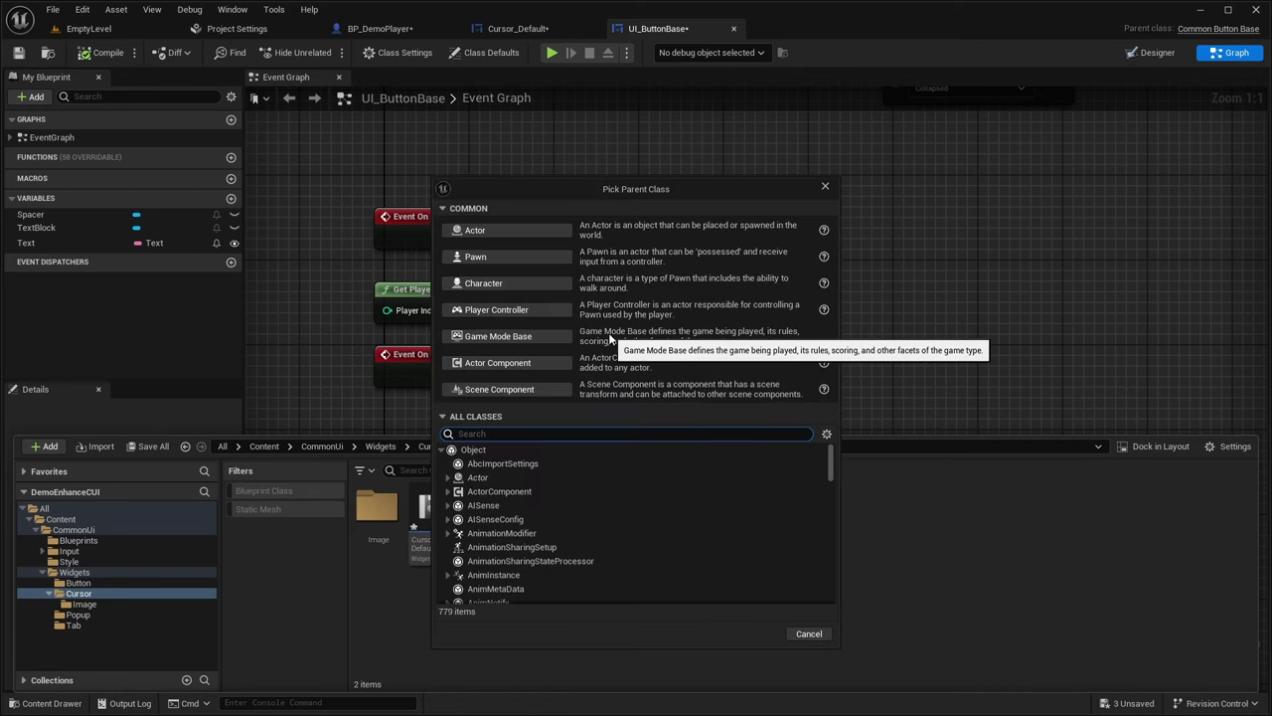
pyautogui.write('Cus')
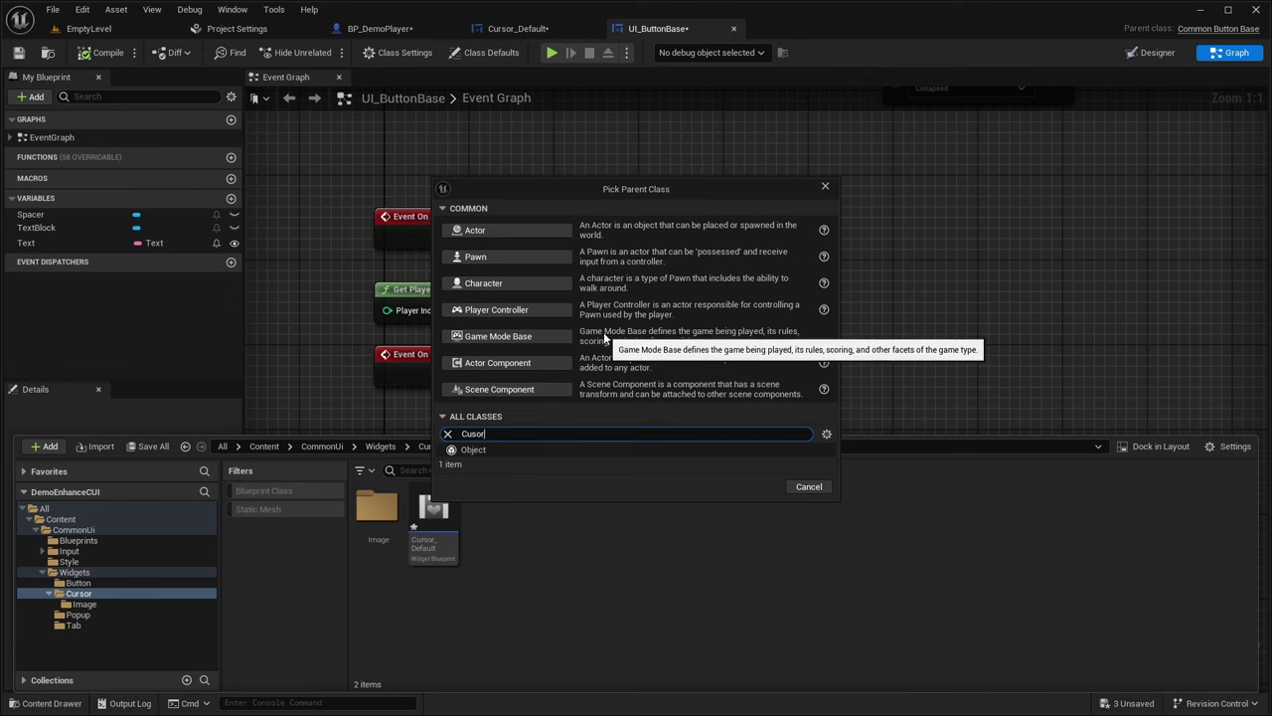
pyautogui.press('BackSpace')
pyautogui.write('rs')
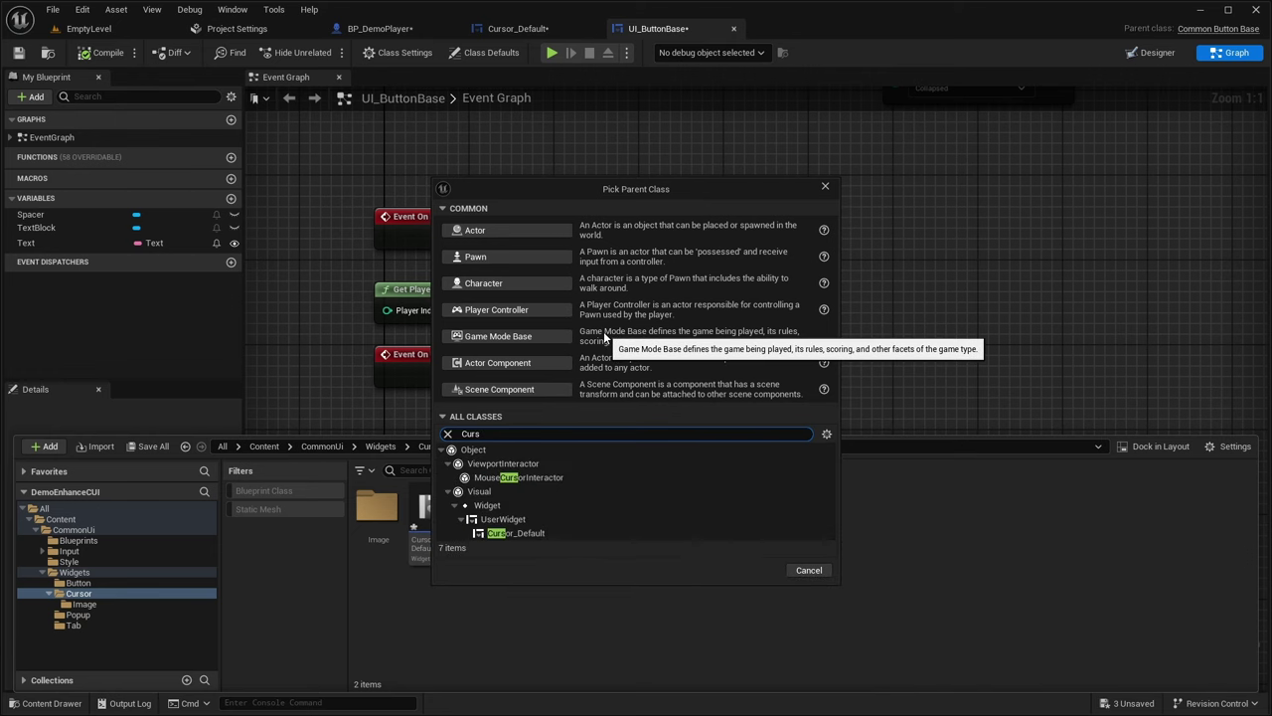
pyautogui.click(556, 533)
pyautogui.click(755, 570)
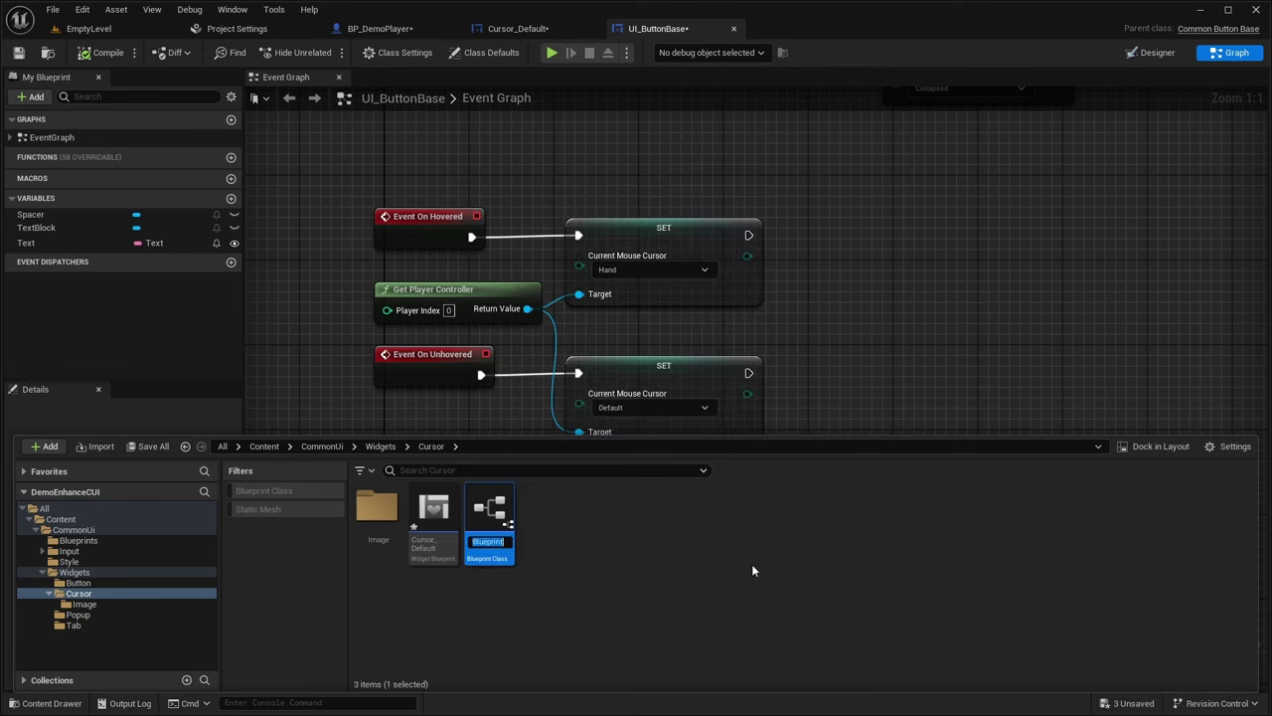
pyautogui.press('BackSpace')
pyautogui.write('Cursor_Hand')
pyautogui.press('Return')
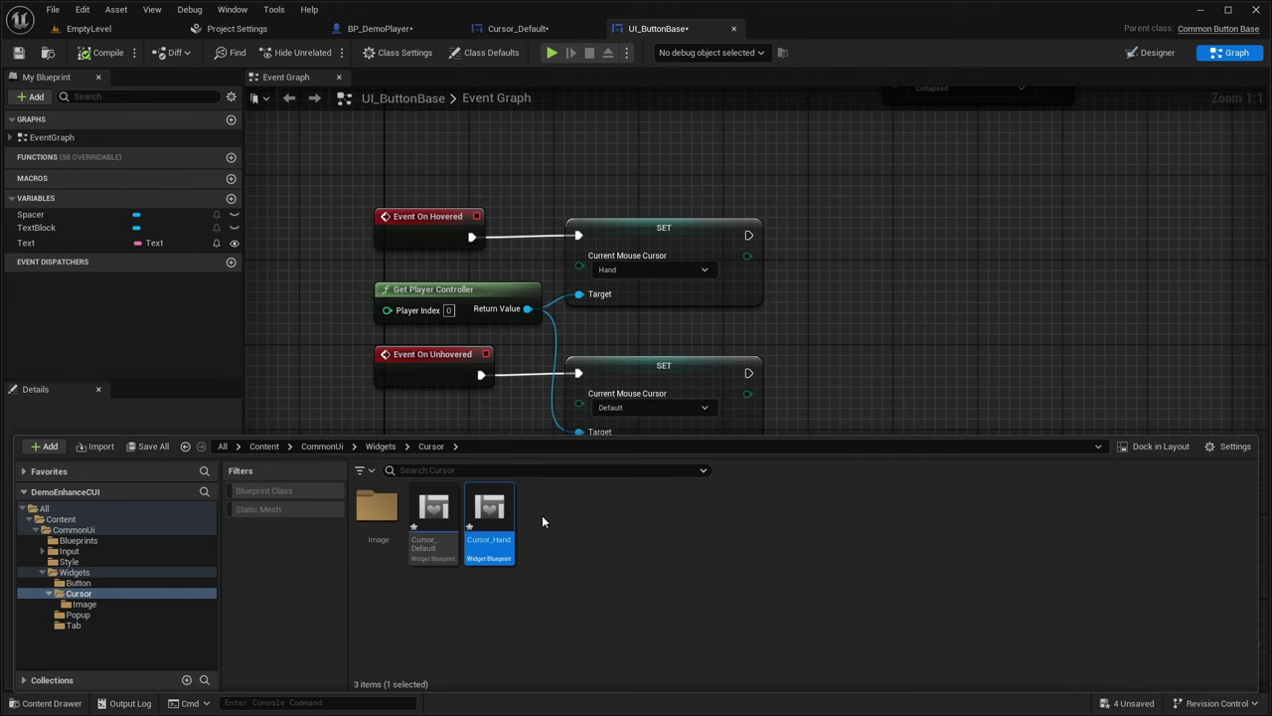
# Set the new Cursor_Hand's Texture property to Cursor_Magic_Use_Green
pyautogui.doubleClick(489, 508)
pyautogui.click(45, 424)
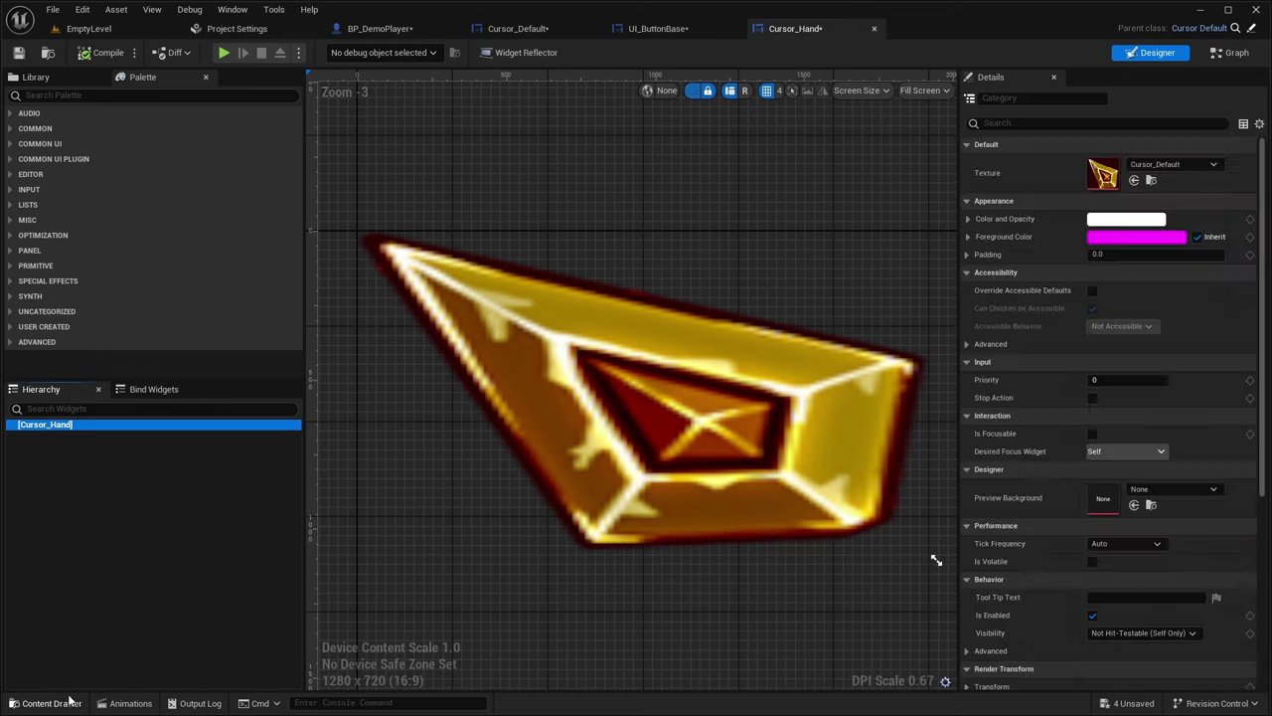
pyautogui.click(45, 702)
pyautogui.doubleClick(378, 507)
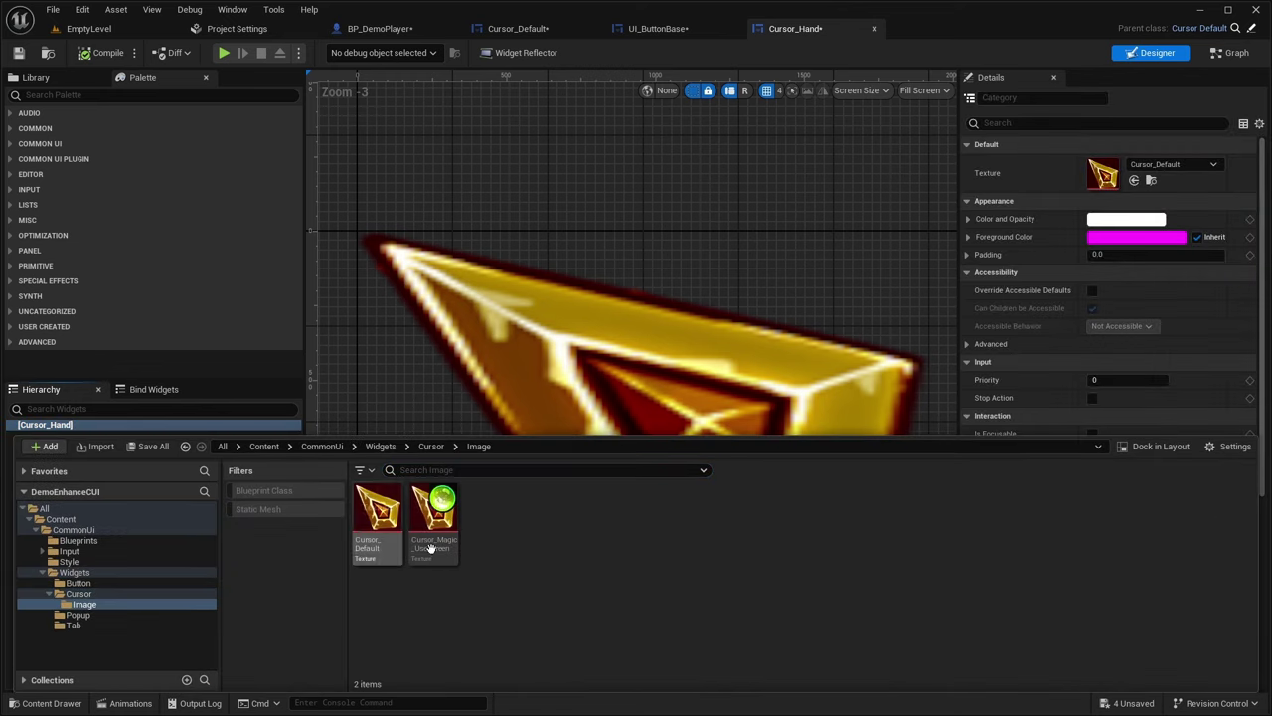
pyautogui.moveTo(434, 511); pyautogui.dragTo(1140, 154)
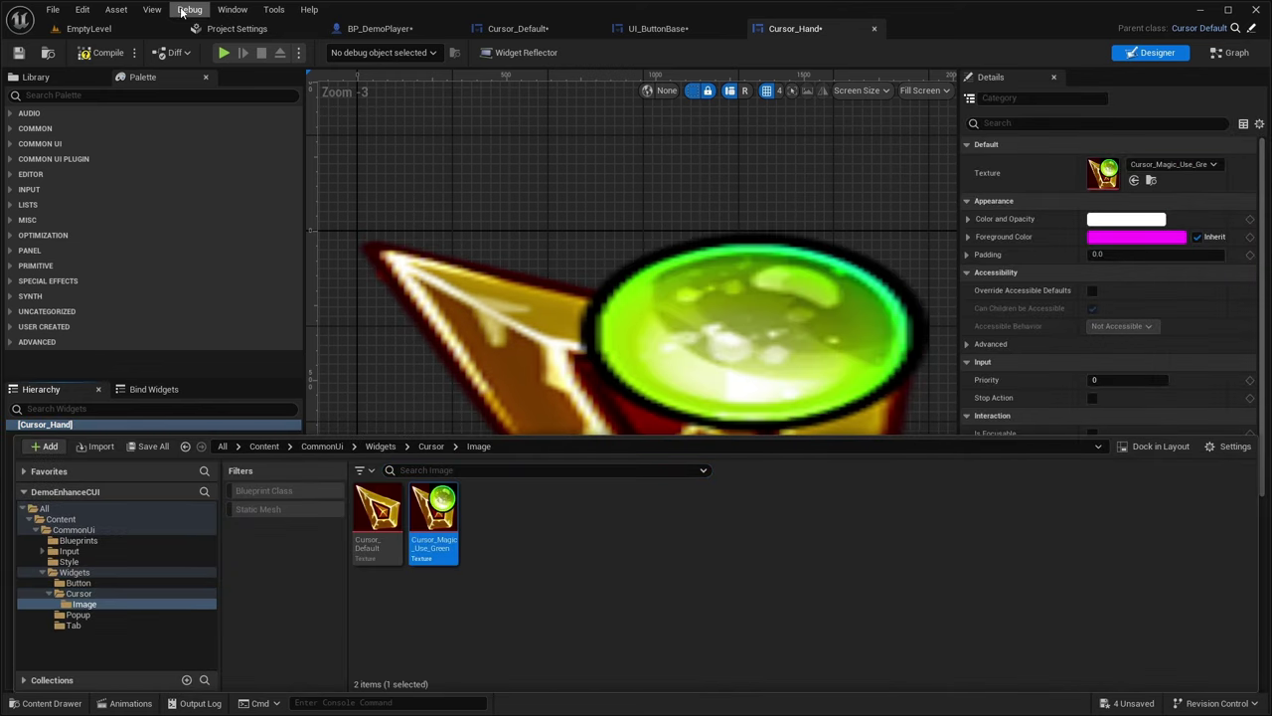
pyautogui.click(104, 51)
# Reassign Cursor_Hand as the Hand software cursor class and start a play test of EmptyLevel
pyautogui.click(209, 34)
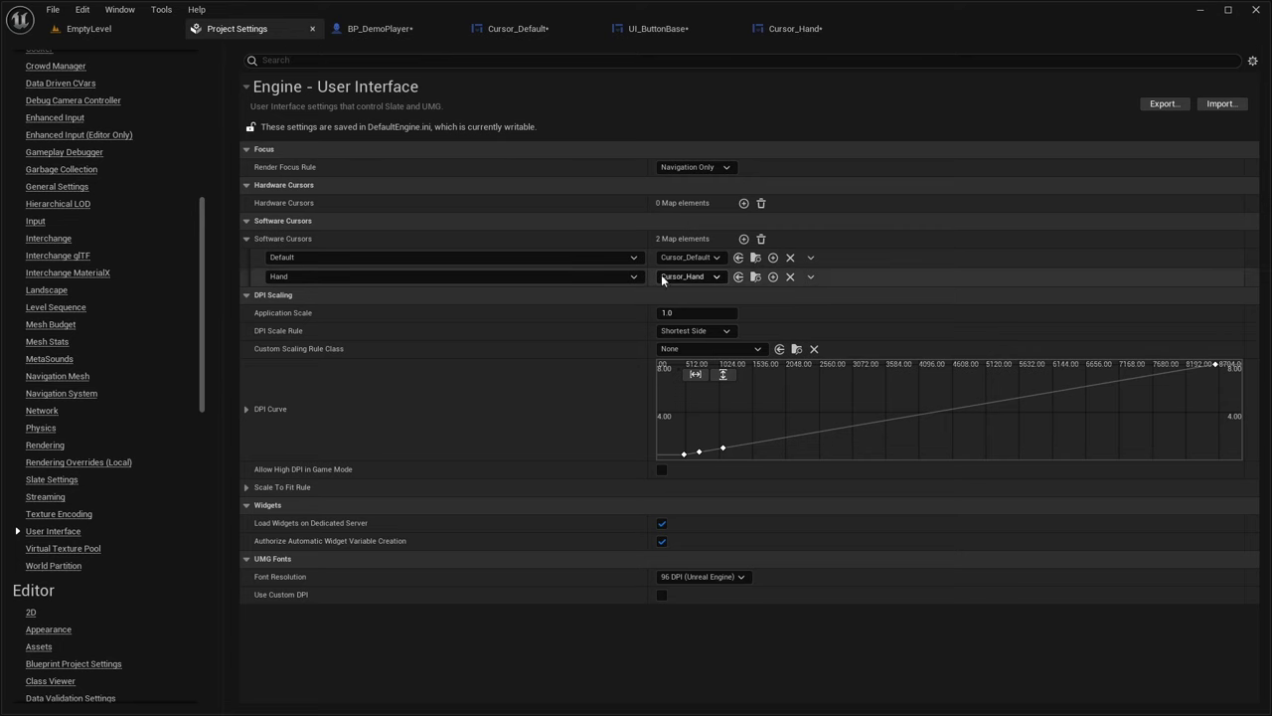
pyautogui.click(687, 278)
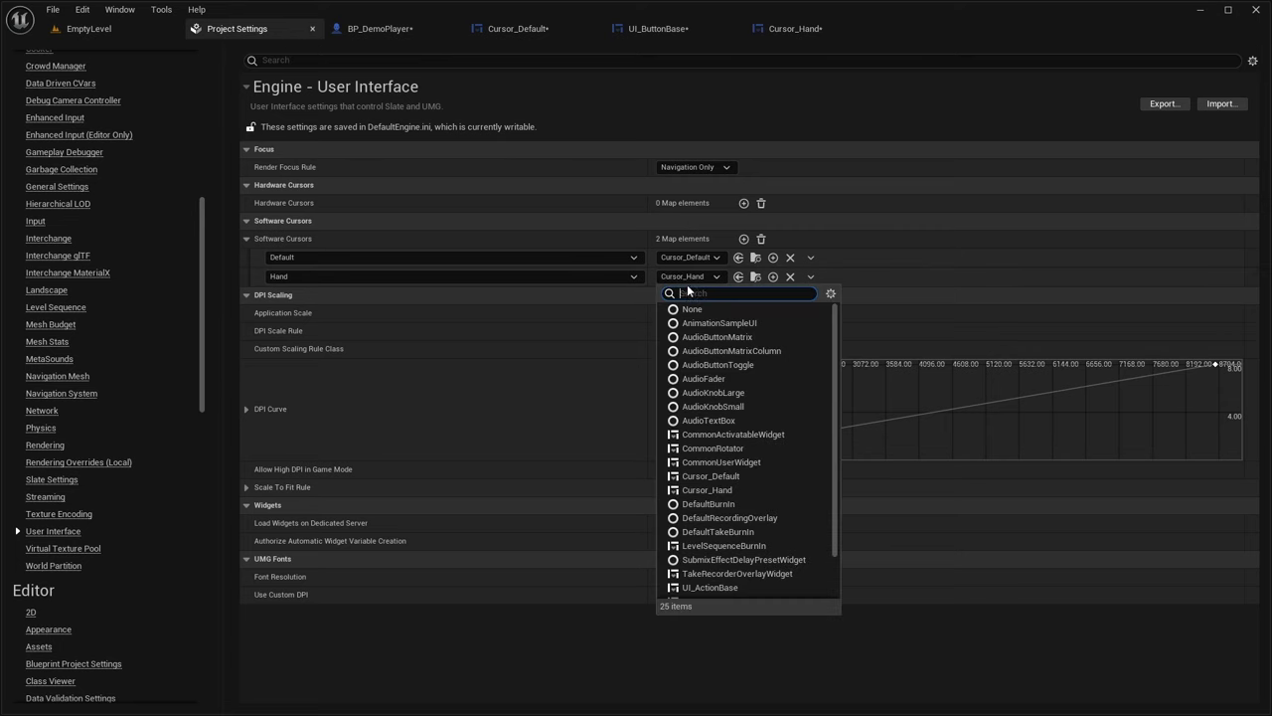
pyautogui.write('curs')
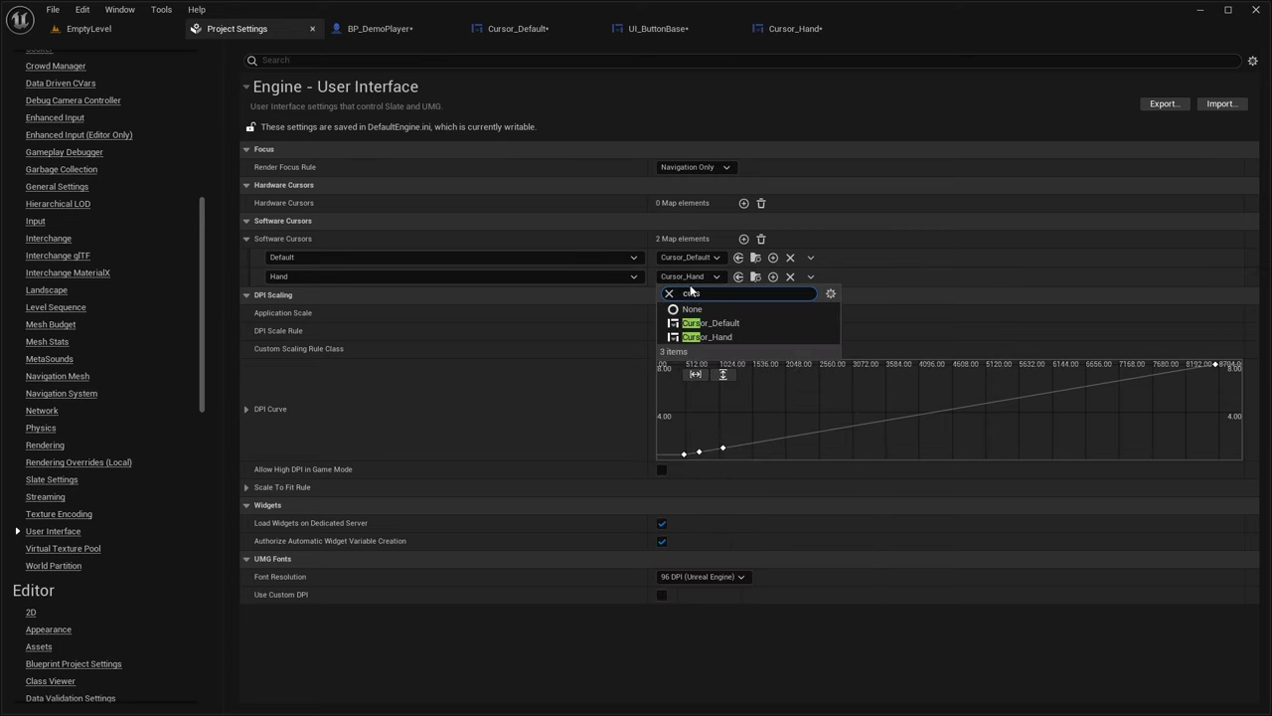
pyautogui.click(696, 337)
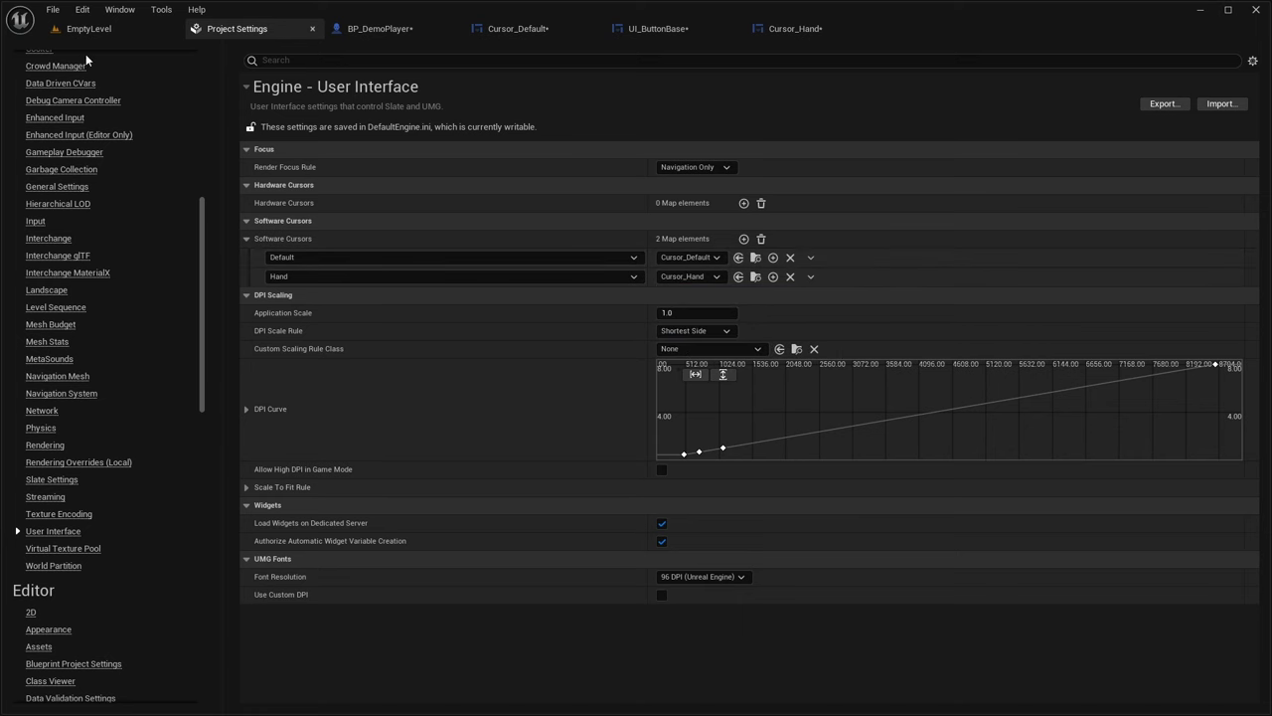
pyautogui.click(99, 28)
pyautogui.click(325, 53)
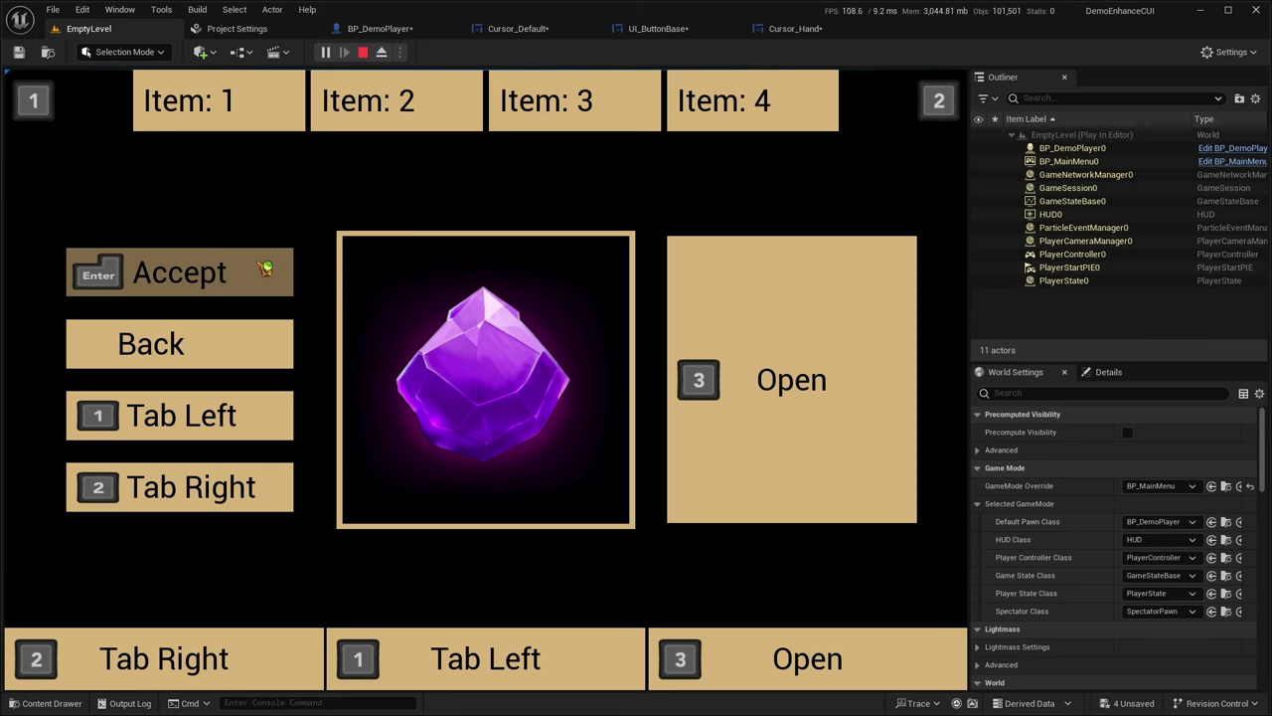
# Stop the play session and select Cursor_Hand in the Widgets > Cursor folder
pyautogui.click(363, 52)
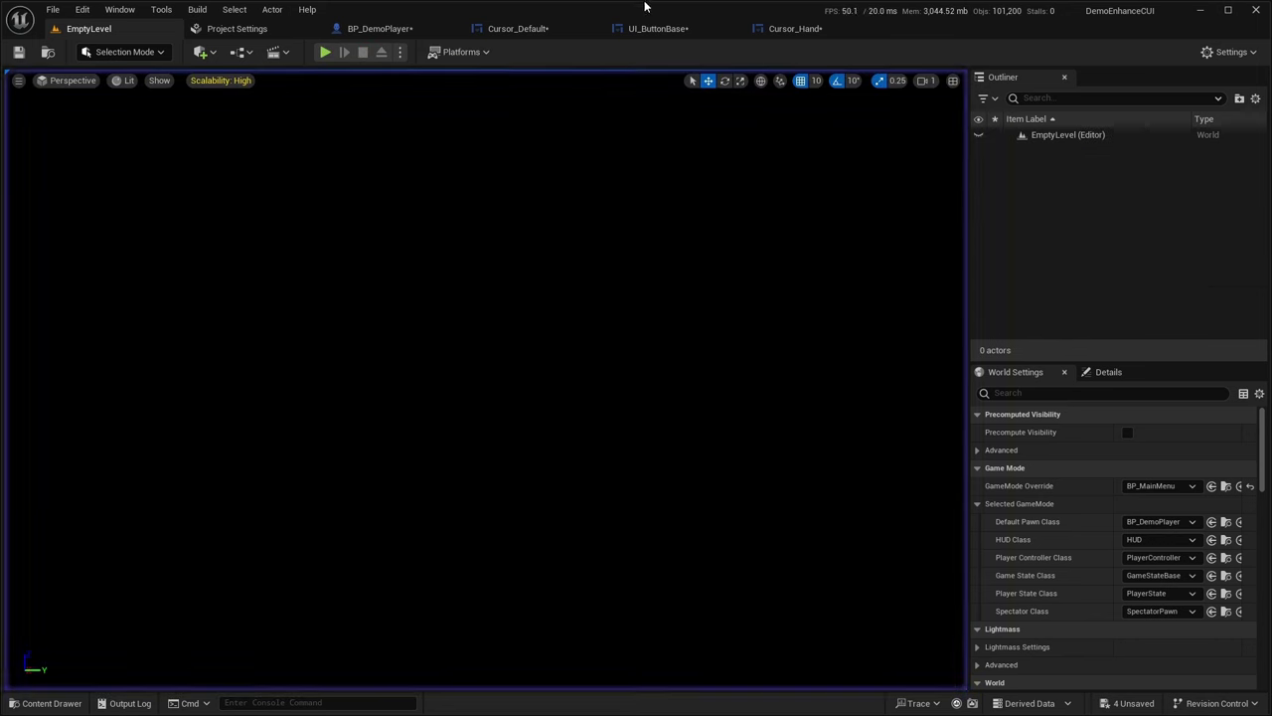
pyautogui.click(12, 703)
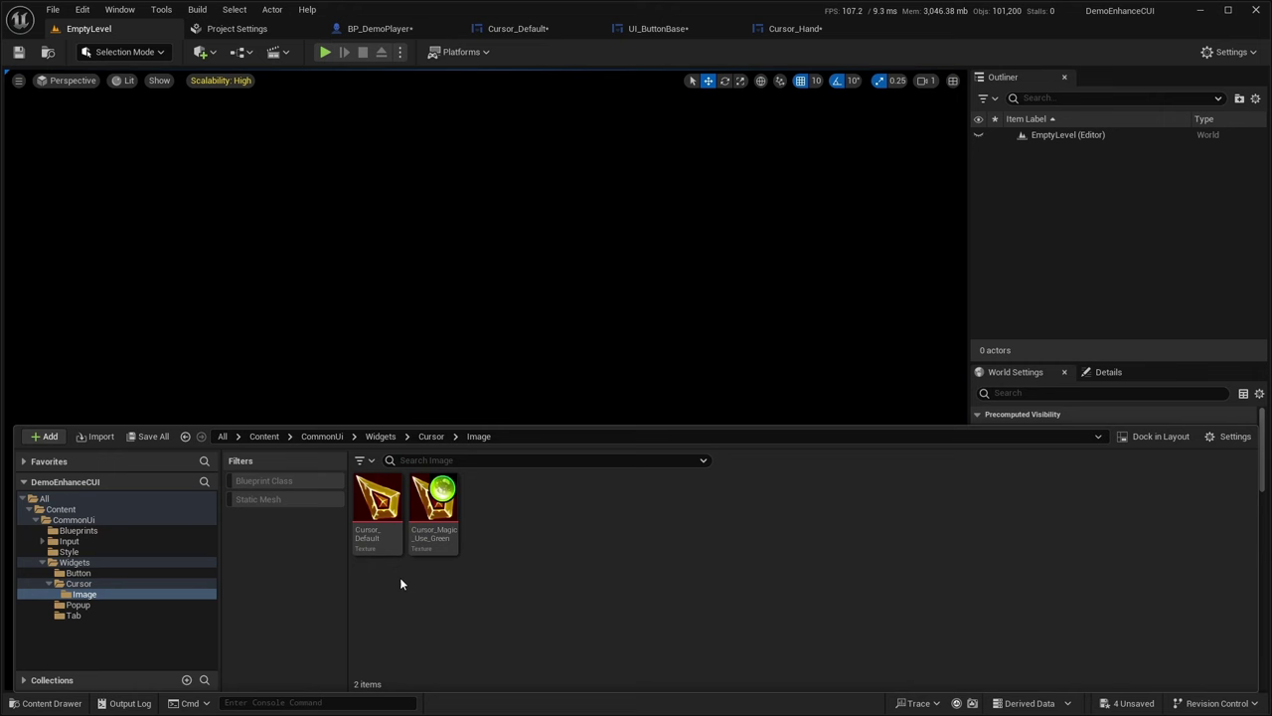
pyautogui.click(75, 562)
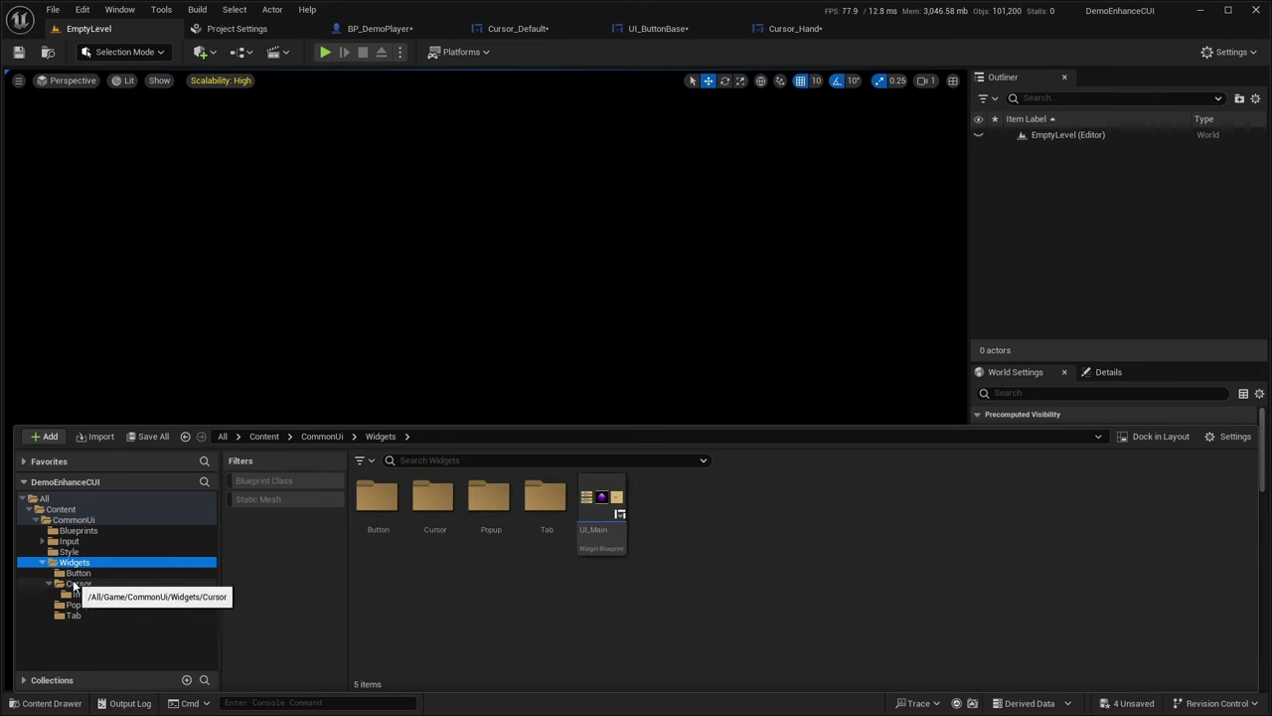
pyautogui.click(78, 574)
pyautogui.click(79, 584)
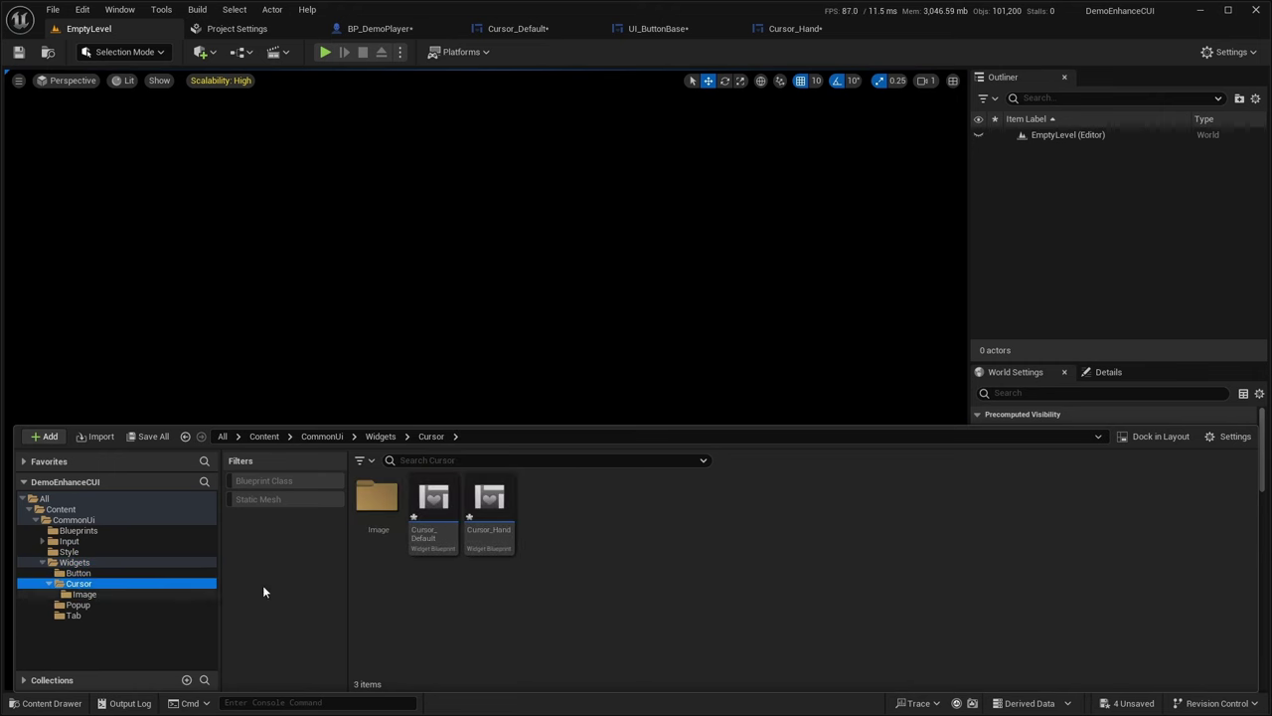
pyautogui.click(497, 531)
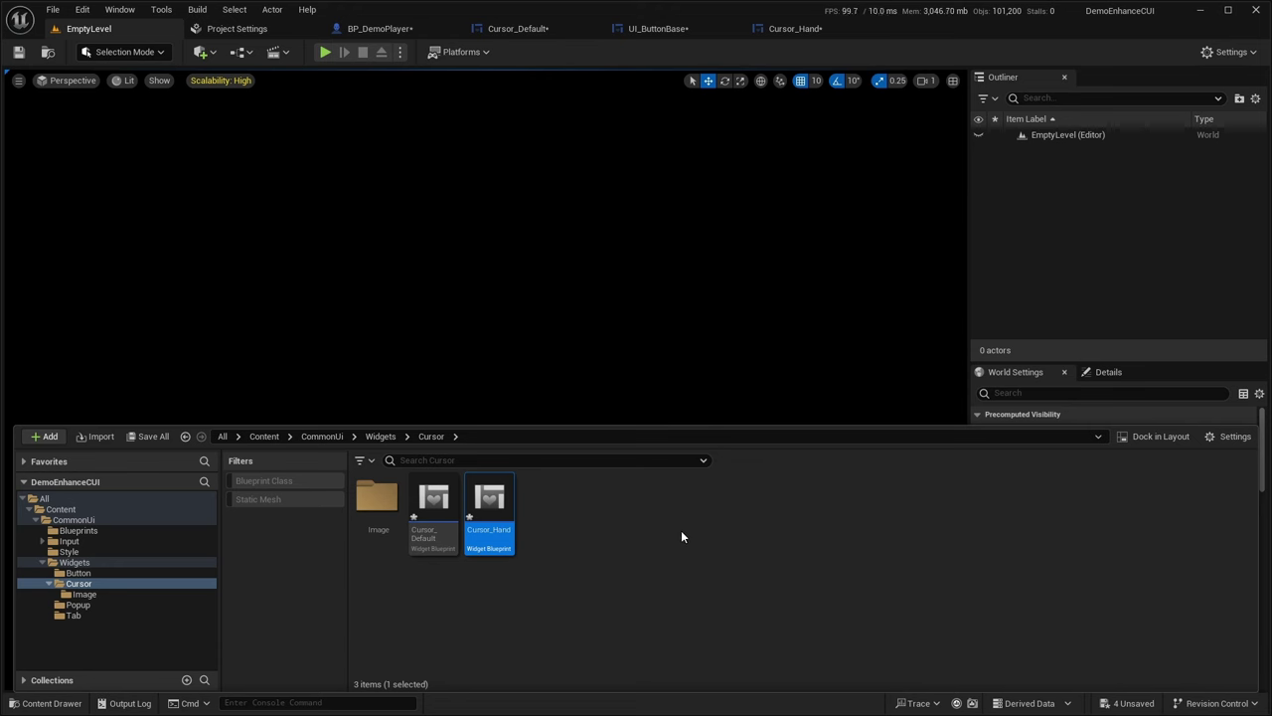
# Duplicate Cursor_Hand as Cursor_GrabHand and open the copy in the widget designer
pyautogui.hotkey('ctrl', 'd')
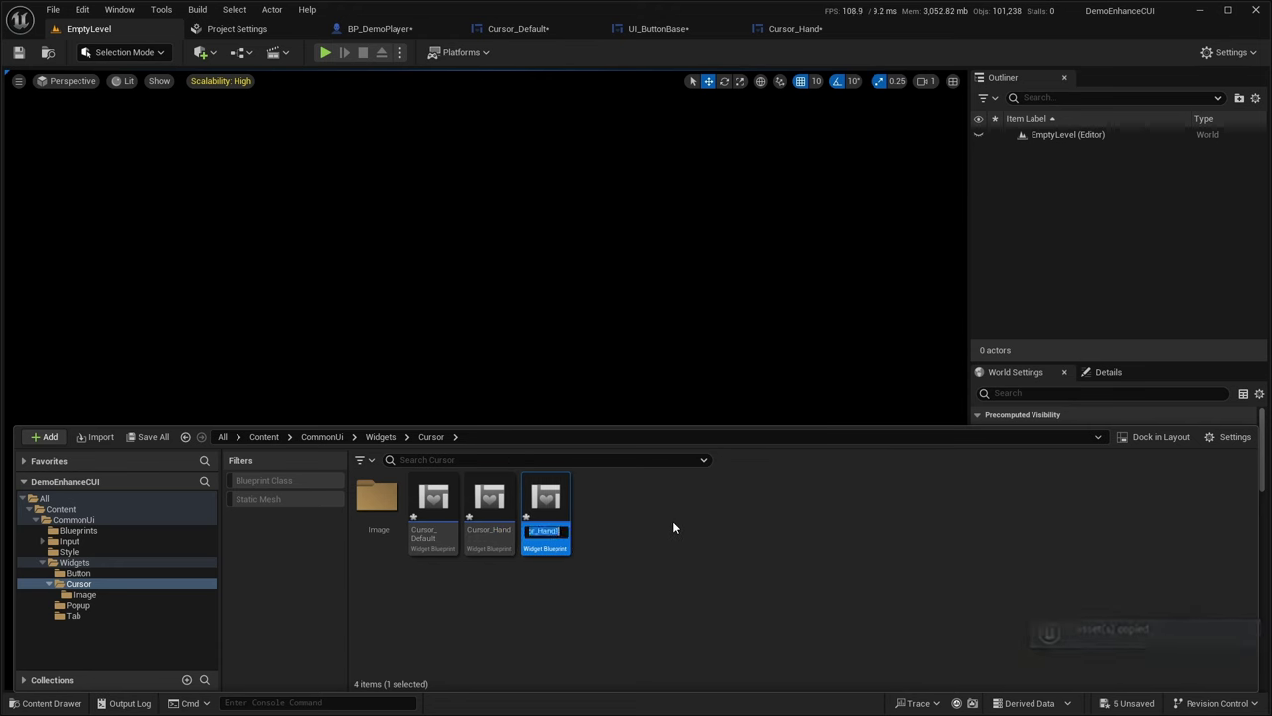
pyautogui.write('Cursor_GrabHand')
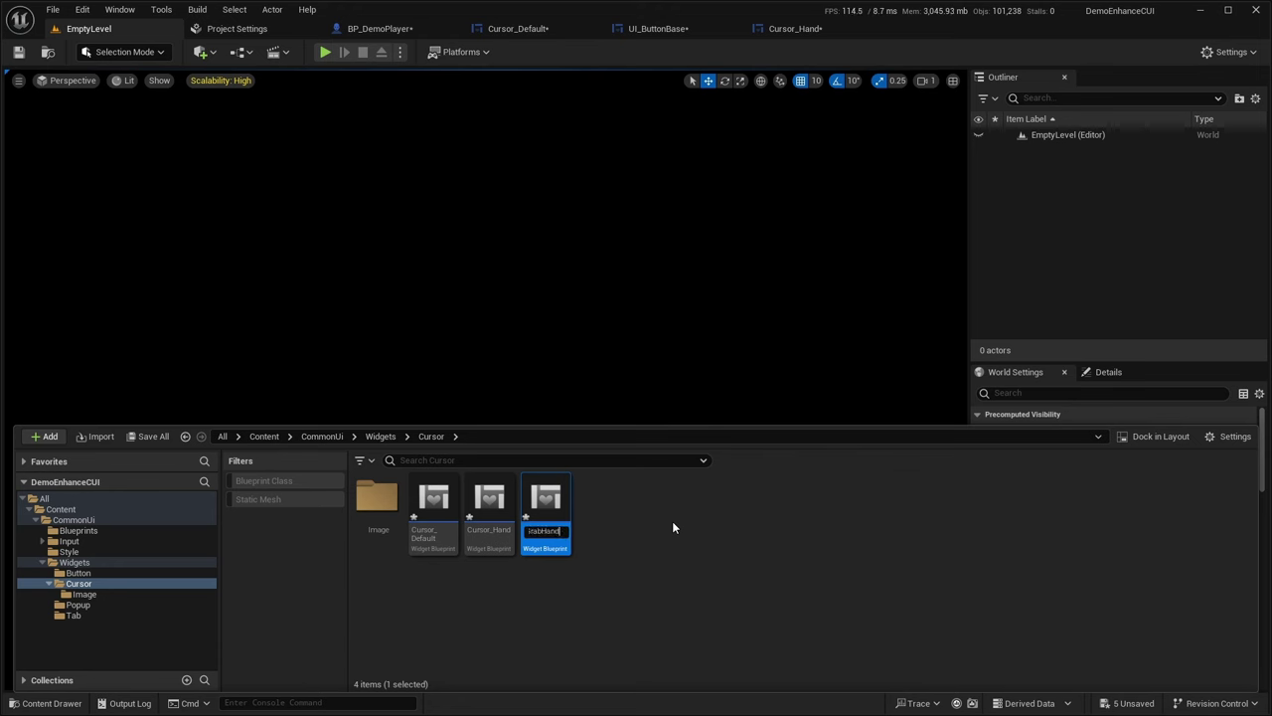
pyautogui.press('Return')
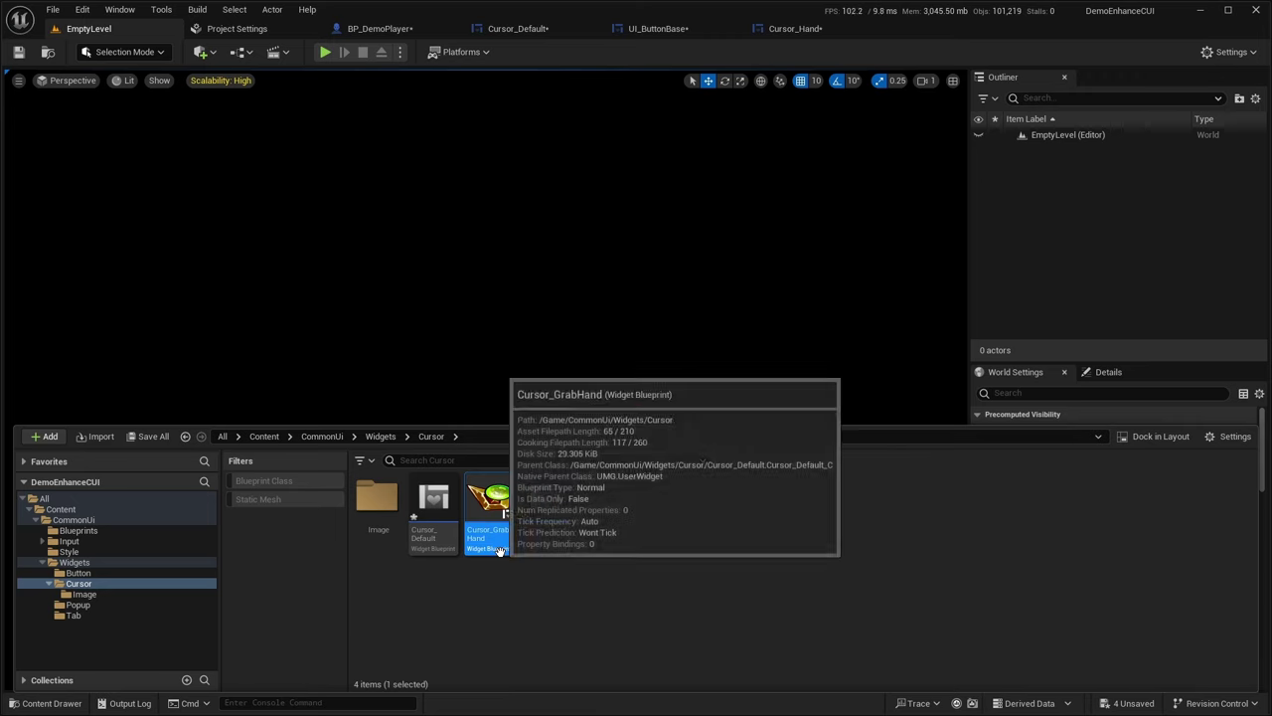
pyautogui.doubleClick(489, 507)
# Keep Cursor_GrabHand's texture as Cursor_Magic_Use_Green, then select the Image element in Cursor_Default
pyautogui.click(69, 429)
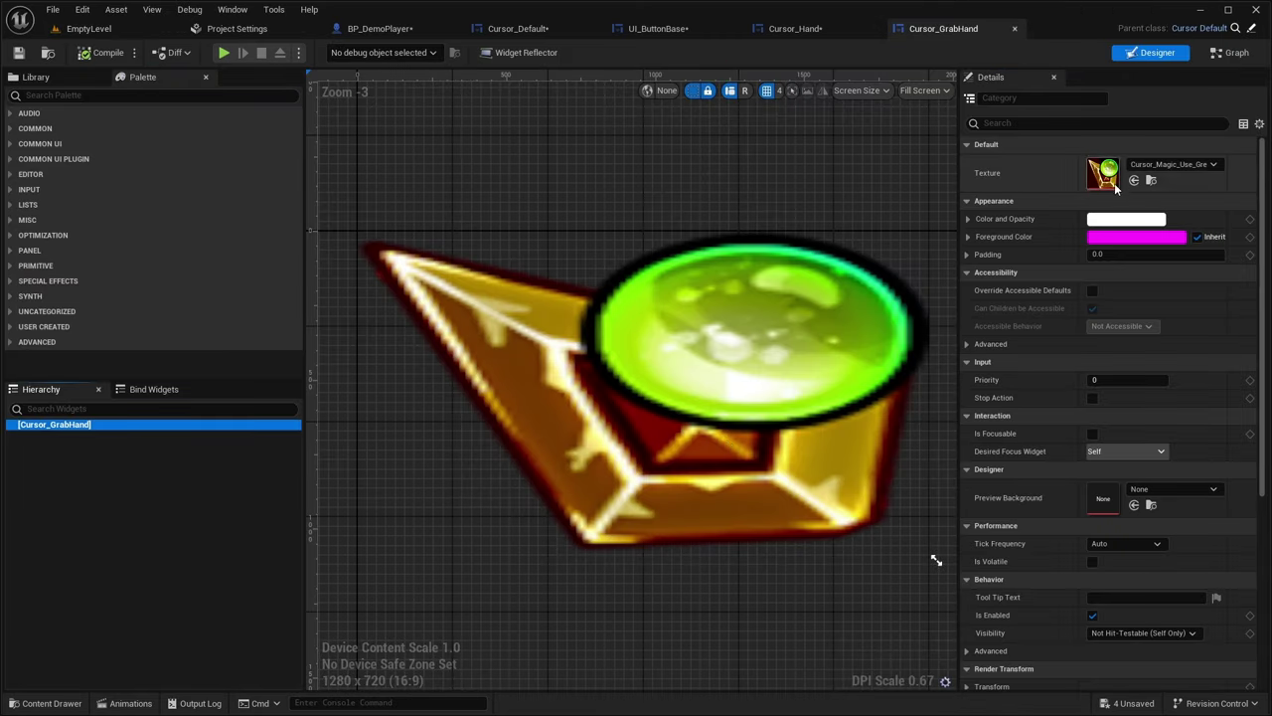
pyautogui.click(1168, 164)
pyautogui.click(1151, 391)
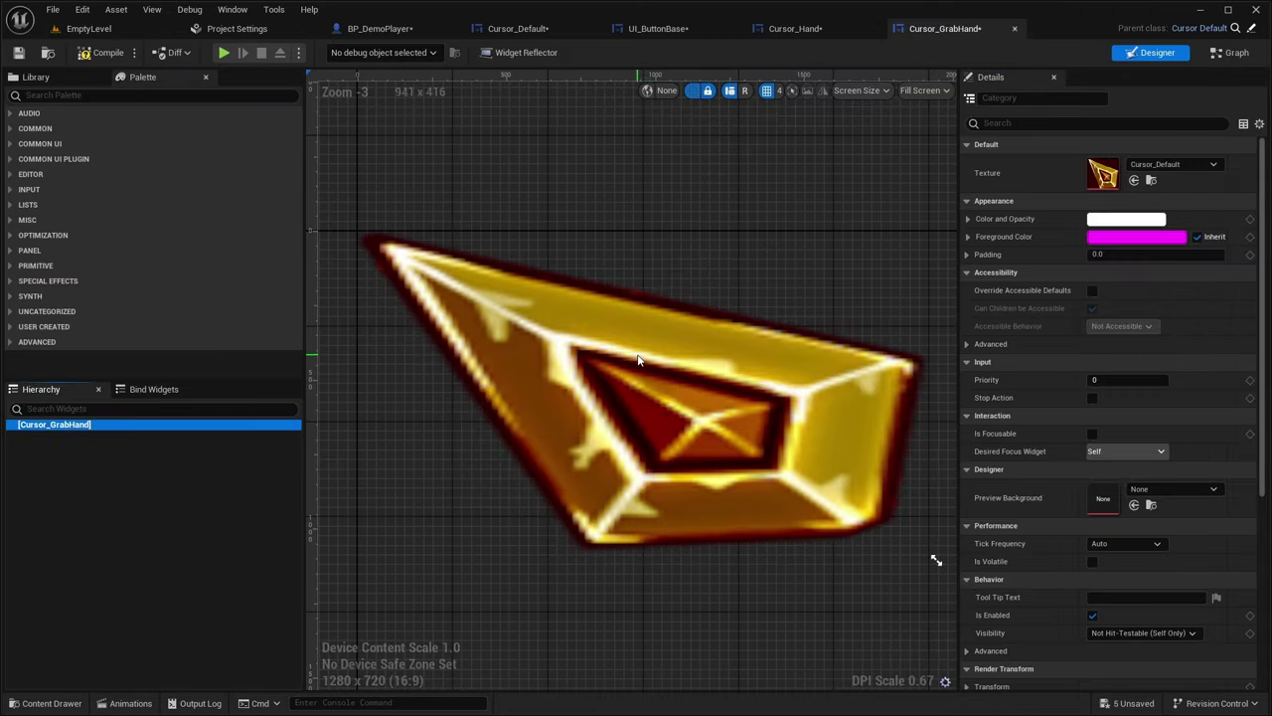
pyautogui.click(1168, 164)
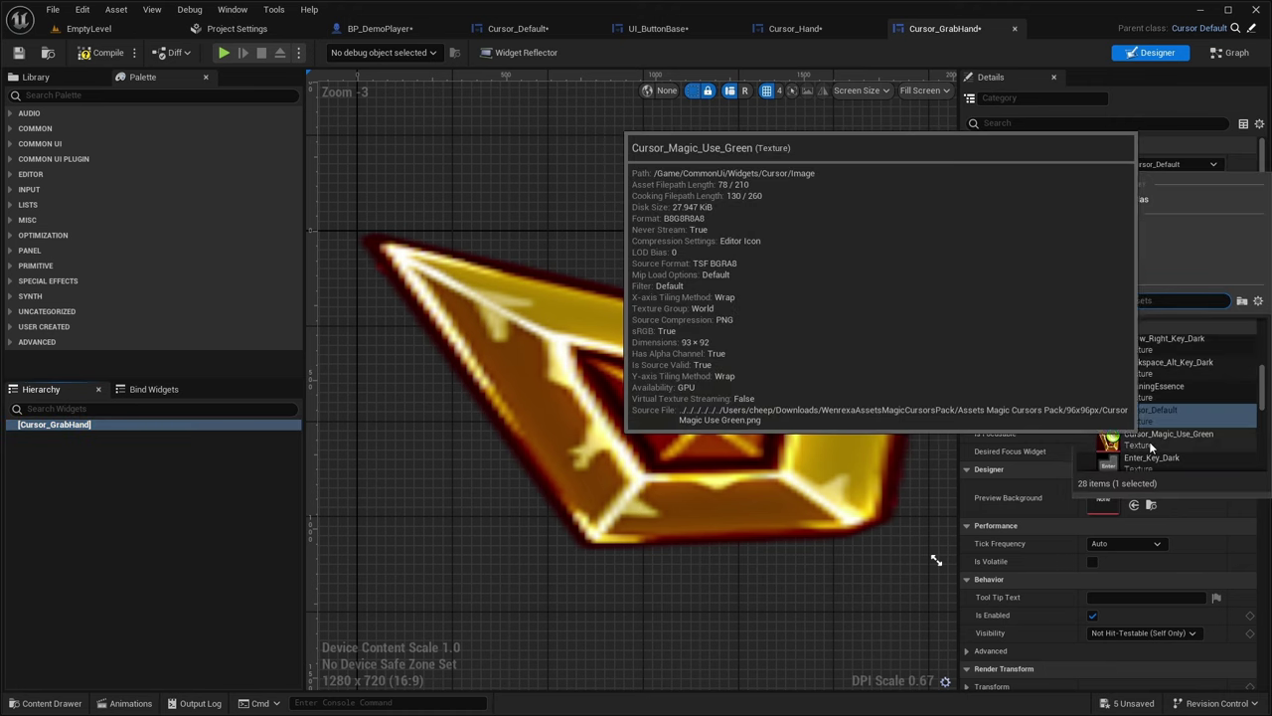
pyautogui.click(1158, 438)
pyautogui.click(518, 28)
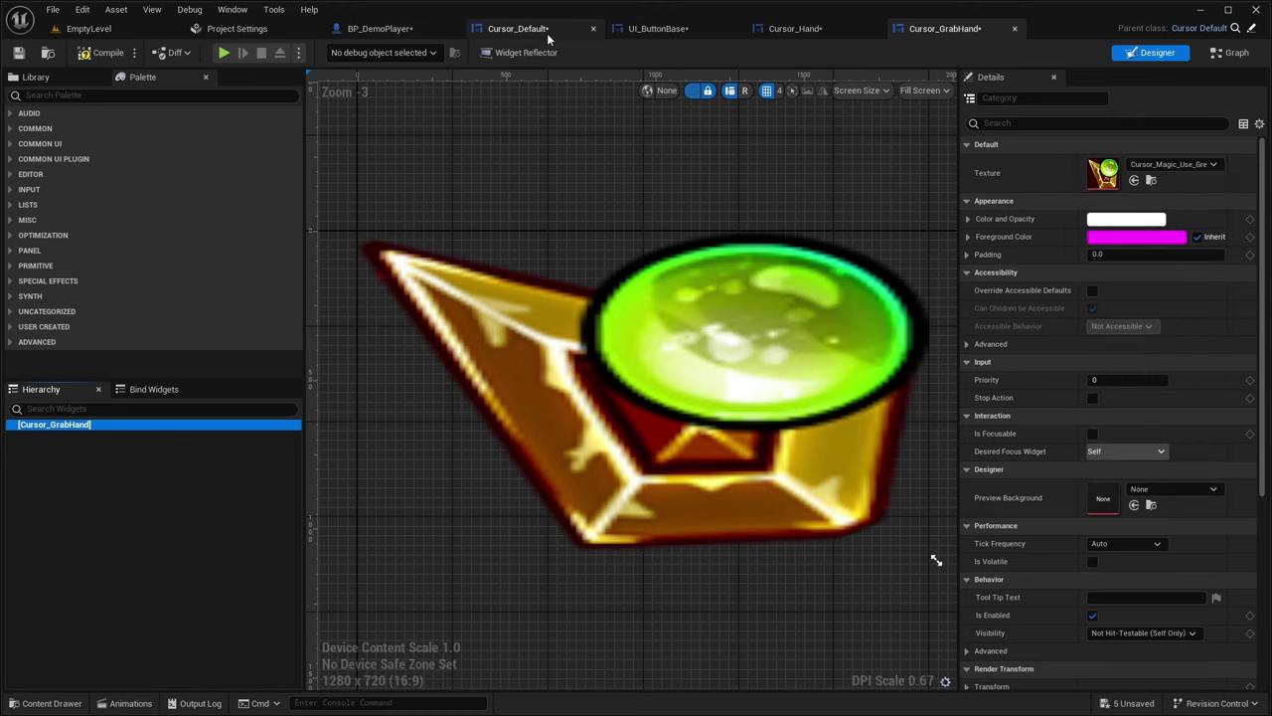
pyautogui.click(44, 437)
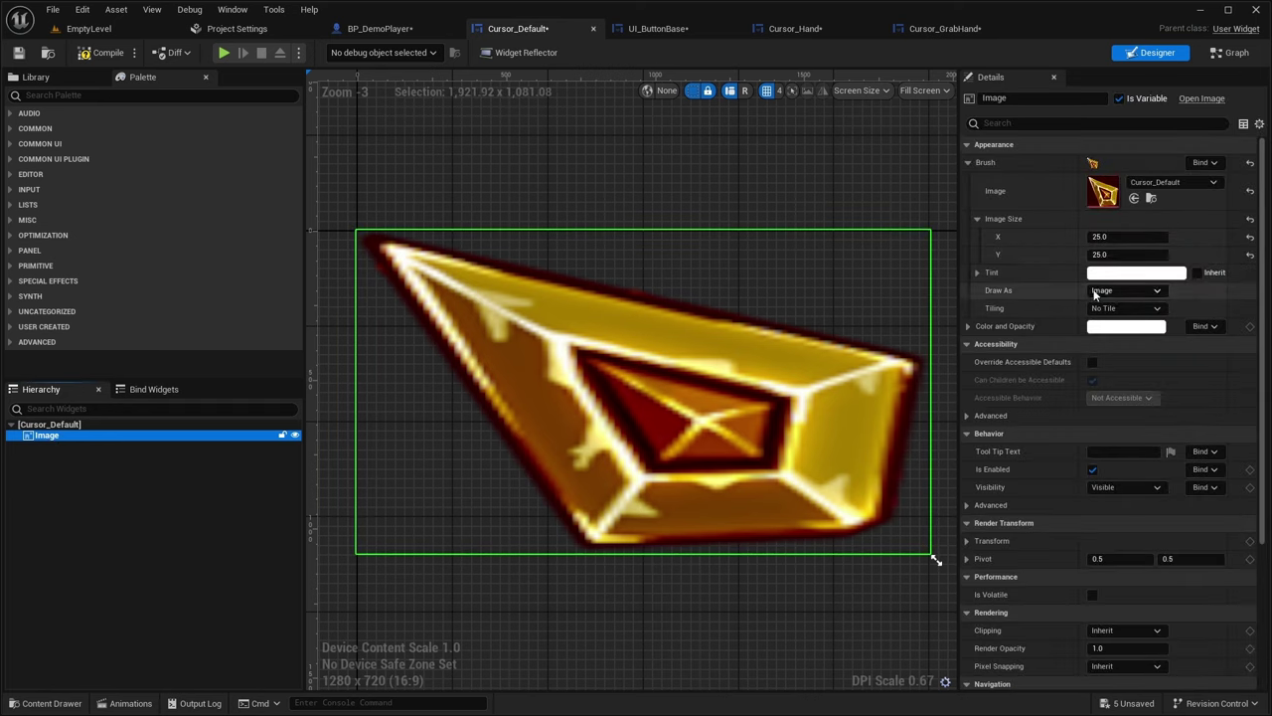